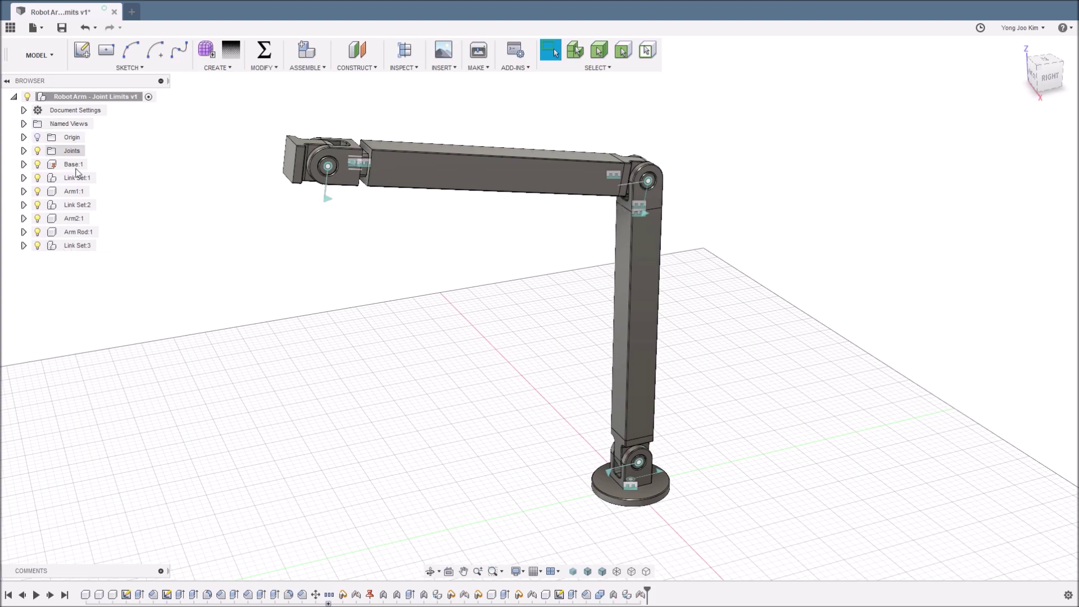
- Highlight the Base and Link Set:1 components, then expand Link Set:1 in the browser
click(72, 166)
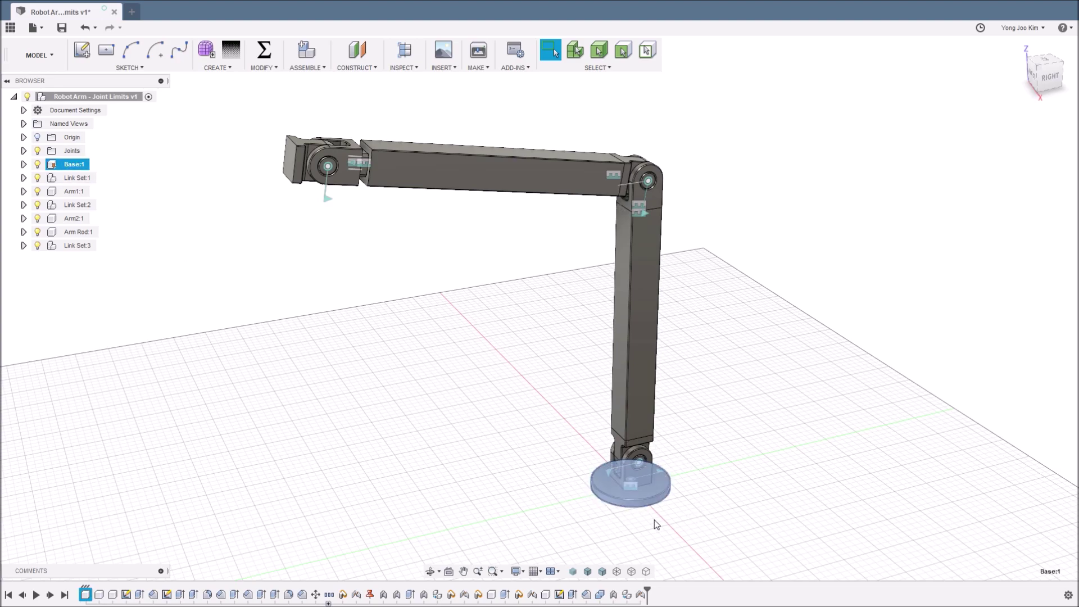
click(80, 180)
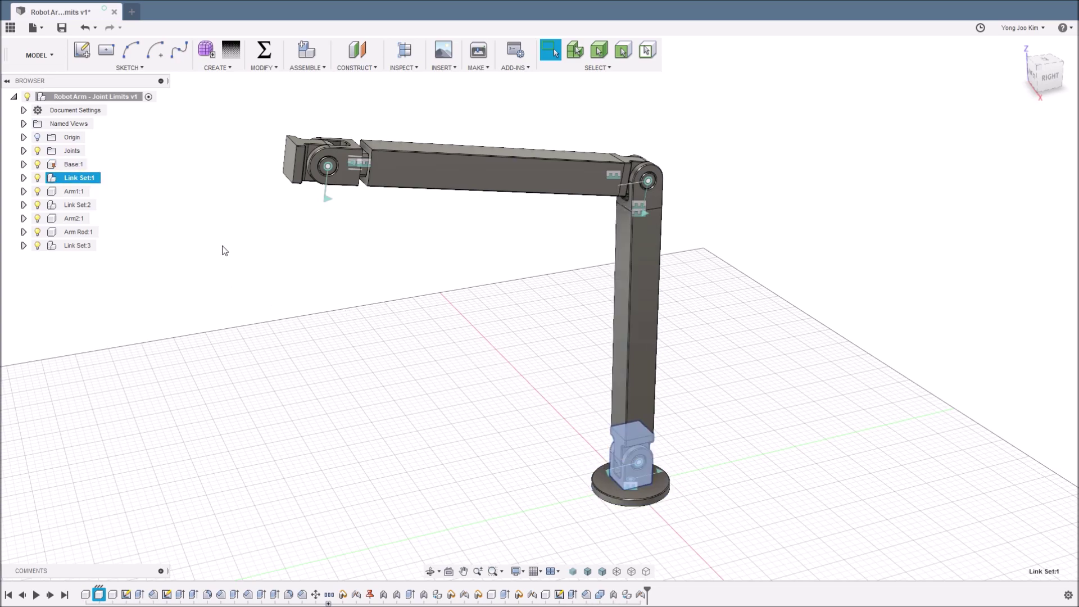
click(24, 178)
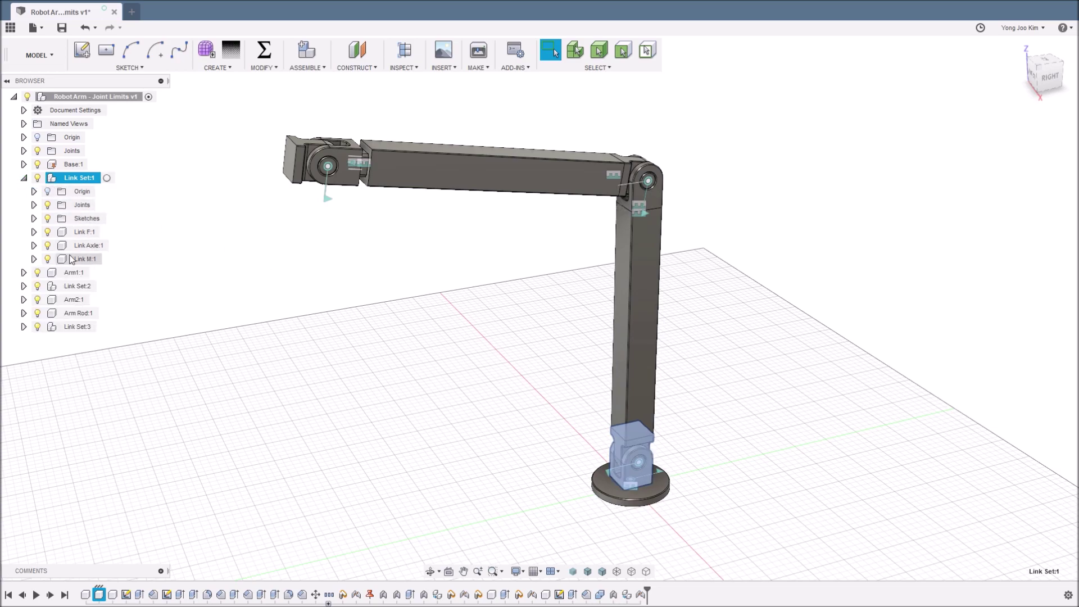
- Identify Link F, Link Axle, Link M, Arm1, Link Set:2 and Arm Rod, then deselect
click(90, 232)
click(90, 247)
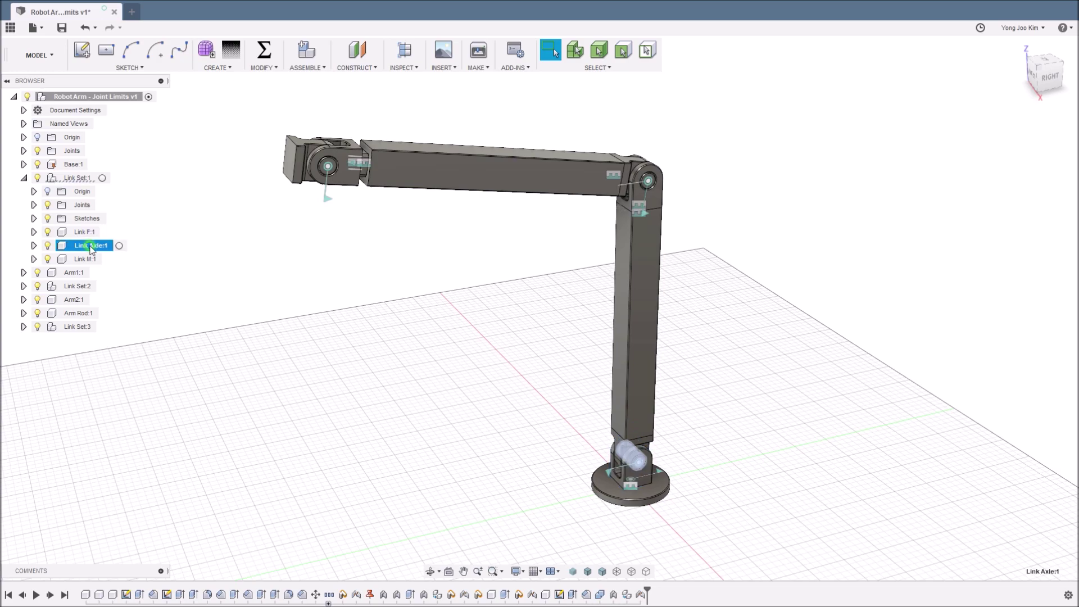
click(93, 260)
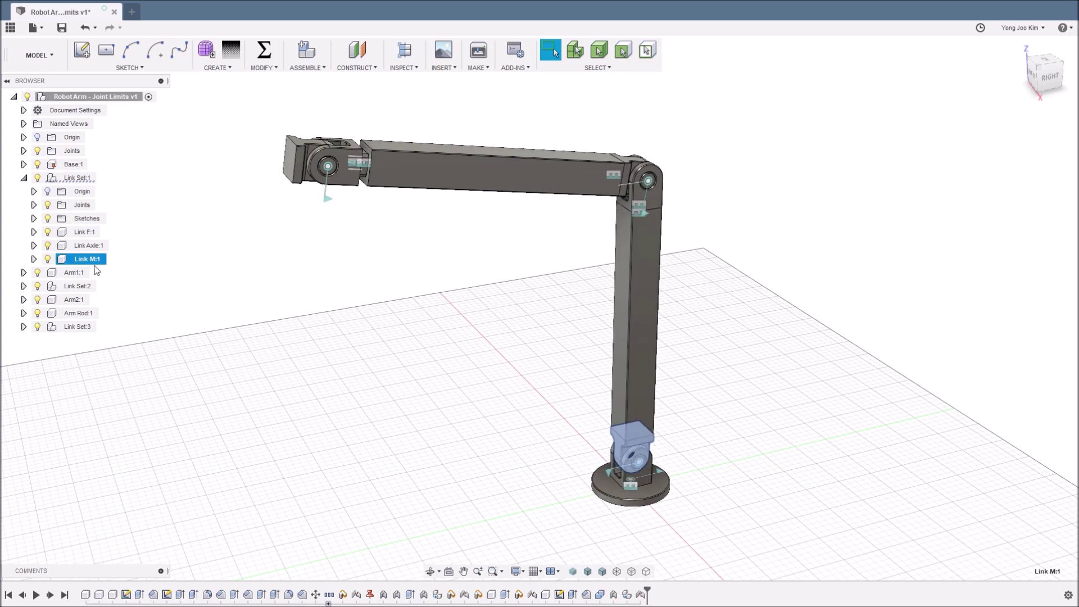
click(78, 275)
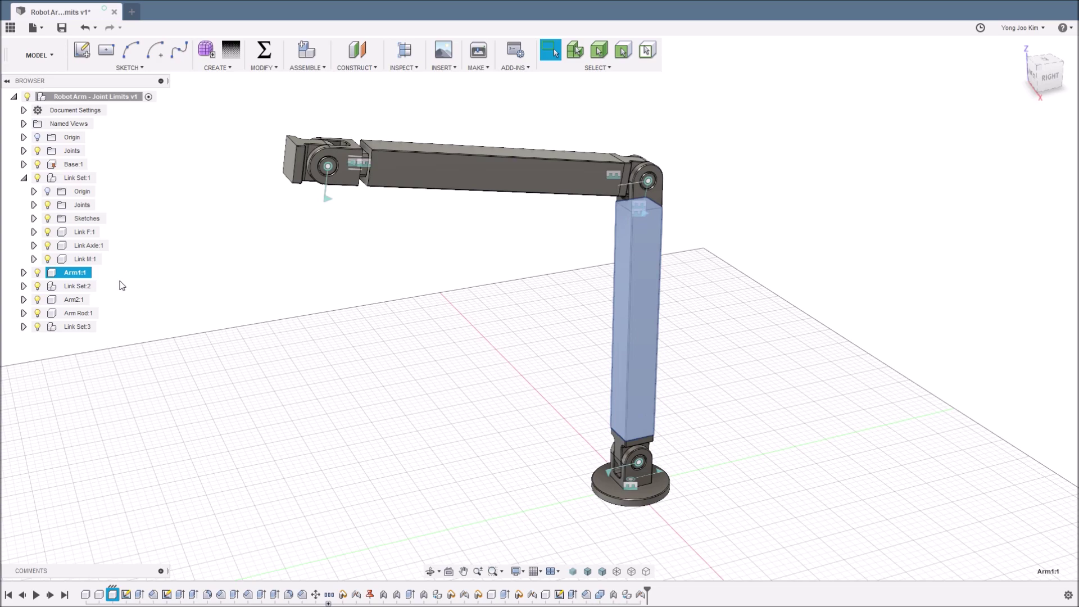
click(78, 286)
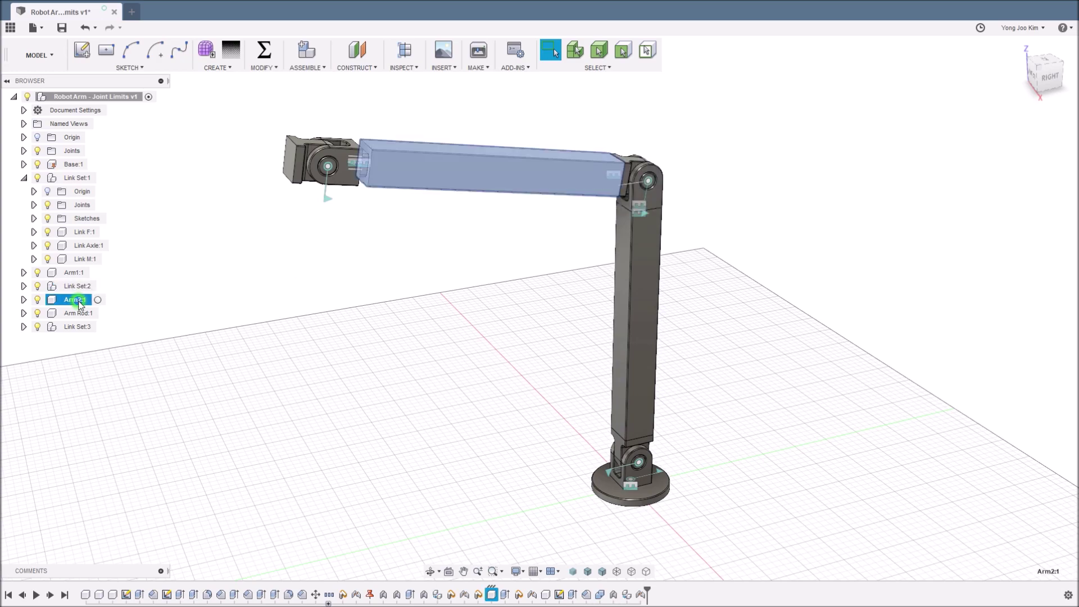
click(124, 317)
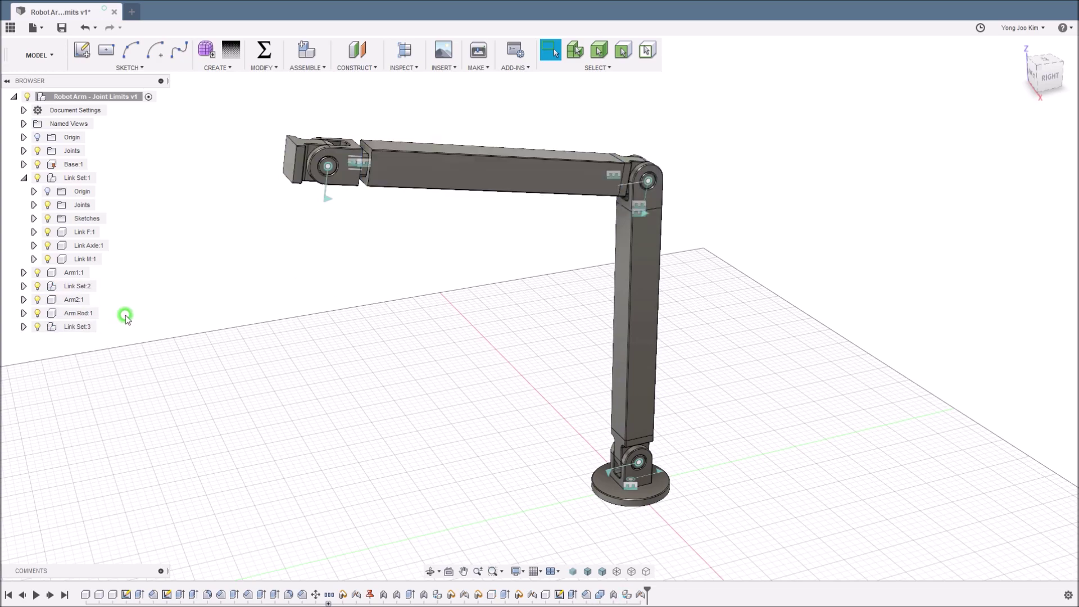
click(85, 314)
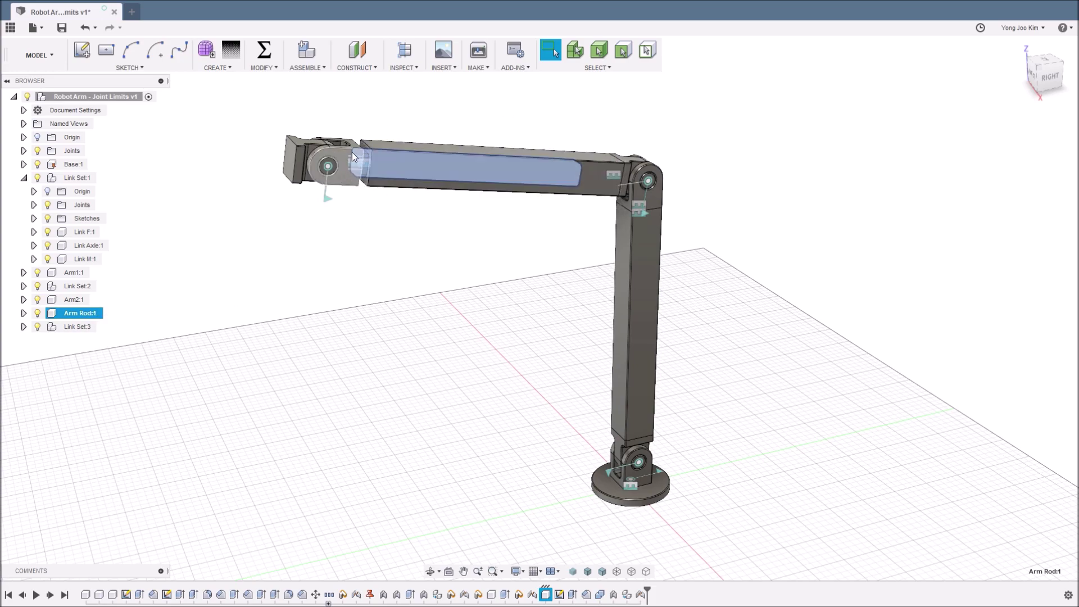
click(119, 313)
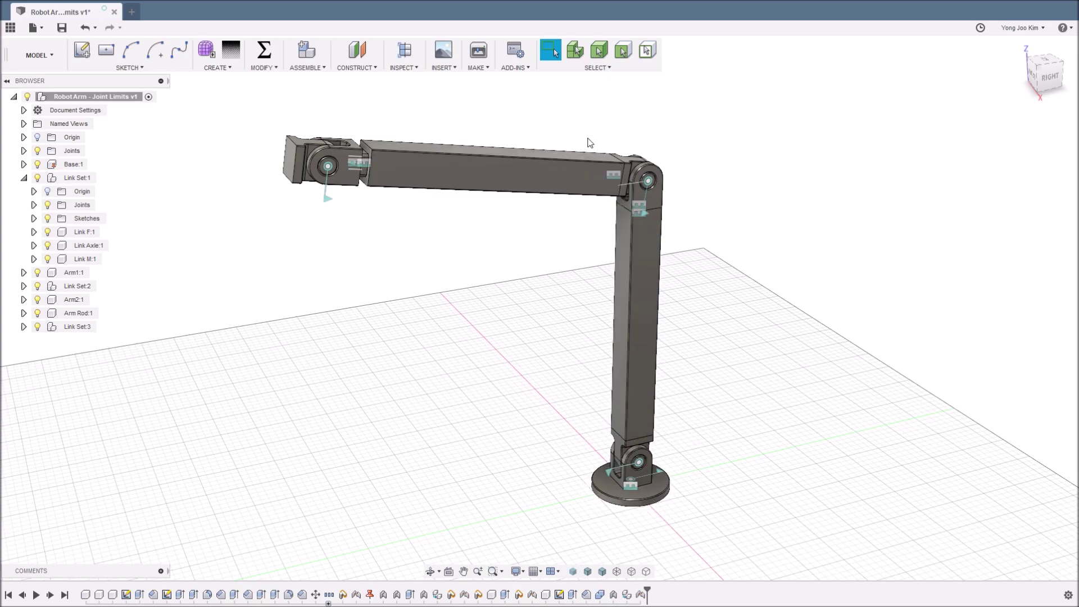
- Expand the top-level Joints folder and Link Set:1's Joints folder, then nudge the arm links
click(24, 151)
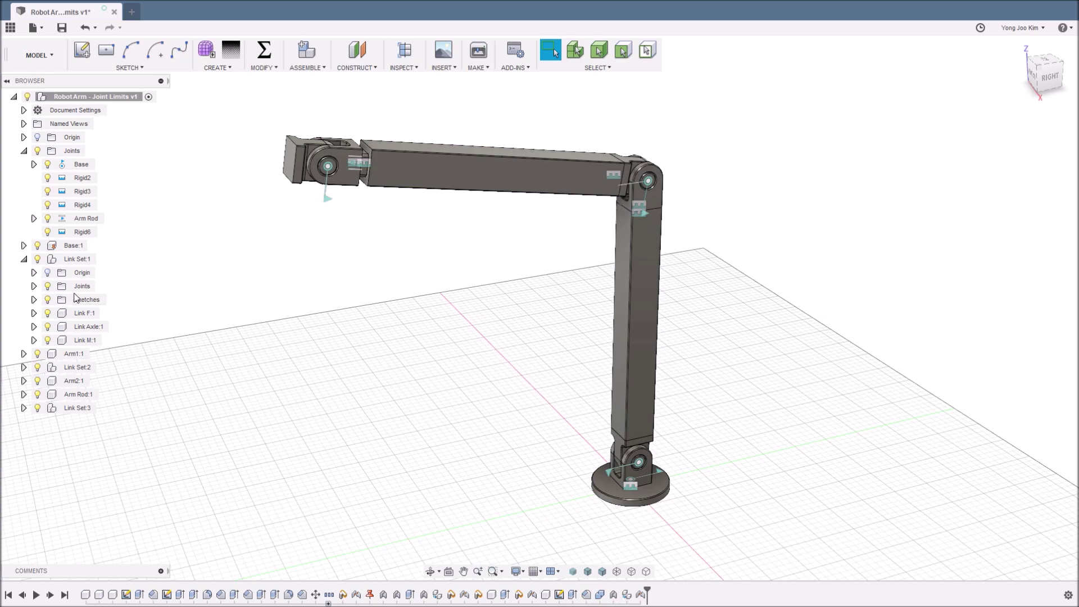
click(34, 286)
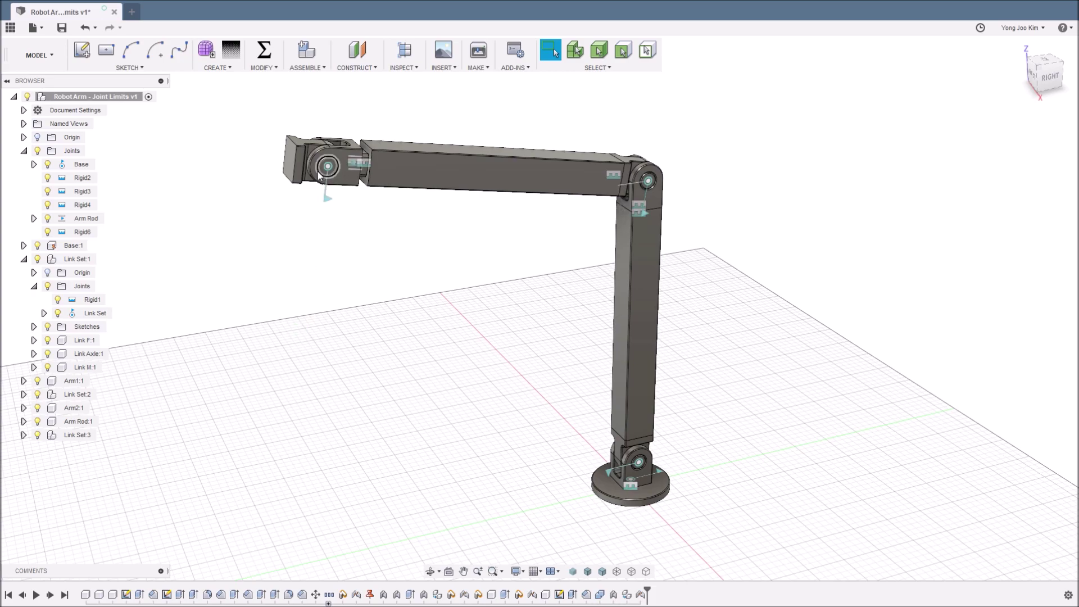
drag(327, 214, 321, 196)
mouse_move(604, 180)
mouse_down()
mouse_move(398, 260)
mouse_move(397, 373)
mouse_move(671, 259)
mouse_up()
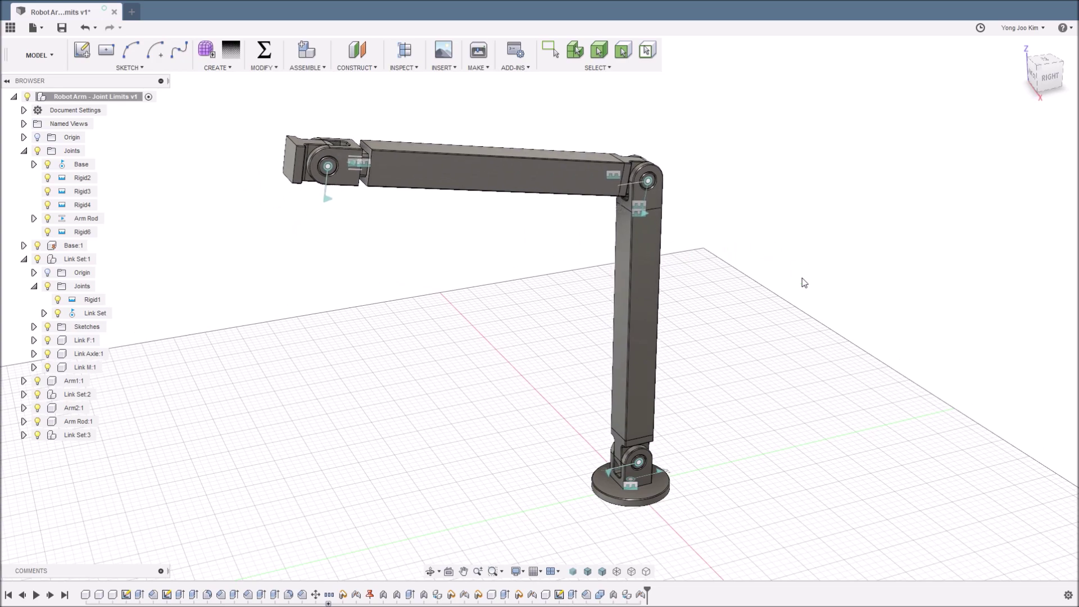
- Drag the arm links about their joints into a new raised, leaning pose
drag(609, 286, 504, 403)
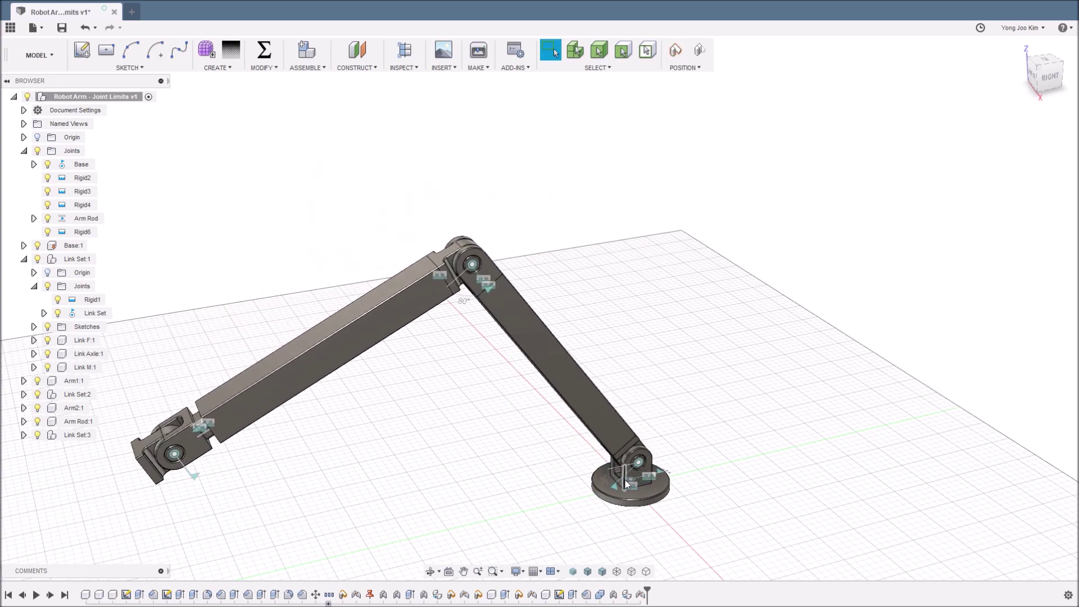
drag(628, 466, 467, 380)
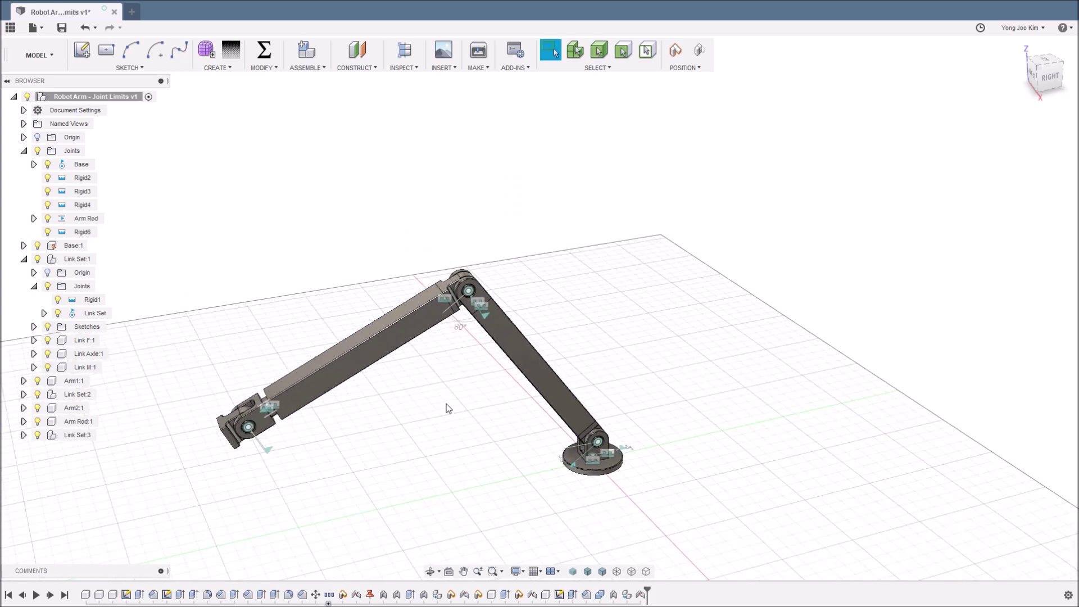
middle_drag(467, 380, 528, 355)
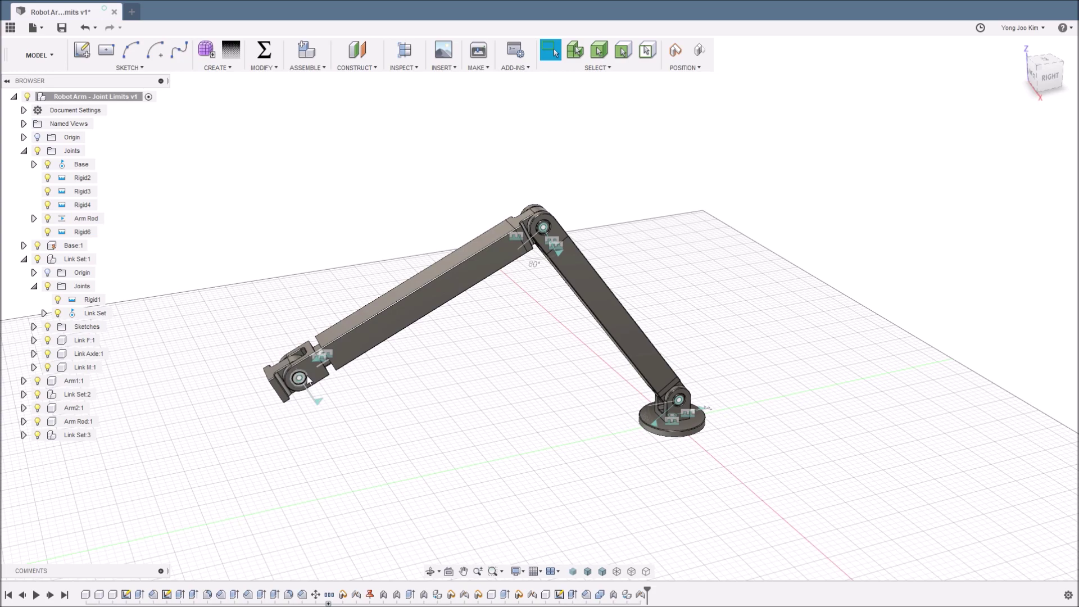
mouse_move(308, 376)
mouse_down()
mouse_move(347, 322)
mouse_move(389, 322)
mouse_move(628, 212)
mouse_move(585, 369)
mouse_move(464, 450)
mouse_move(581, 364)
mouse_move(482, 414)
mouse_move(416, 404)
mouse_up()
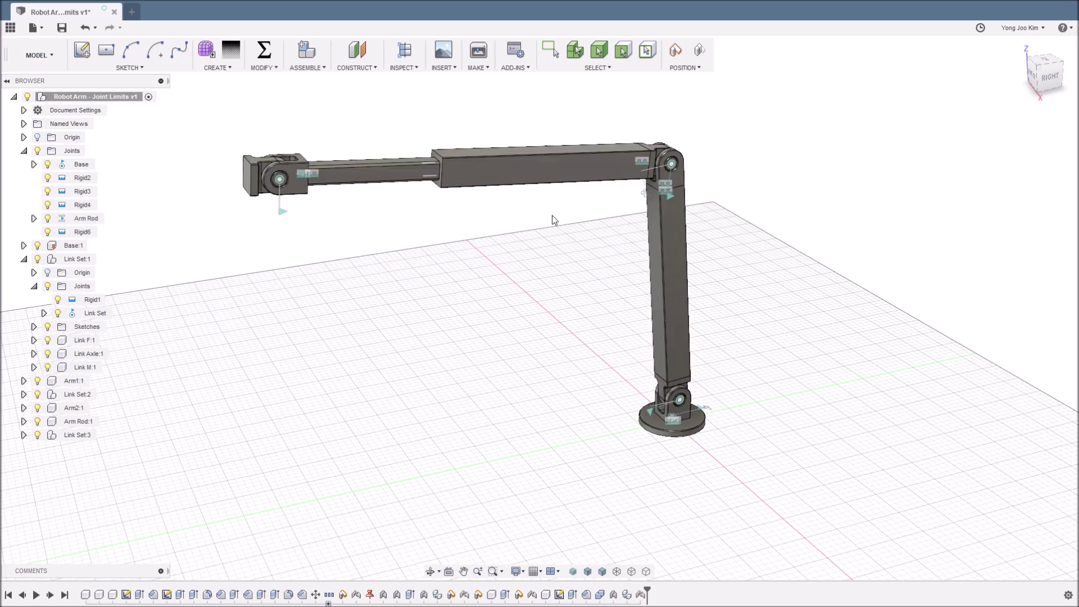
drag(370, 271, 477, 154)
drag(686, 191, 632, 229)
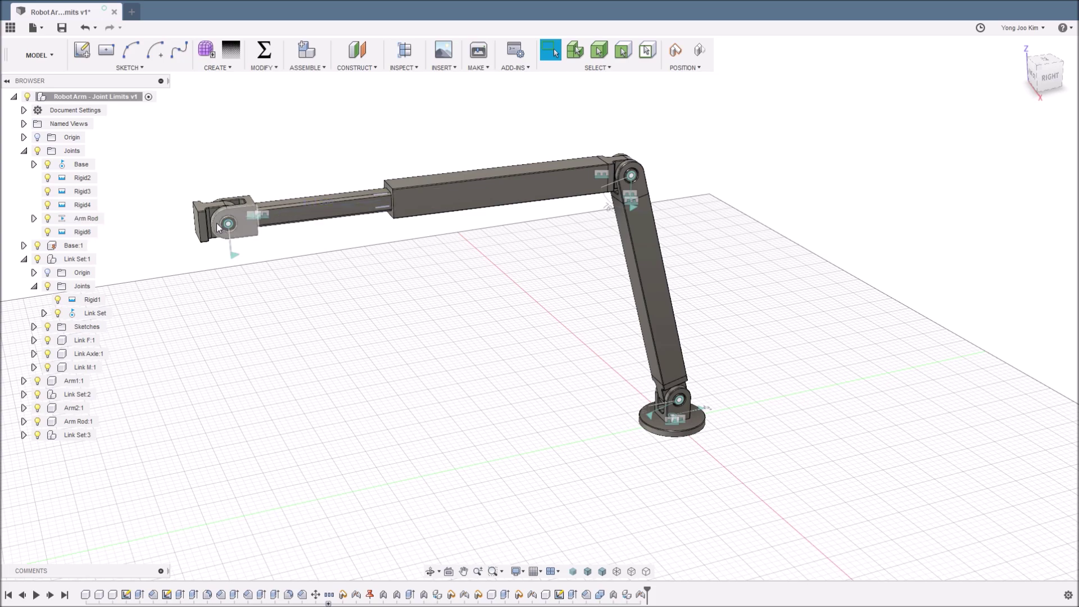
mouse_move(227, 225)
mouse_down()
mouse_move(334, 299)
mouse_move(521, 179)
mouse_move(515, 233)
mouse_move(422, 315)
mouse_move(493, 357)
mouse_move(371, 133)
mouse_up()
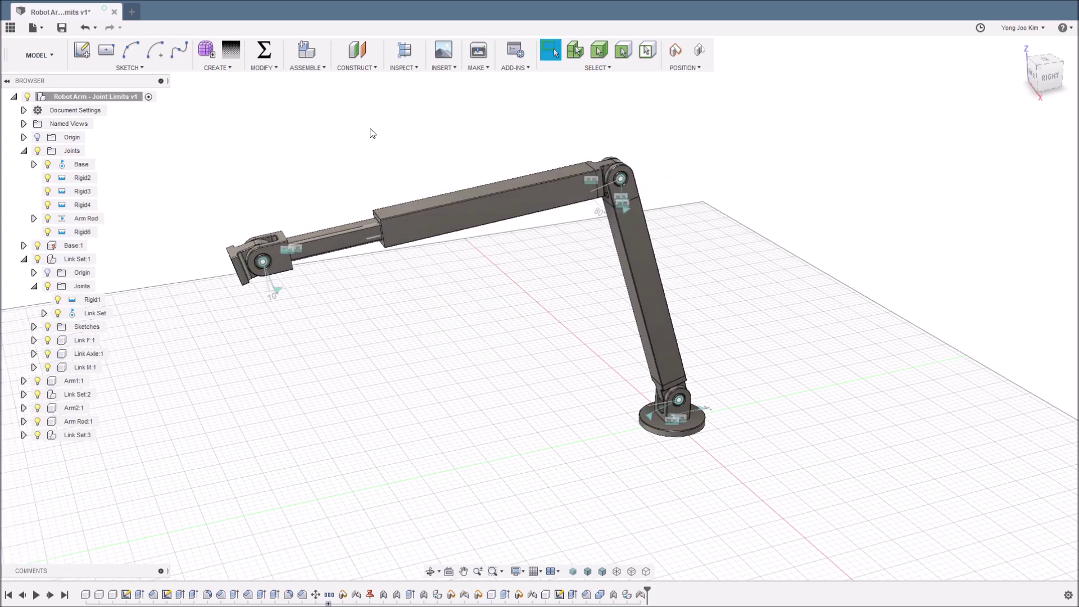
- Glance at the ASSEMBLE menu, collapse both Joints folders, and create a new blank design
click(306, 67)
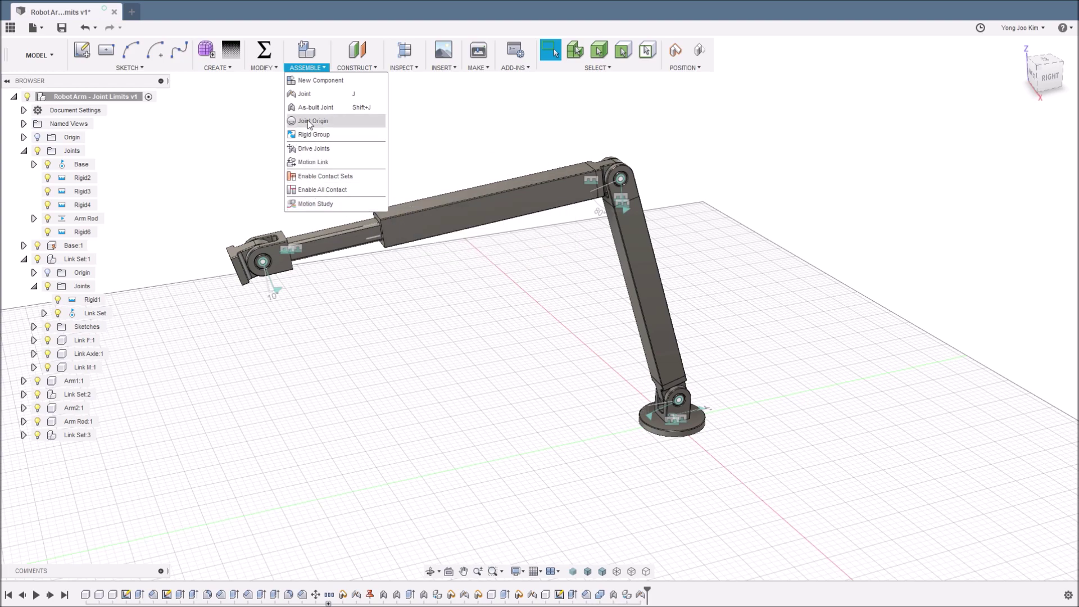
click(402, 281)
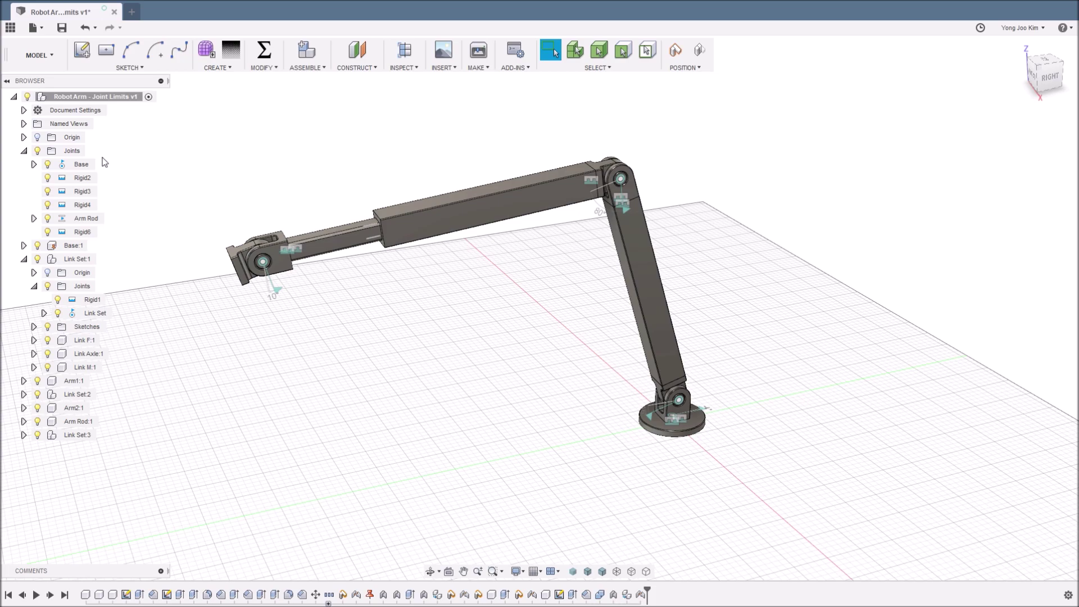
click(24, 151)
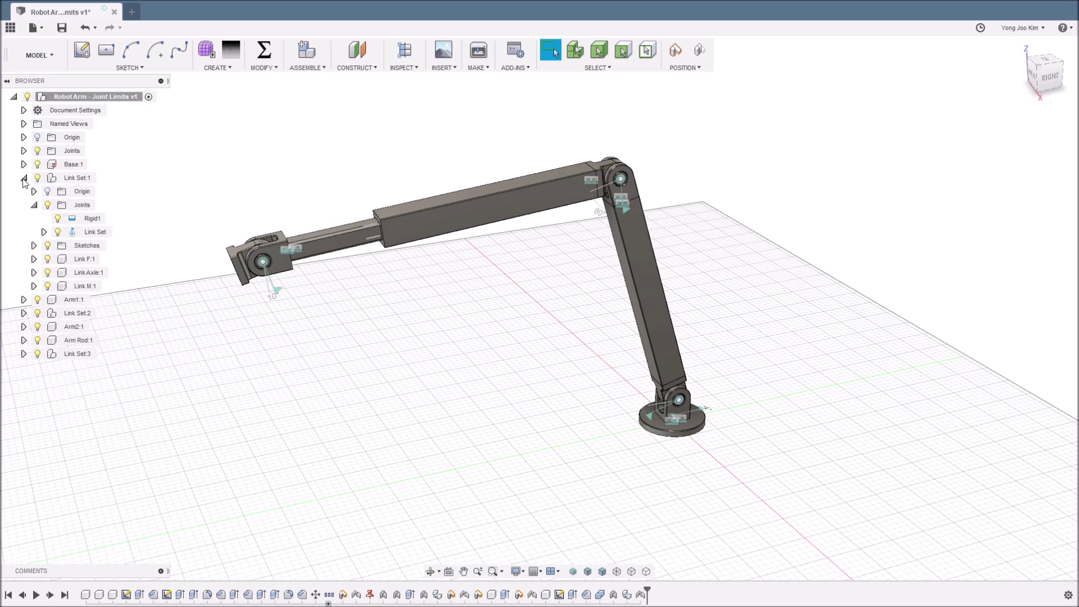
click(34, 206)
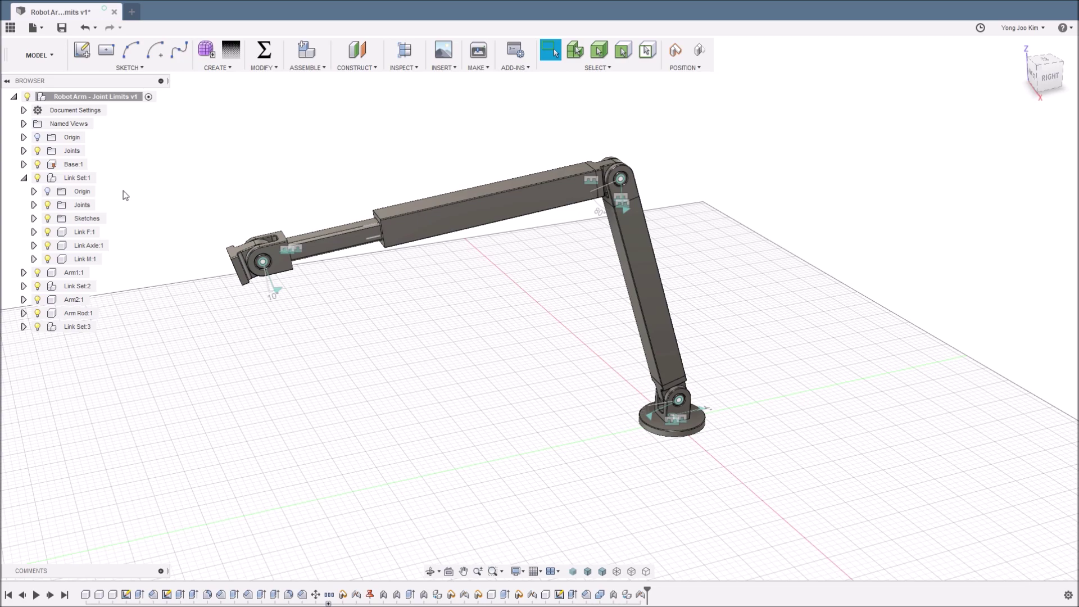
click(135, 11)
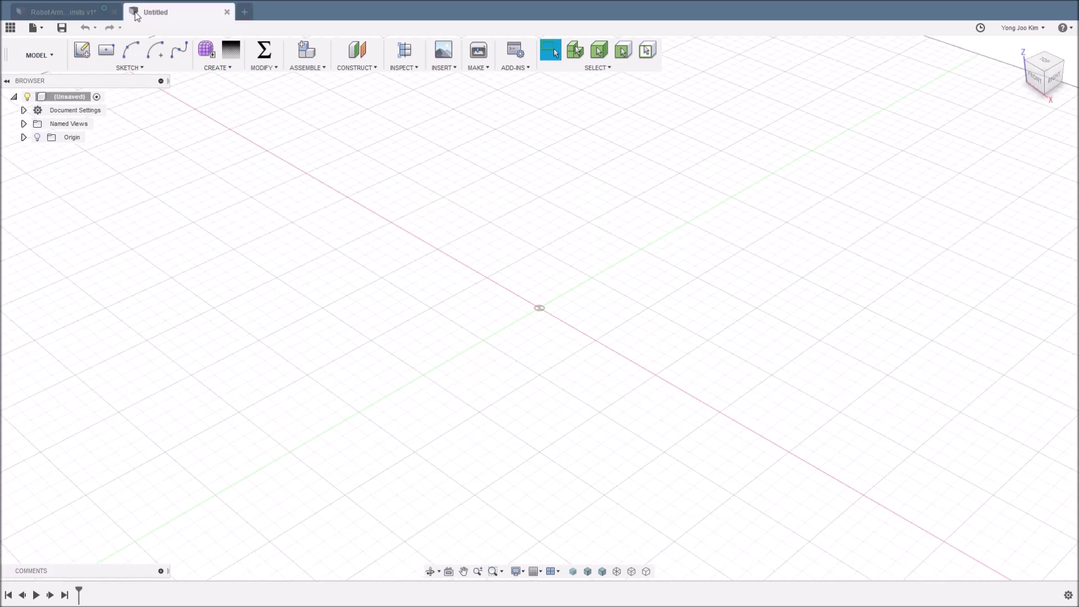
- Save the new blank design under the name 'Robot Arm New'
click(62, 28)
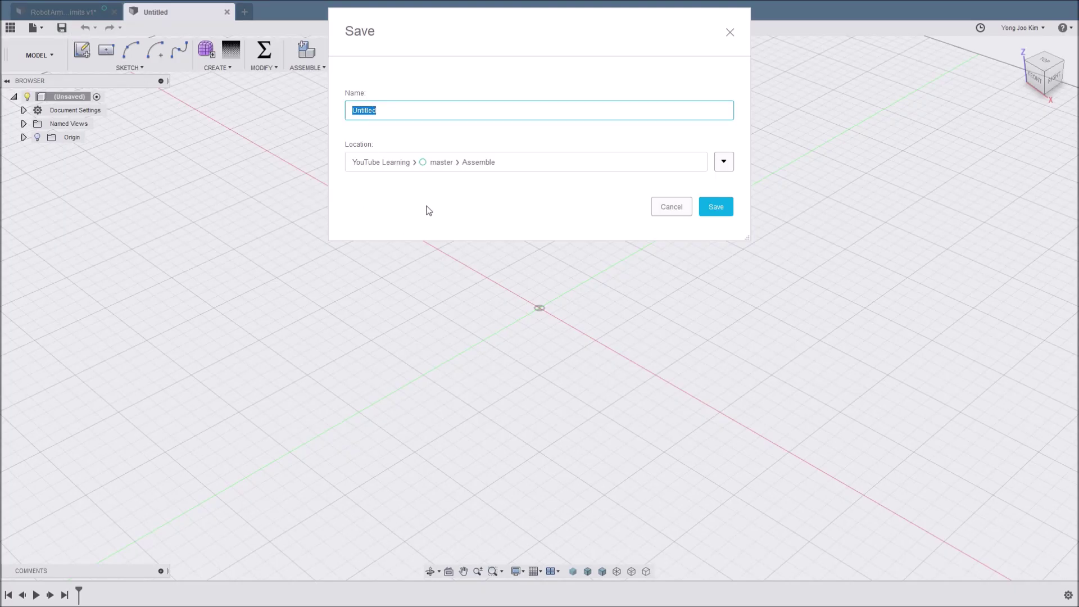
text(Ro)
text(bot )
text(Arm)
text(New)
key(Return)
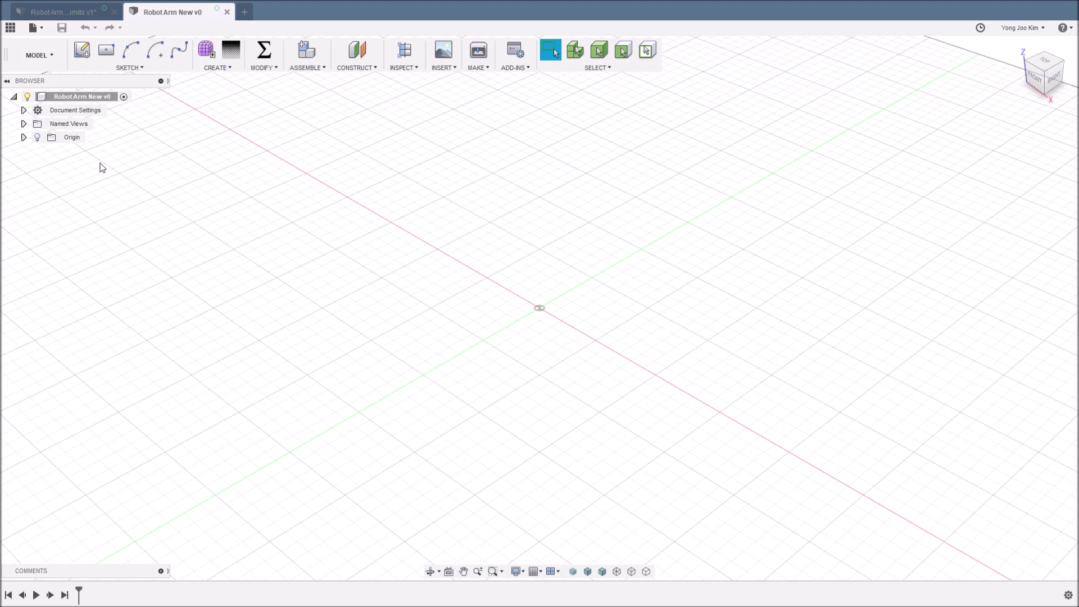
- Add three new empty components under the root of Robot Arm New
click(79, 12)
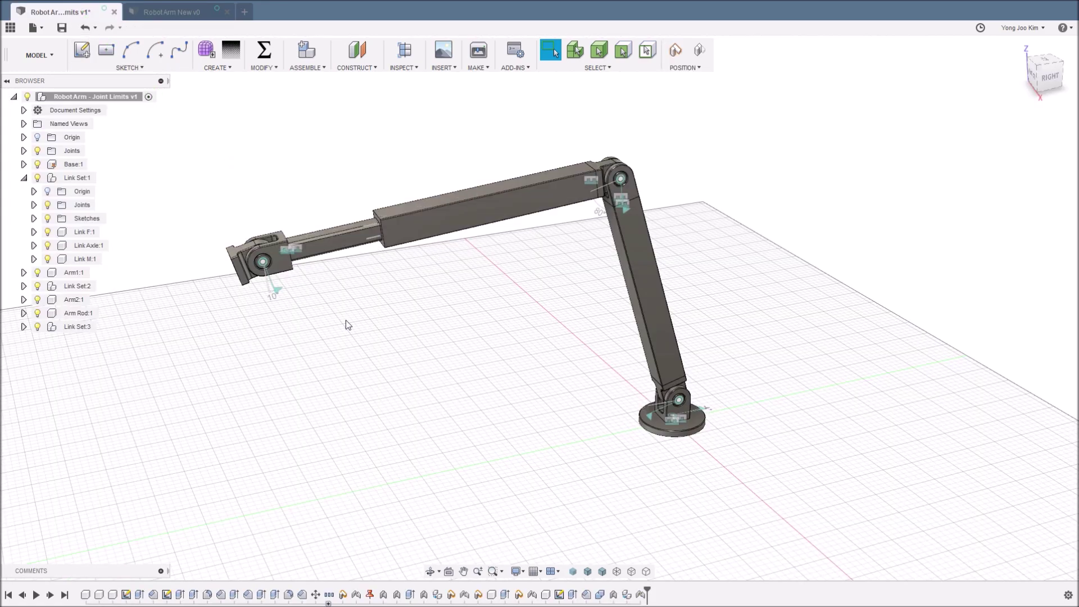
click(181, 14)
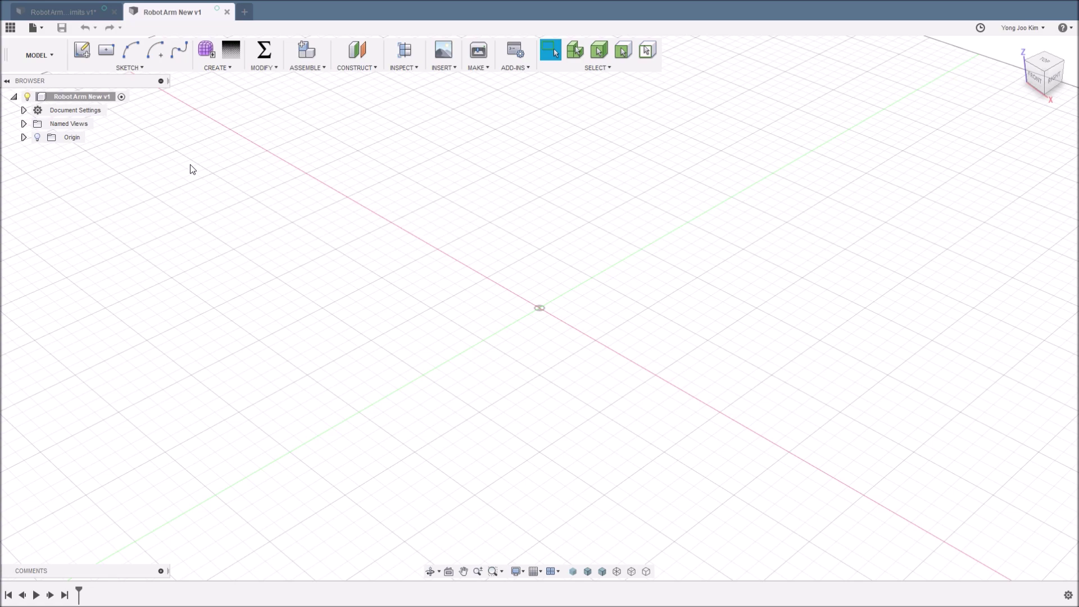
right_click(103, 98)
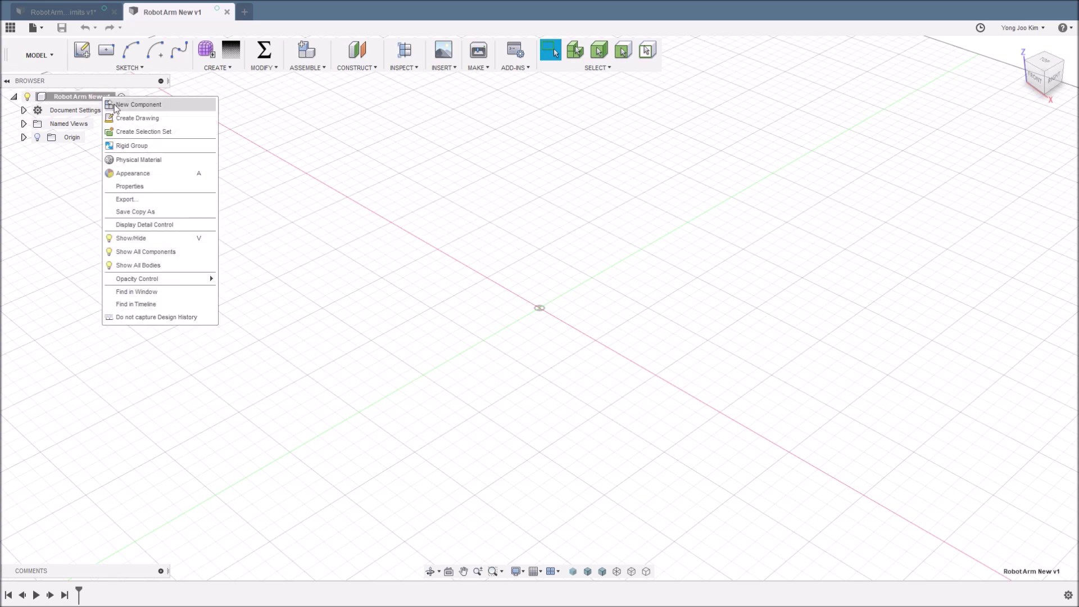
click(134, 106)
right_click(99, 99)
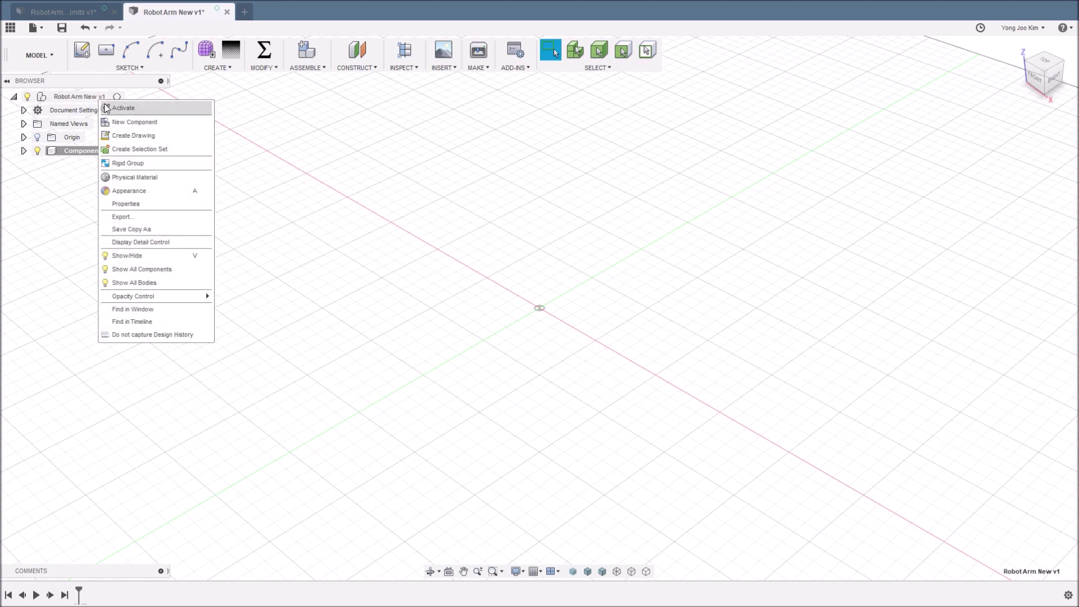
click(131, 125)
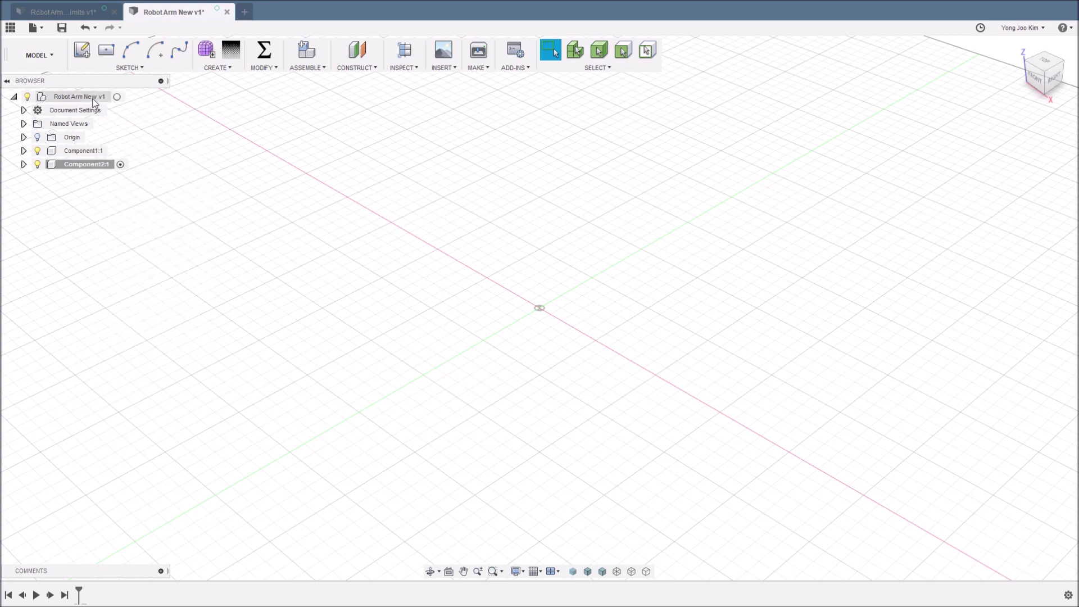
right_click(94, 100)
click(119, 124)
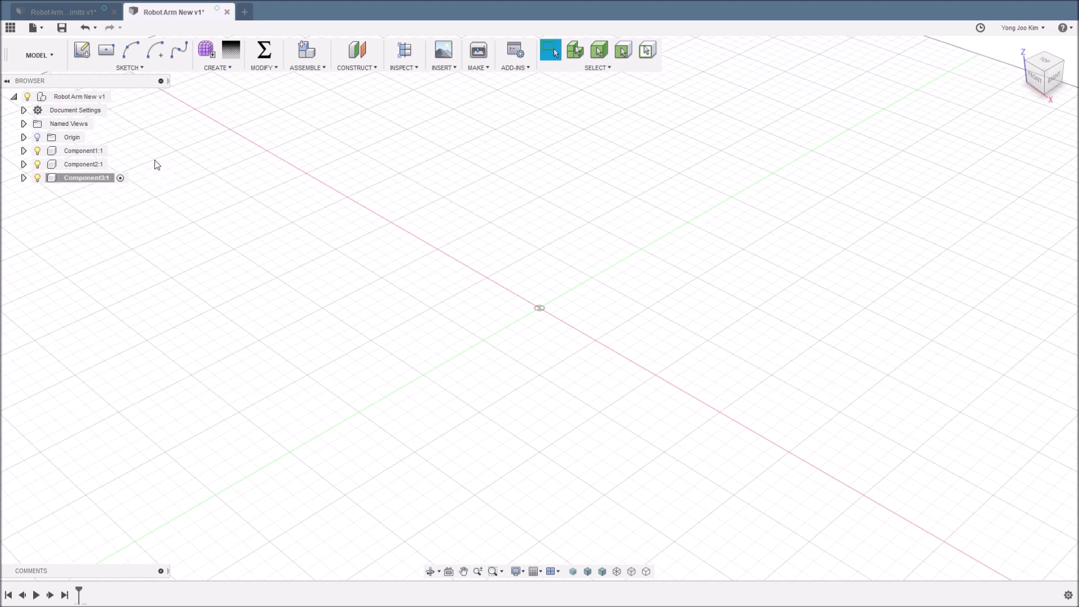
- Rename Component1 to 'Base' and Component2 to 'Link Set'
click(93, 152)
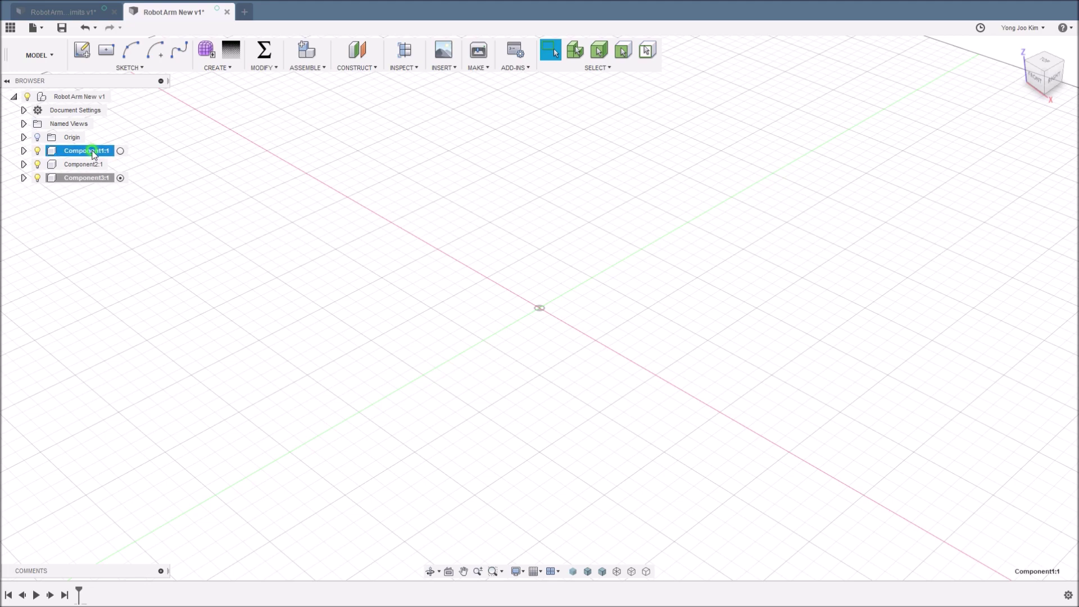
double_click(93, 152)
text(B)
text(ase)
key(Return)
click(93, 164)
double_click(90, 164)
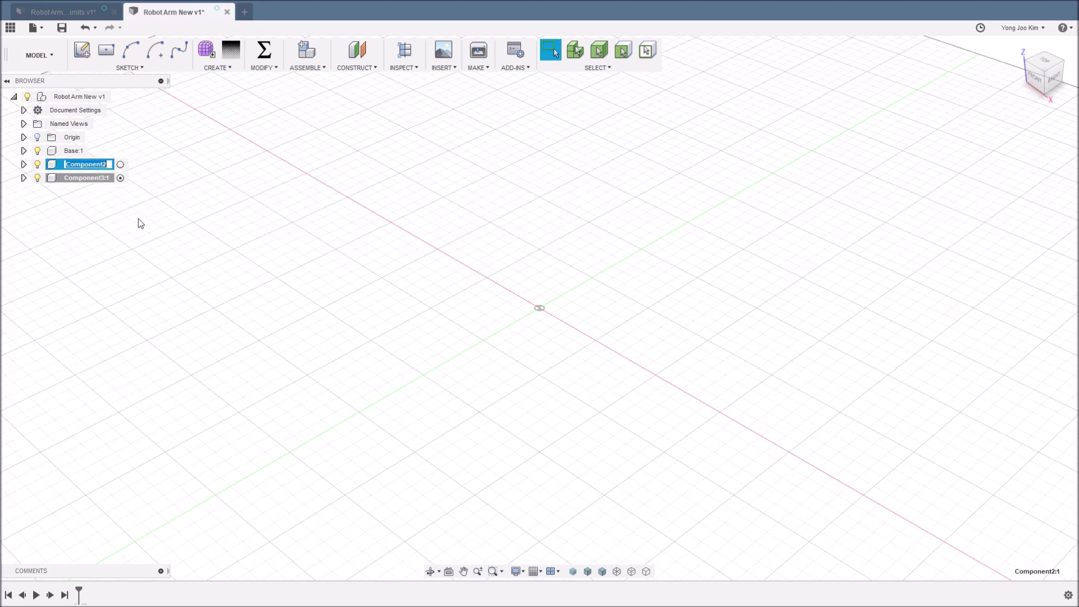
text(Link )
text(Set)
key(Return)
- Rename Component3 to 'Arm', giving Arm1, and clear the selection
click(107, 181)
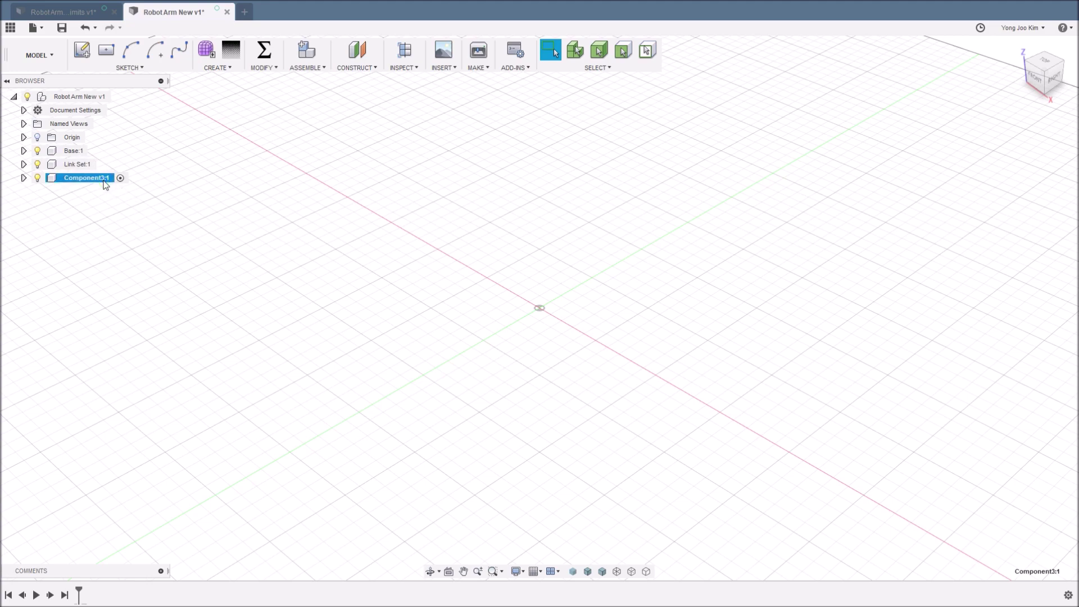
click(105, 185)
text(A)
text(rm1)
key(Return)
click(115, 200)
- Save Robot Arm New as version 2 and make Base the active component
click(62, 28)
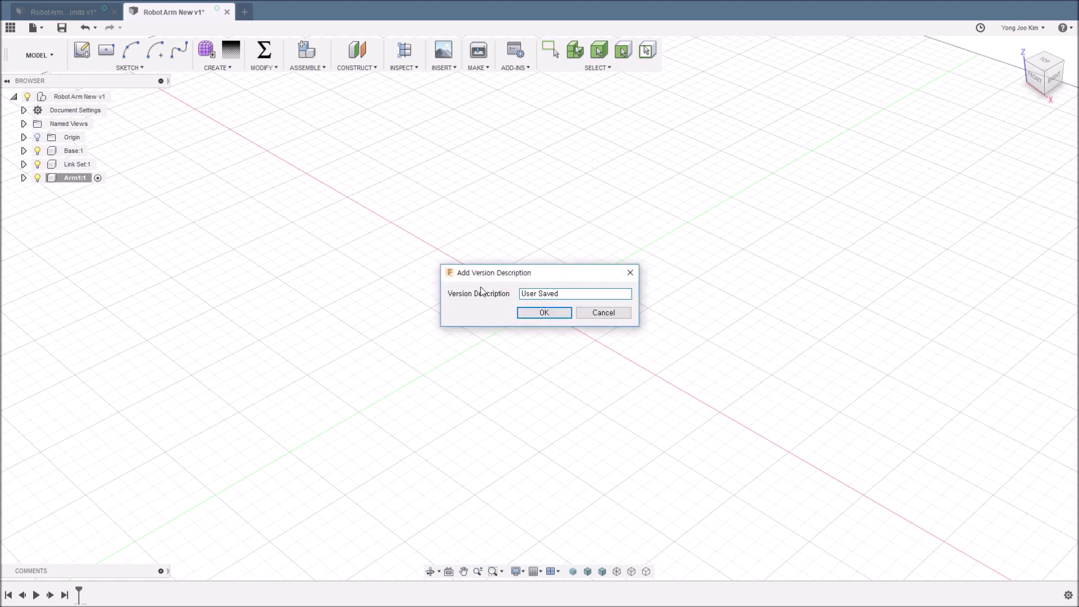
click(520, 314)
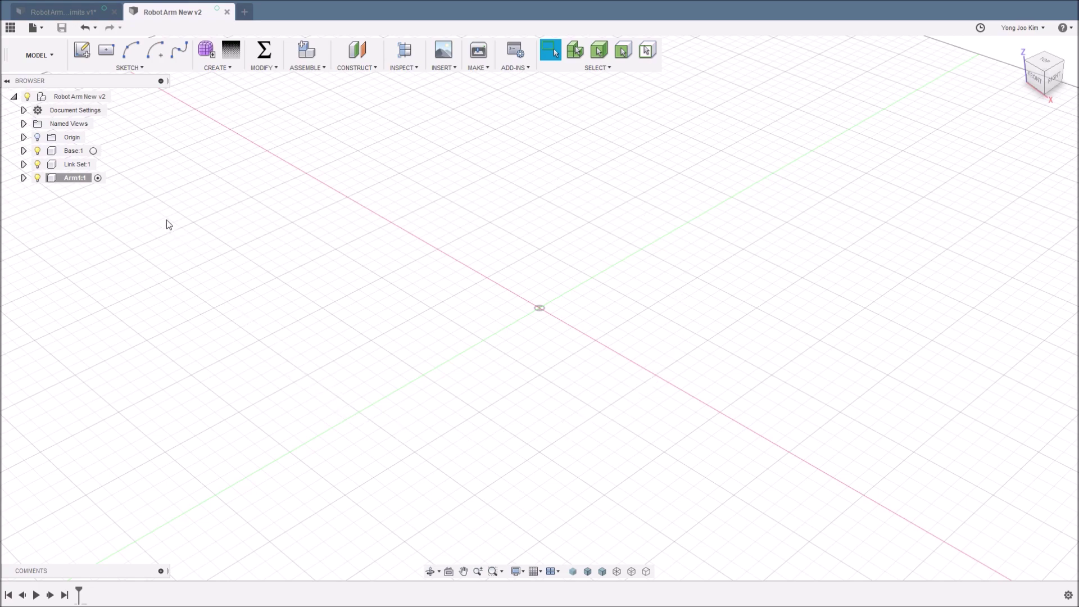
click(93, 152)
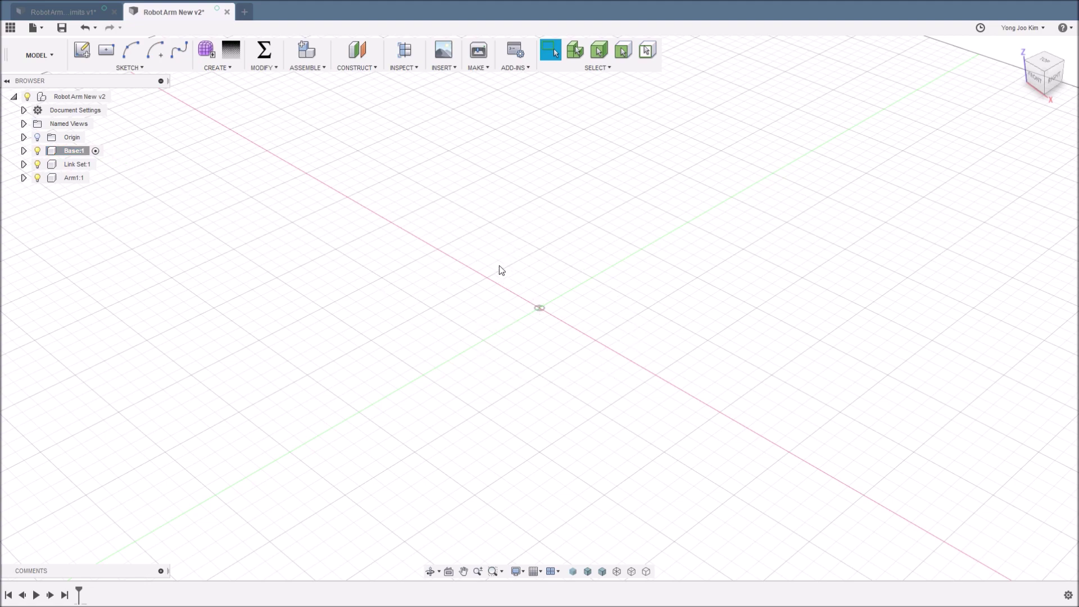
- Hide Link Set:1 in the Joint Limits model to study its base disc, then return
click(93, 12)
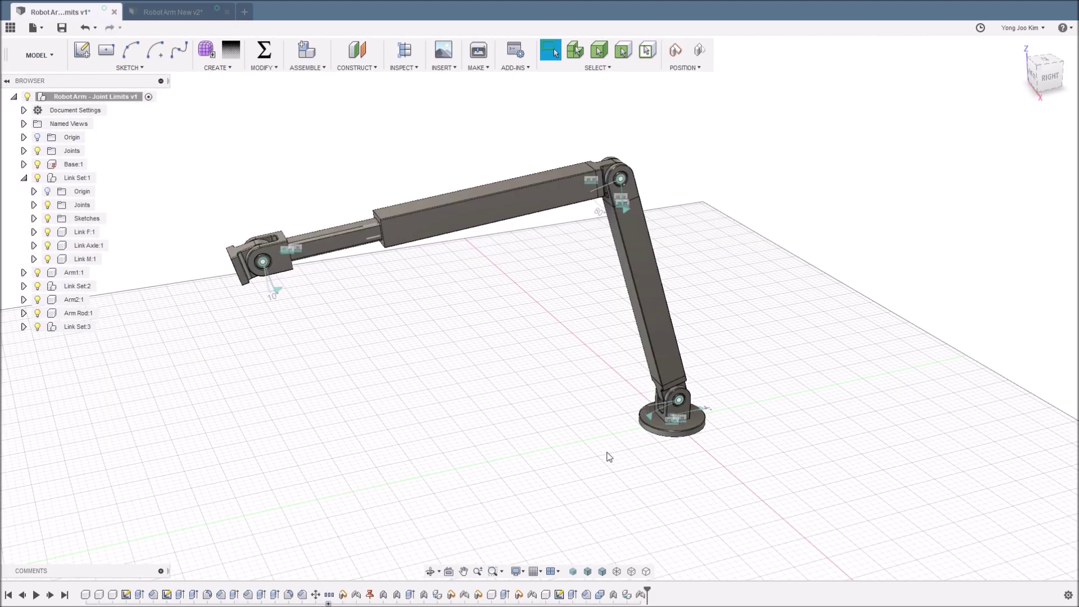
scroll(692, 400, up, 3)
scroll(582, 381, up, 2)
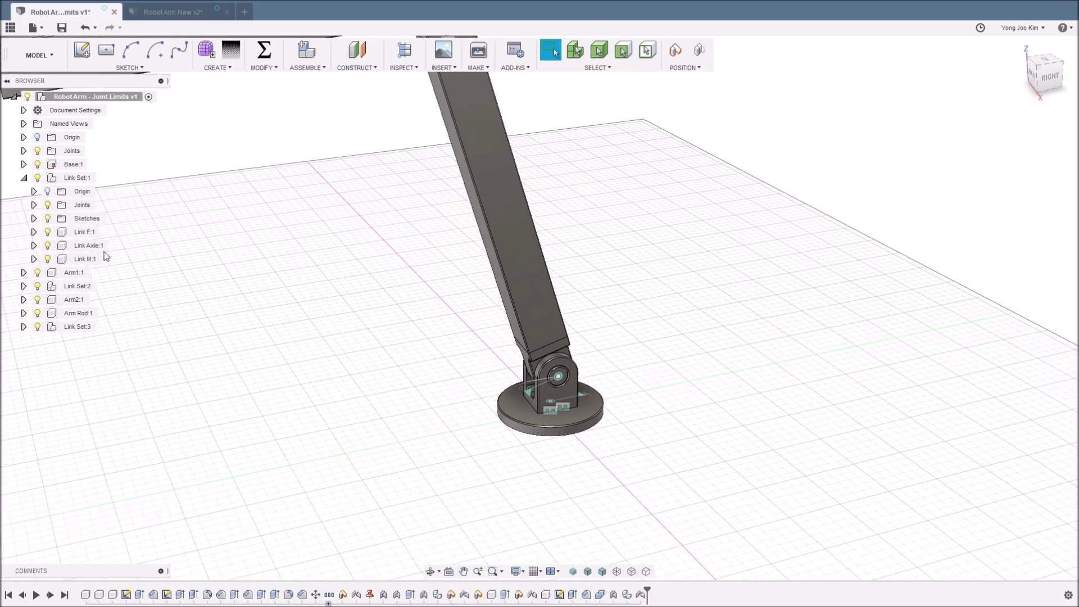
click(73, 178)
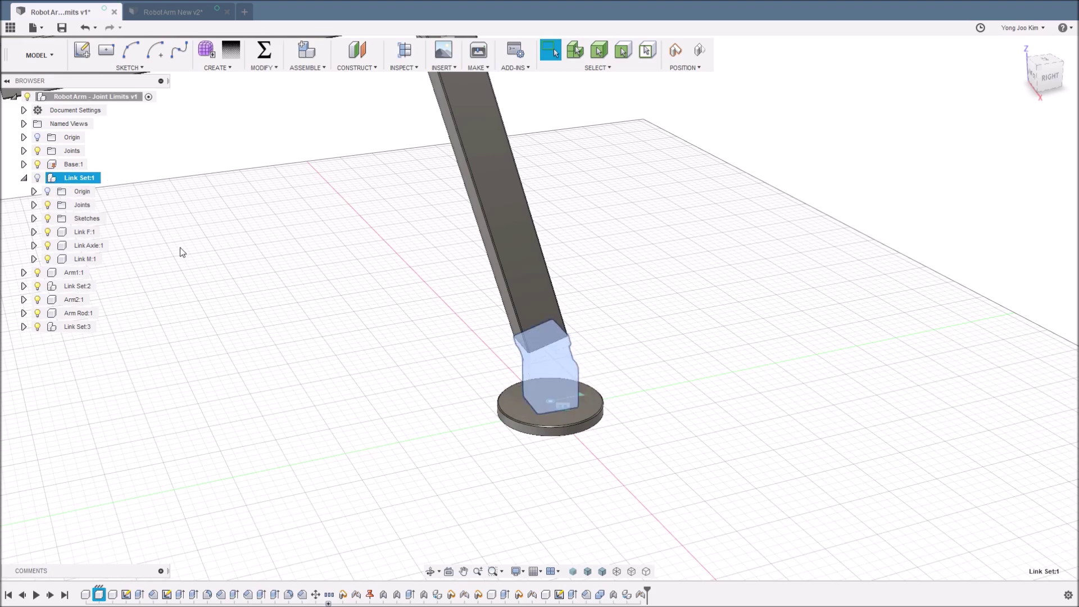
key(v)
mouse_move(585, 392)
shift+middle_down()
mouse_move(648, 447)
mouse_move(645, 381)
shift+middle_up()
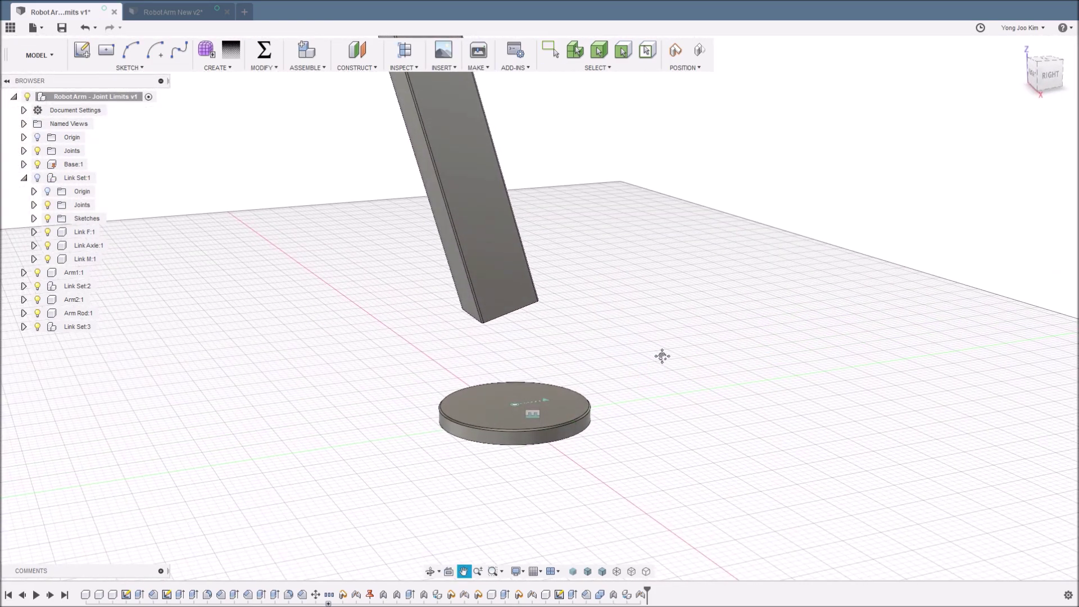
click(188, 12)
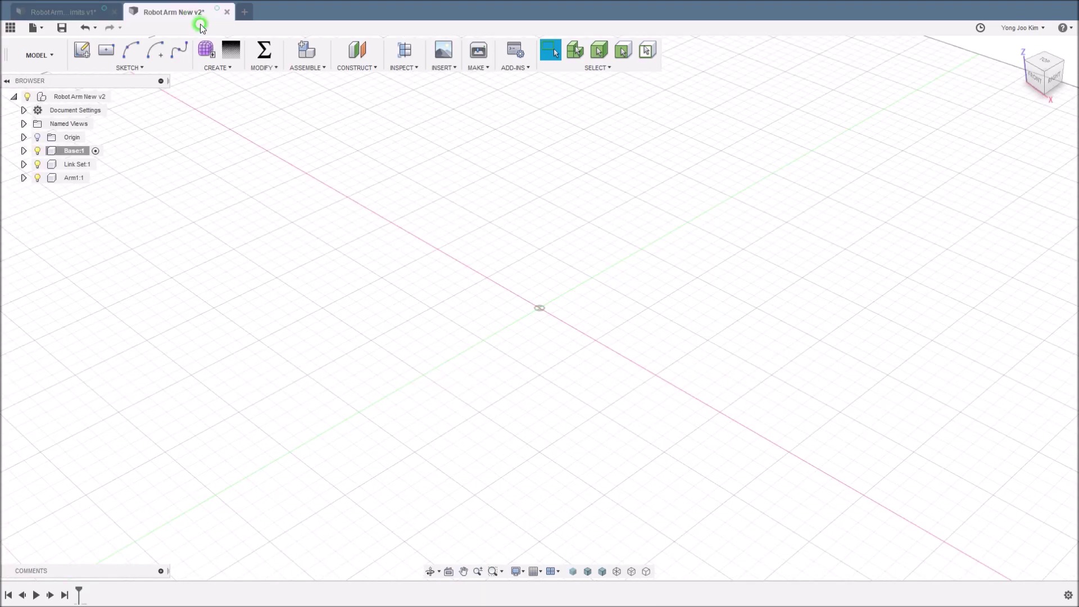
click(295, 304)
- Sketch a 100 mm diameter circle centred on the origin of the horizontal ground plane
key(s)
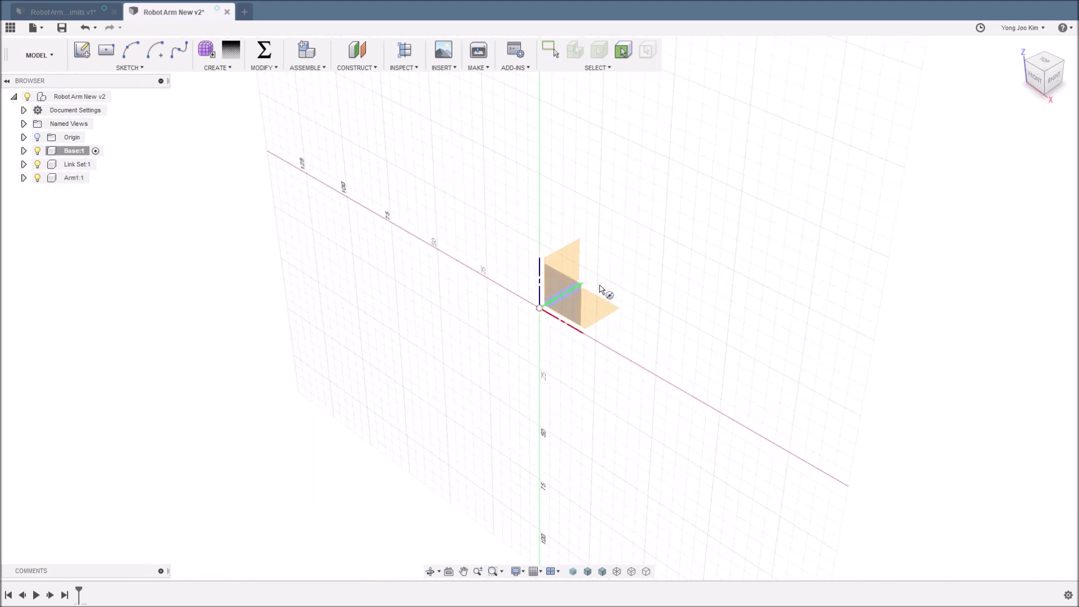
click(607, 313)
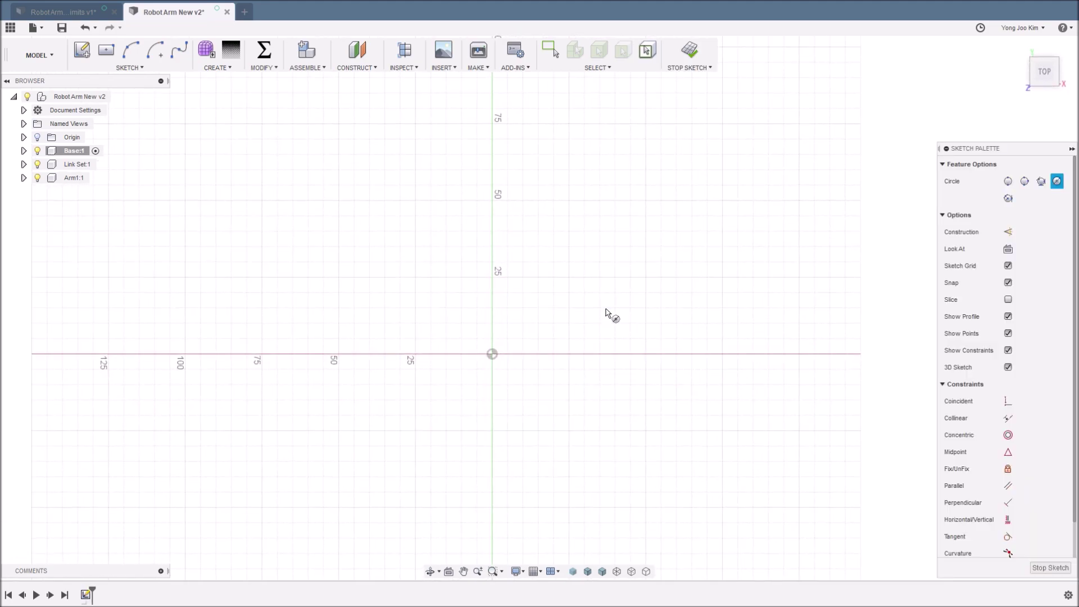
click(492, 354)
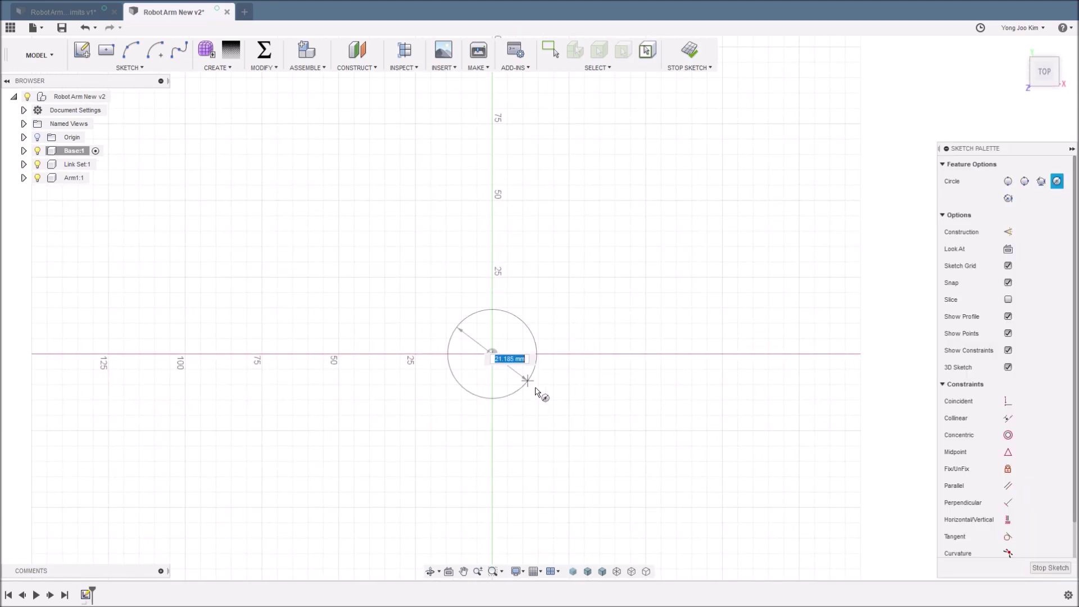
text(100)
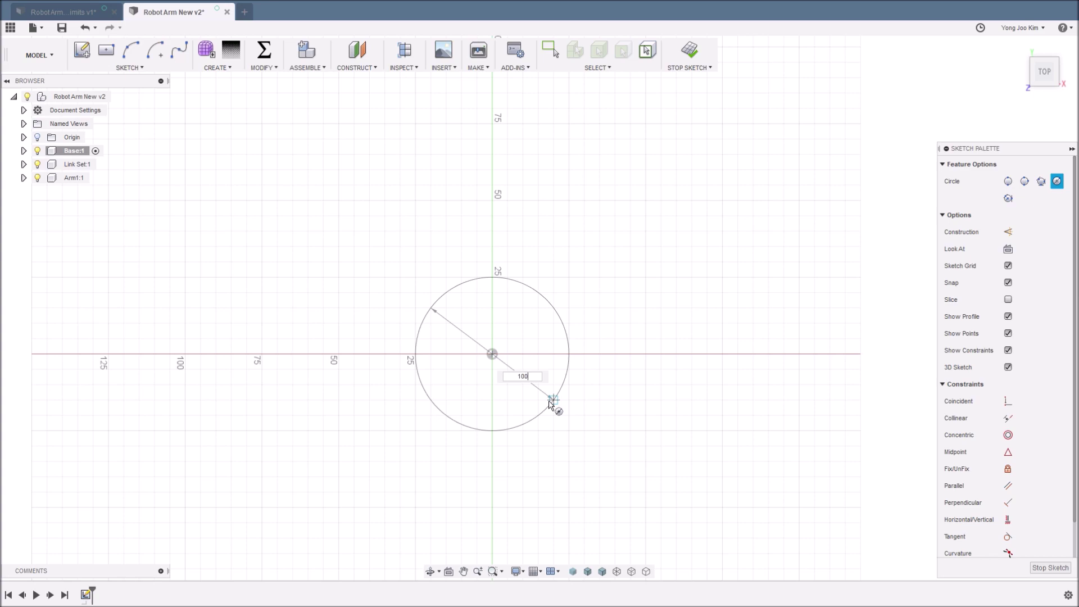
key(Tab)
key(Return)
scroll(628, 379, up, 3)
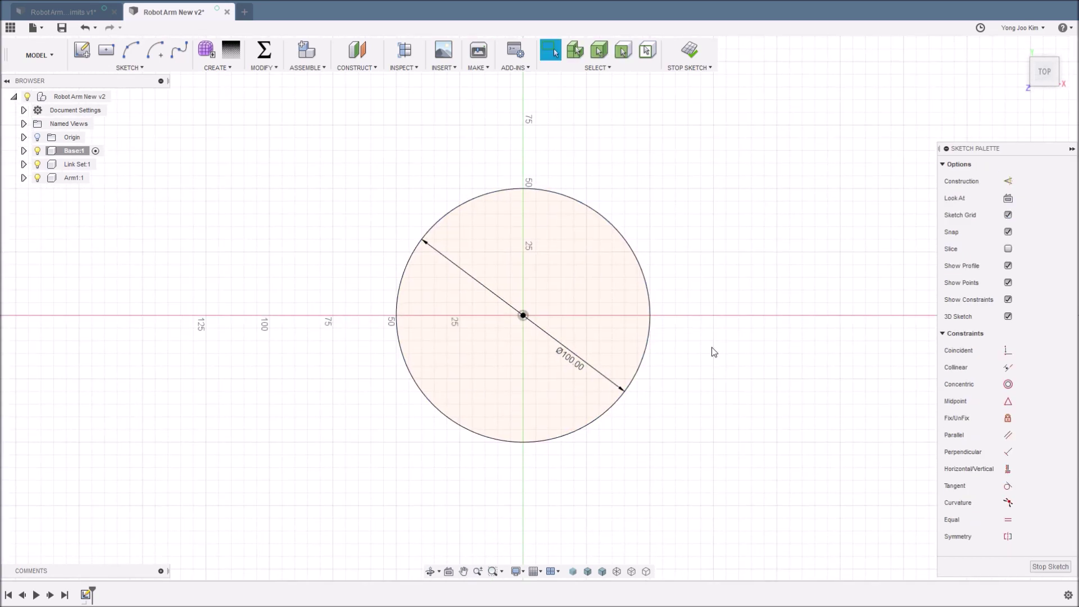
- Extrude the circle profile 10 mm into a solid disc
key(e)
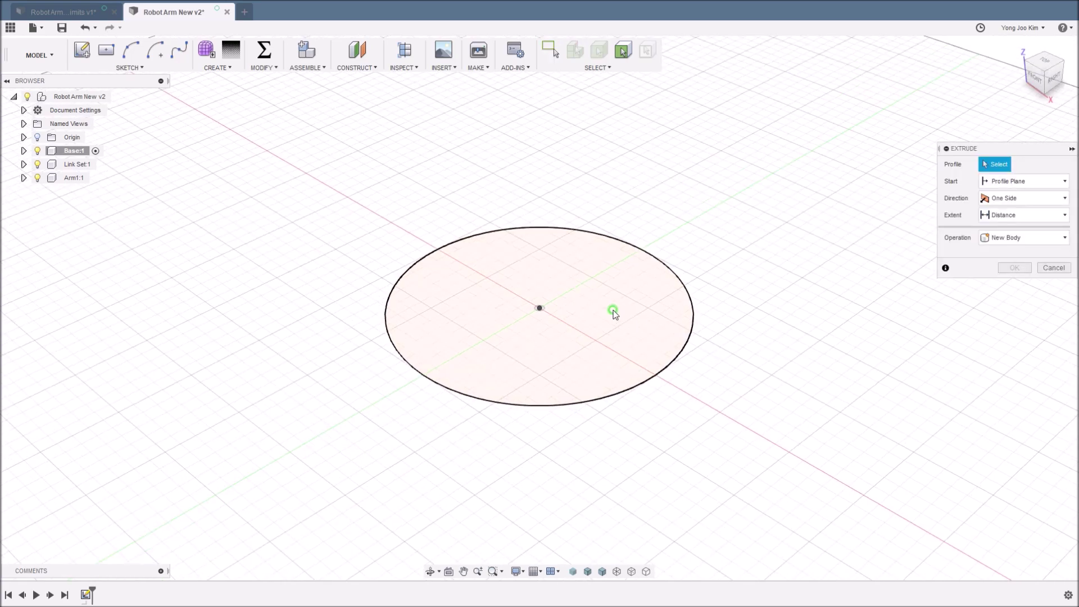
click(614, 313)
text(10)
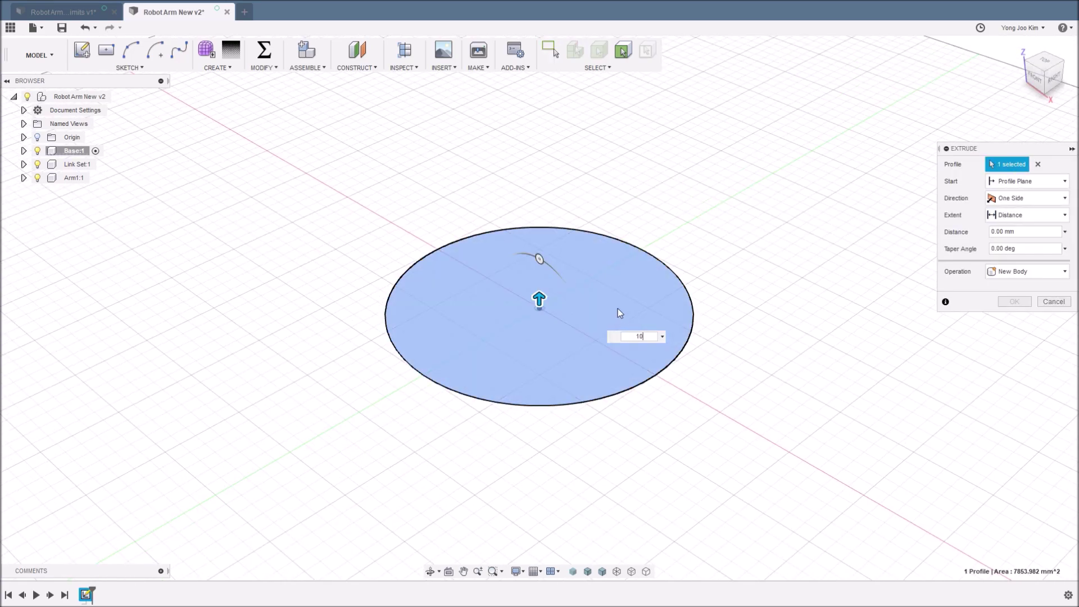
key(Return)
key(Return)
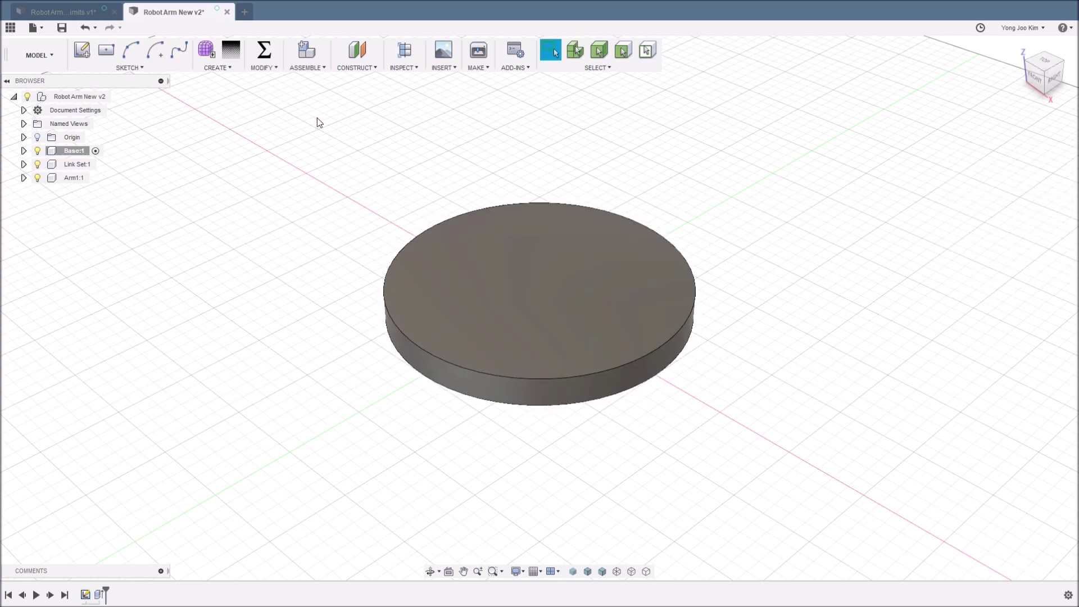
- Chamfer the disc's top edge by 1 mm
click(274, 68)
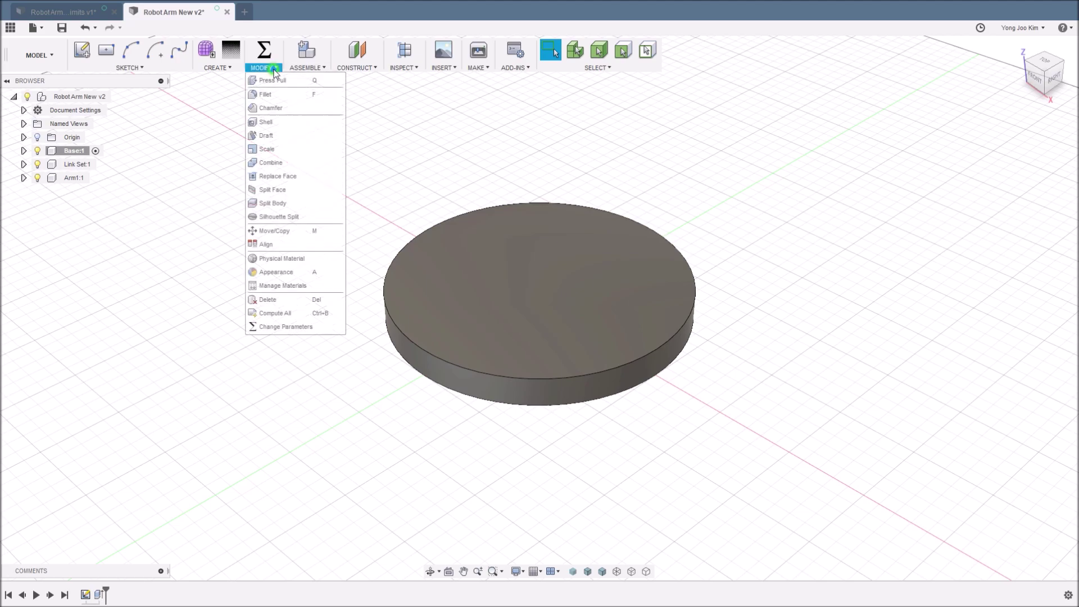
click(276, 108)
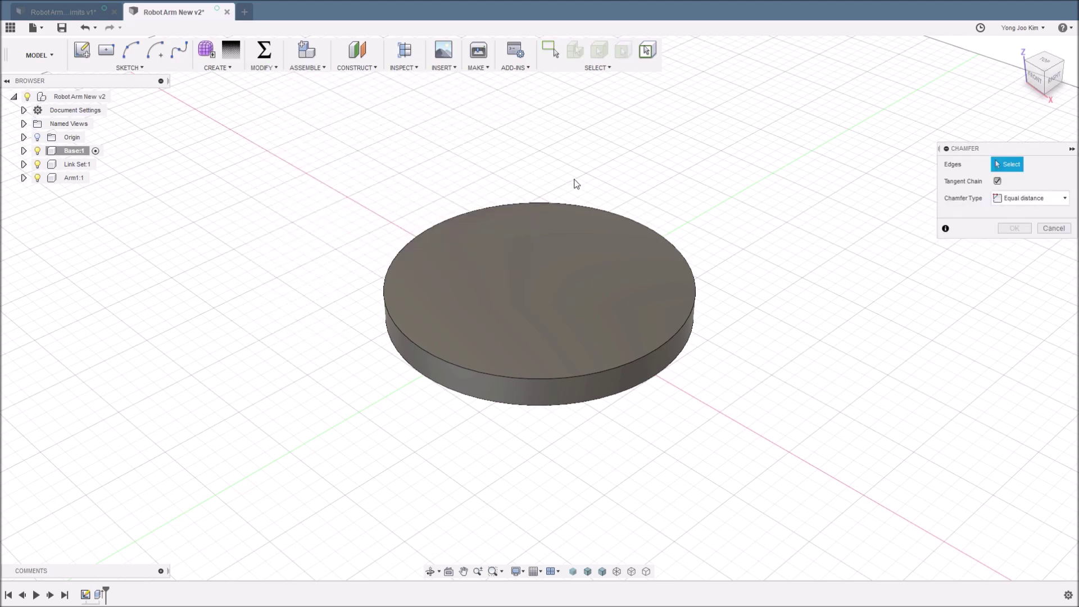
click(696, 291)
text(1)
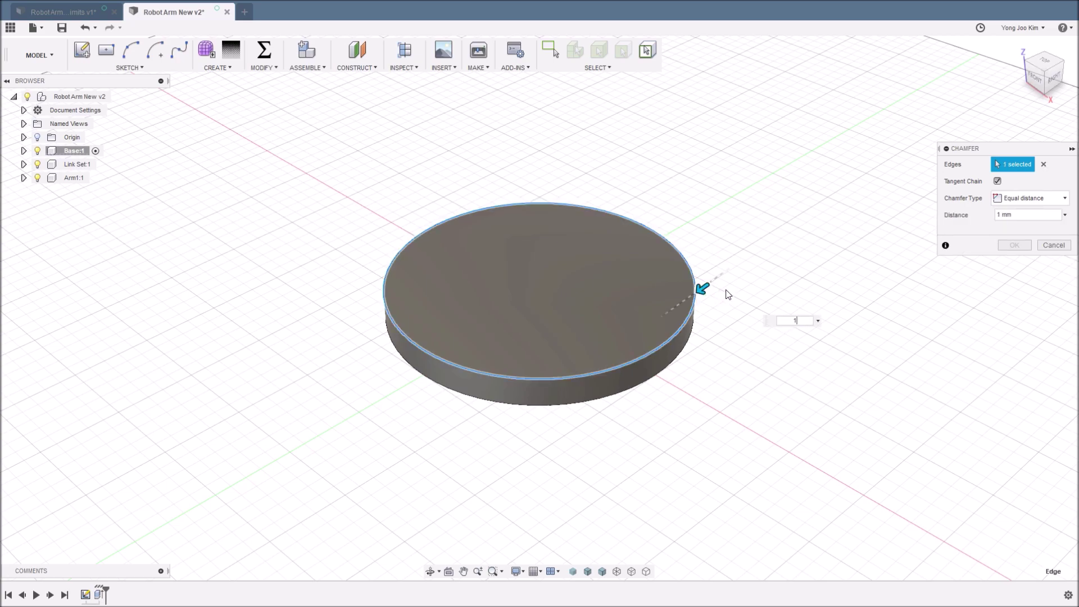
key(Return)
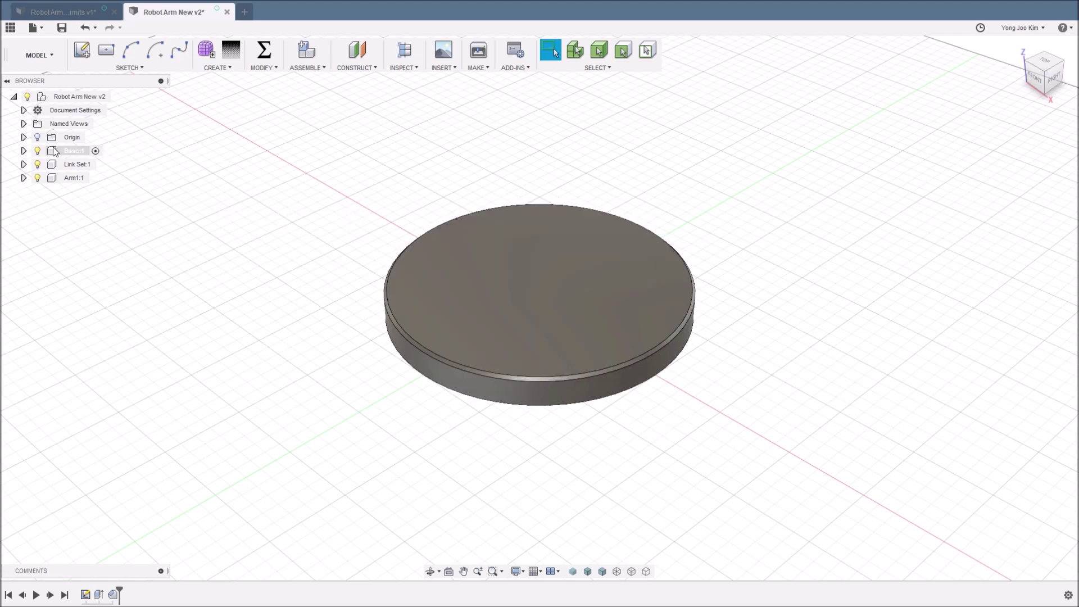
- Expand the Base component to inspect its bodies and sketches, then collapse it
click(25, 151)
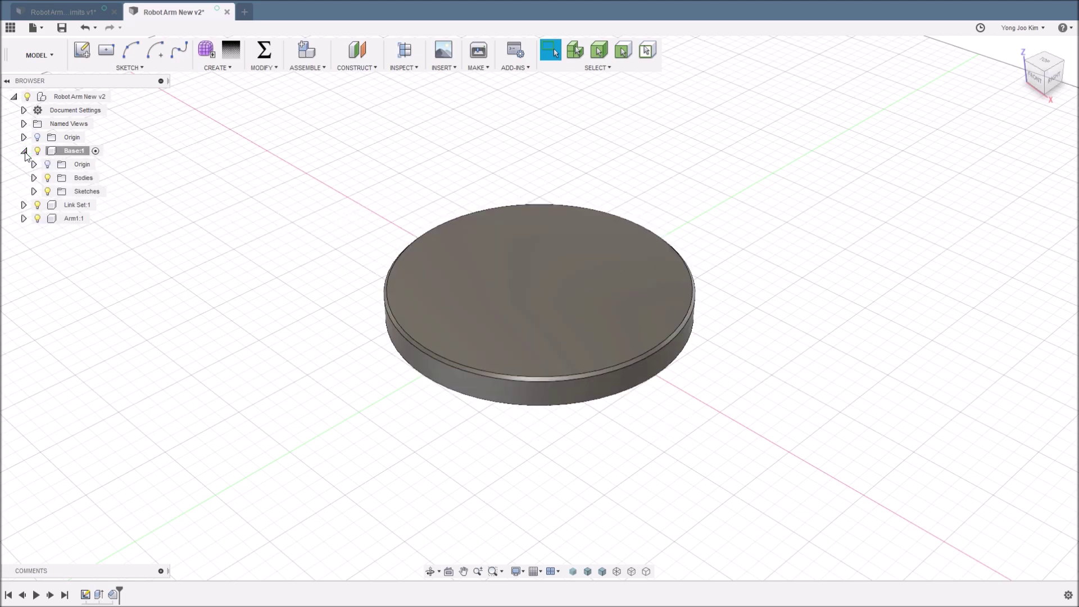
click(33, 177)
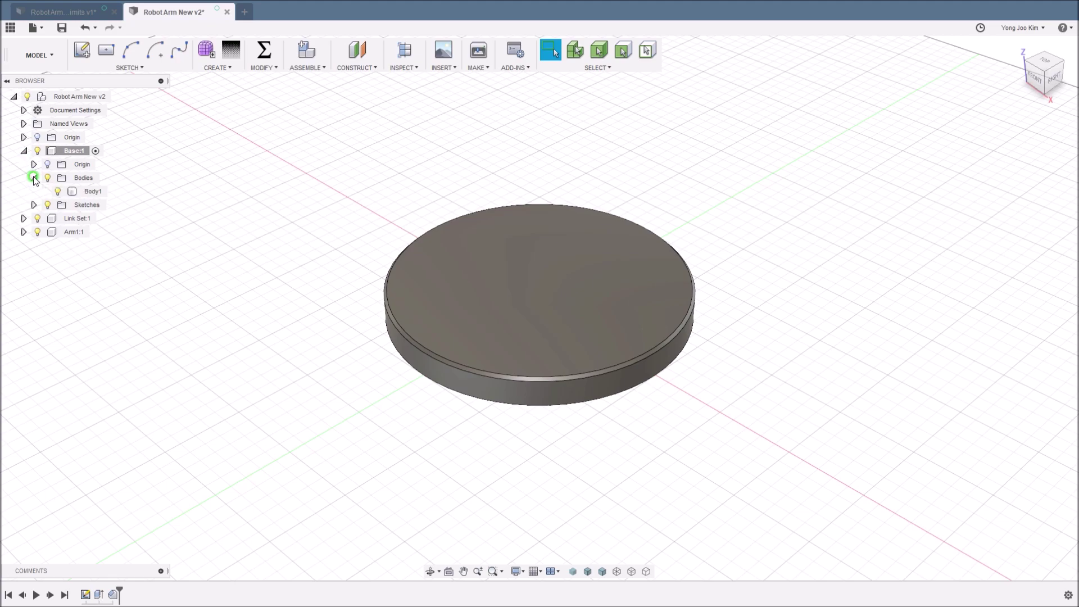
click(33, 206)
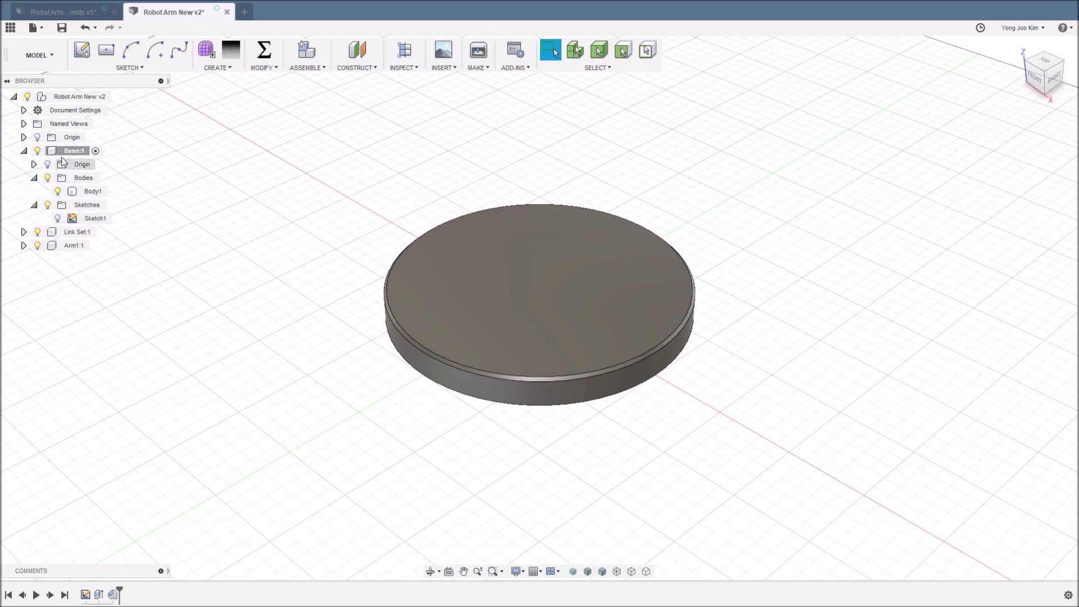
click(24, 151)
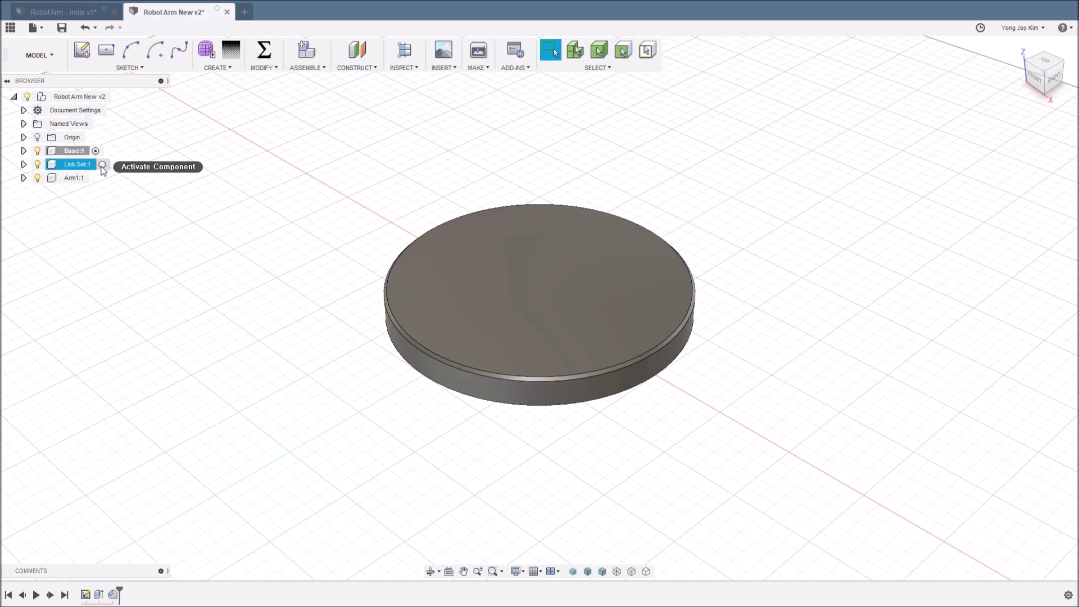
- Make Link Set:1 the active component and clear the selection
click(101, 165)
key(Escape)
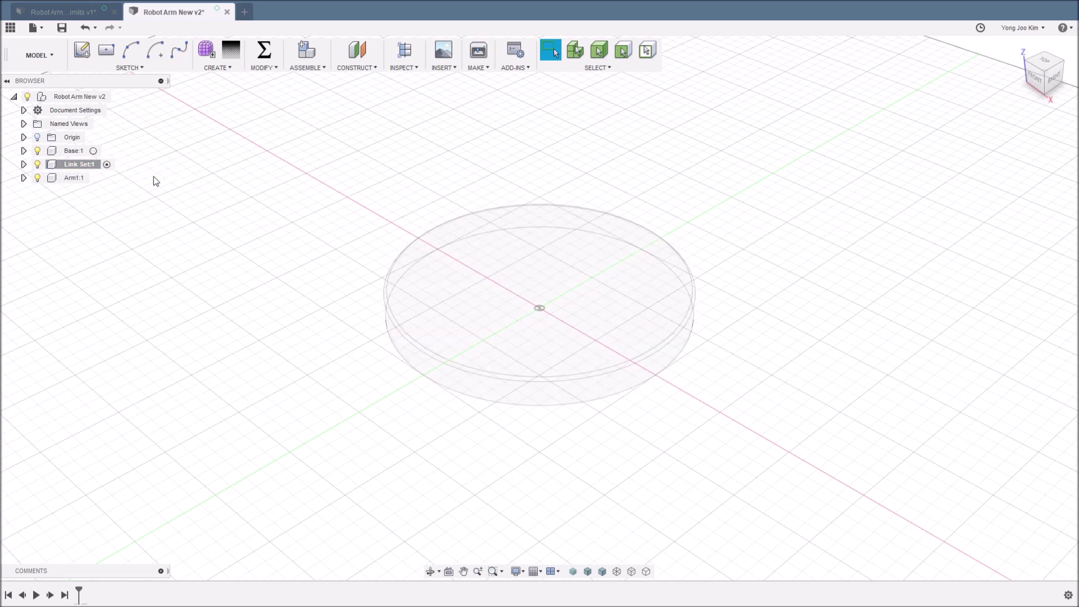
click(90, 12)
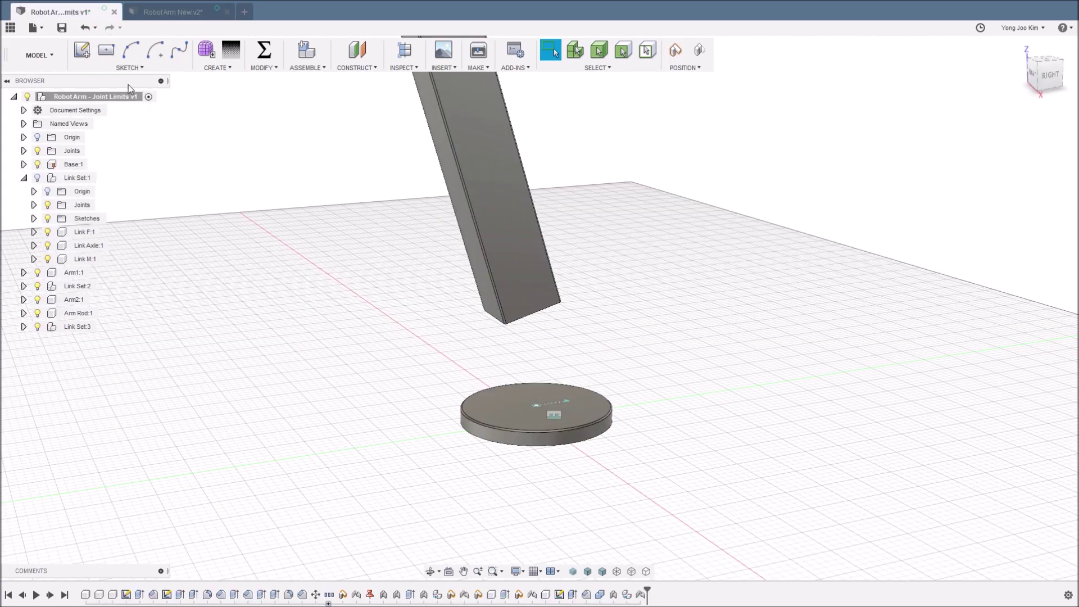
- In the Joint Limits model, show only Link Set and suppress its Rigid1 and Link Set joints
click(38, 178)
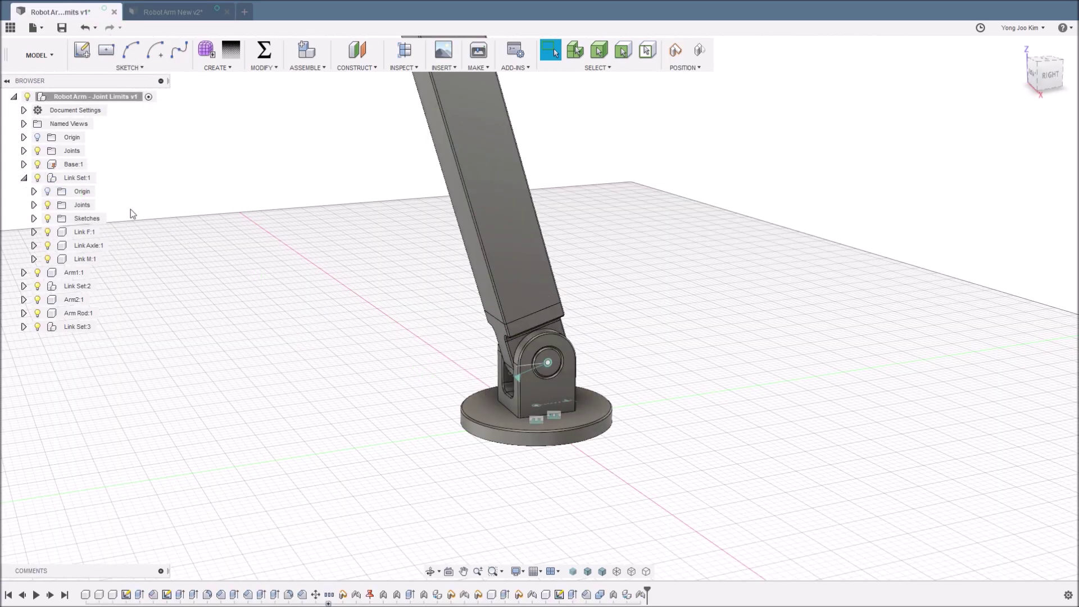
click(36, 164)
click(38, 272)
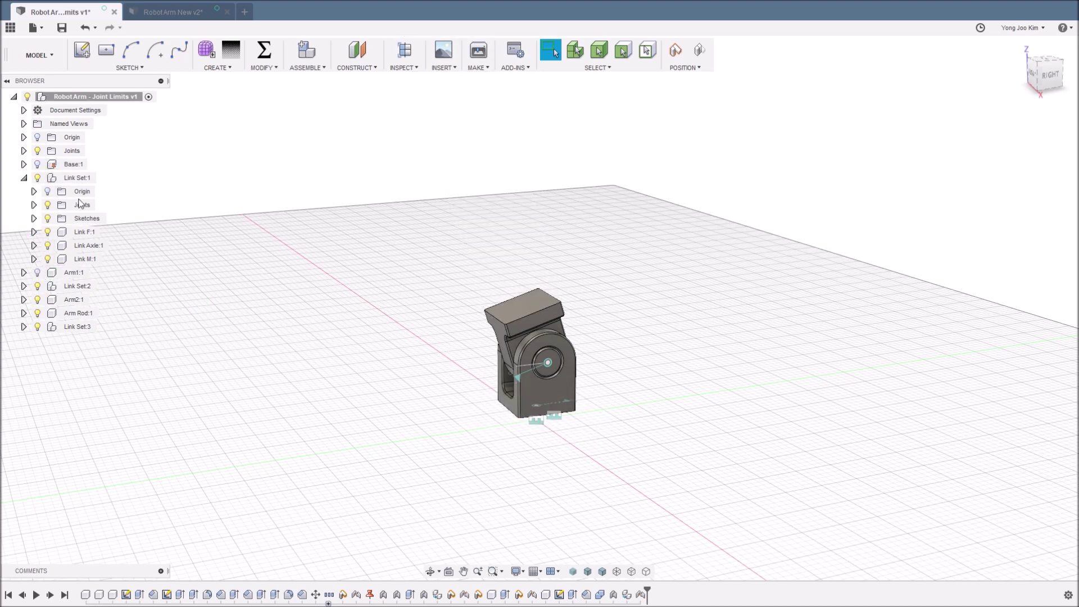
click(34, 204)
click(90, 218)
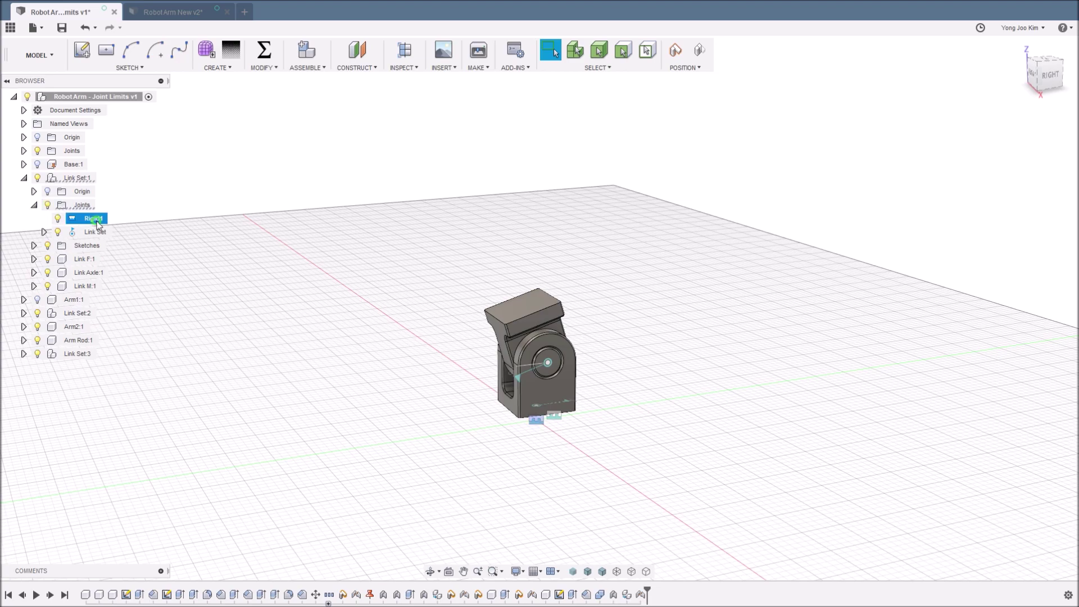
right_click(97, 233)
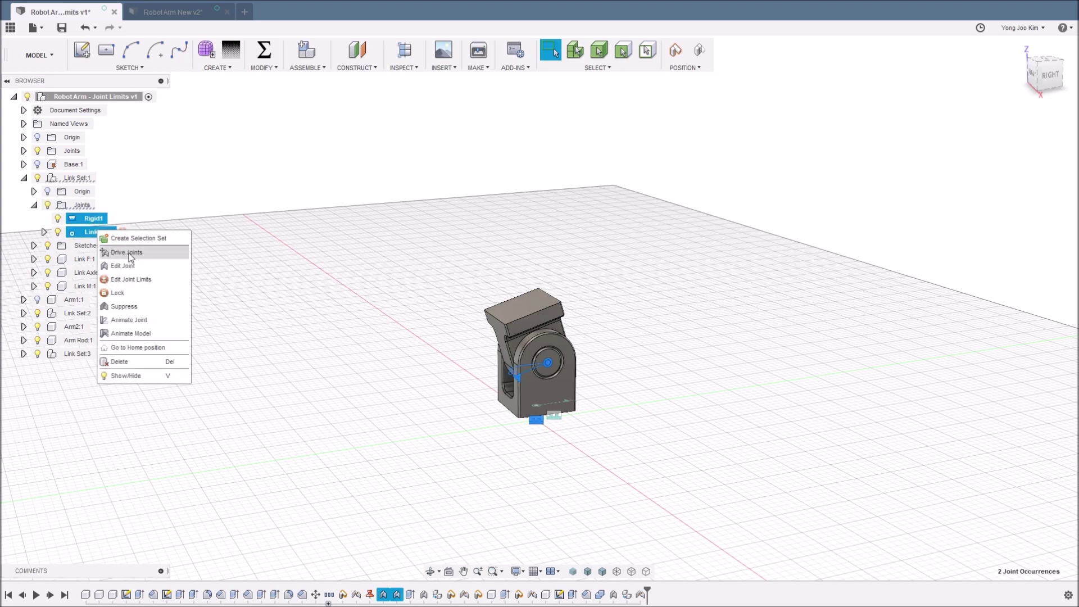
click(142, 308)
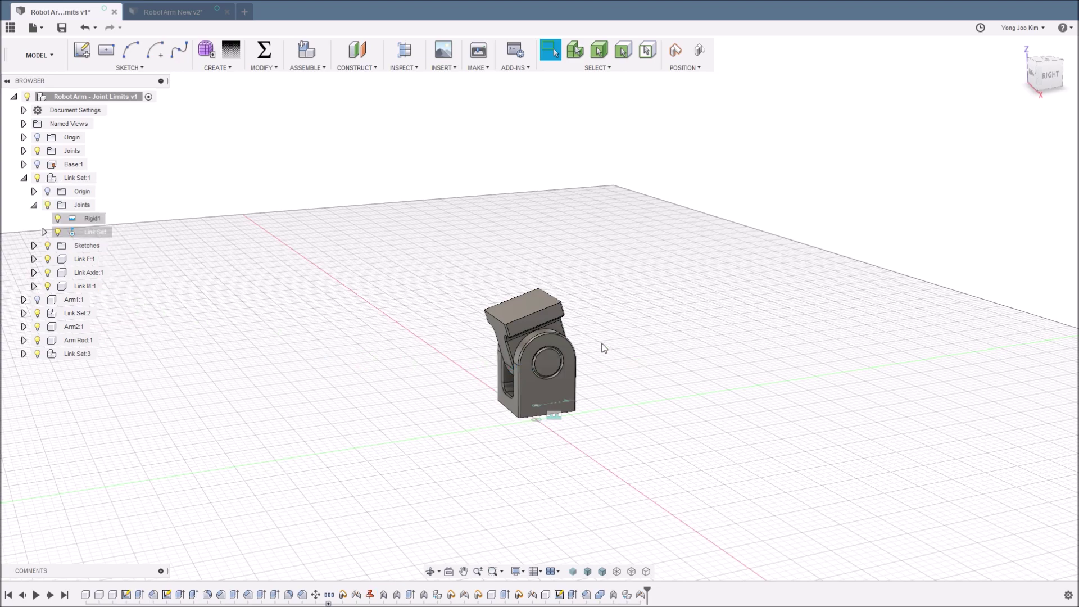
- Pull the axle pin and top link away from the bracket to study the three parts
scroll(601, 337, up, 3)
mouse_move(559, 396)
shift+middle_down()
mouse_move(643, 380)
mouse_move(548, 295)
shift+middle_up()
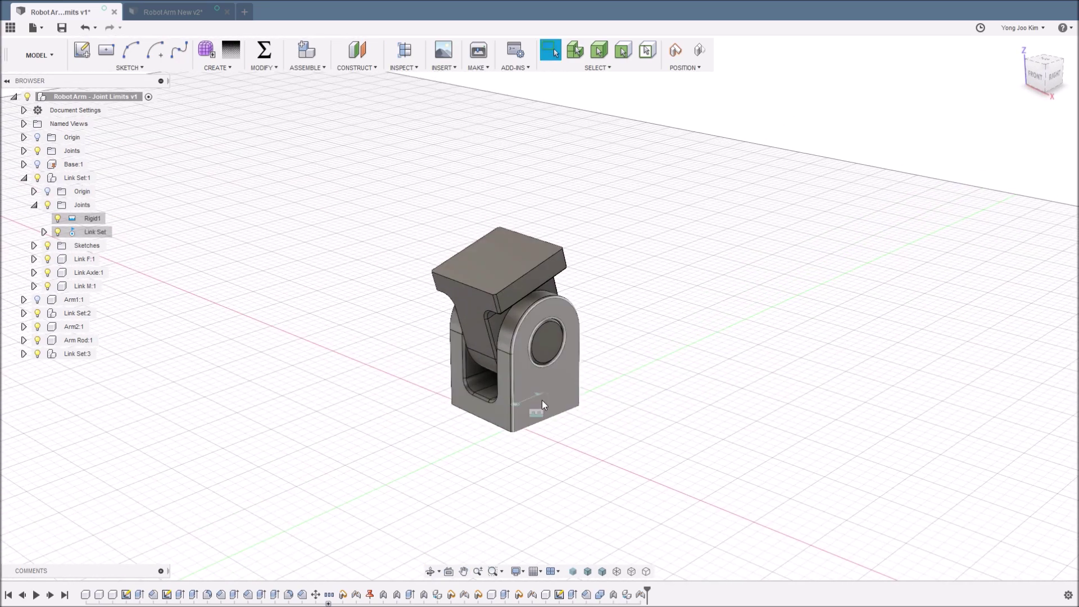
drag(550, 351, 640, 385)
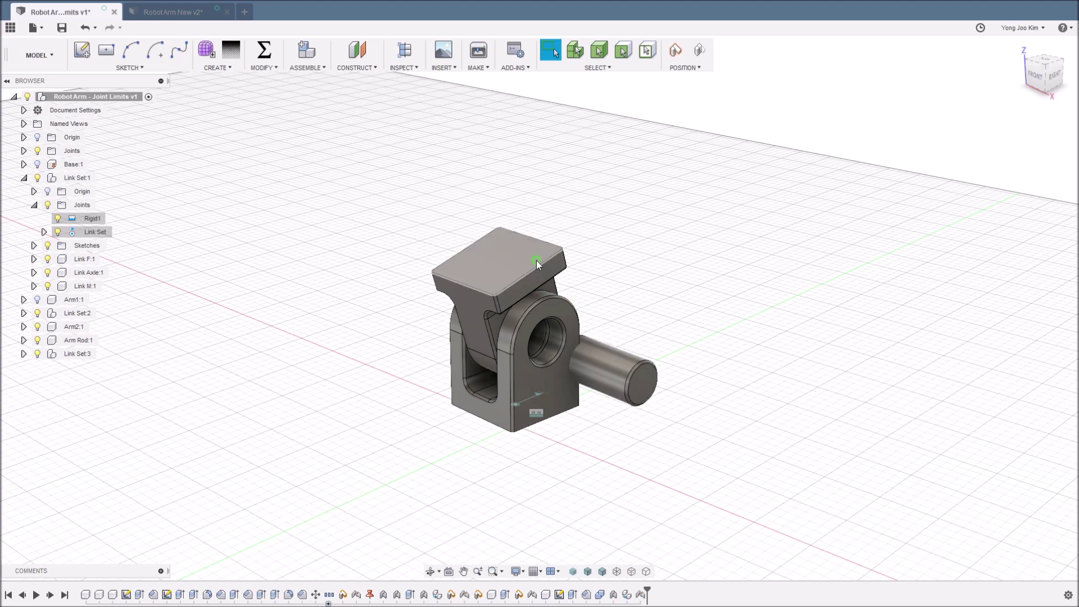
drag(537, 261, 641, 163)
drag(646, 384, 718, 382)
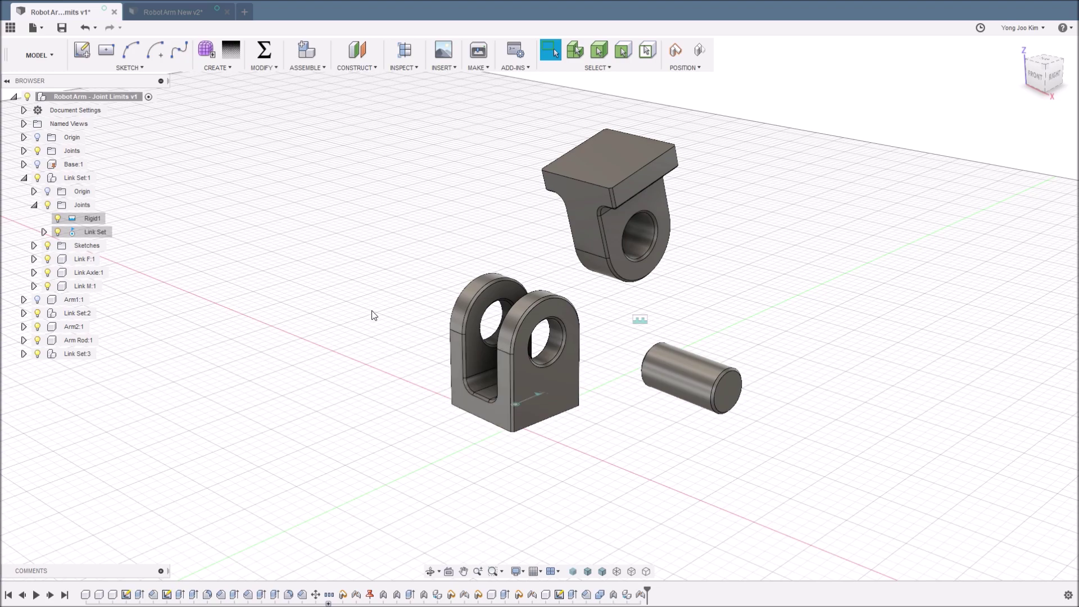
click(186, 12)
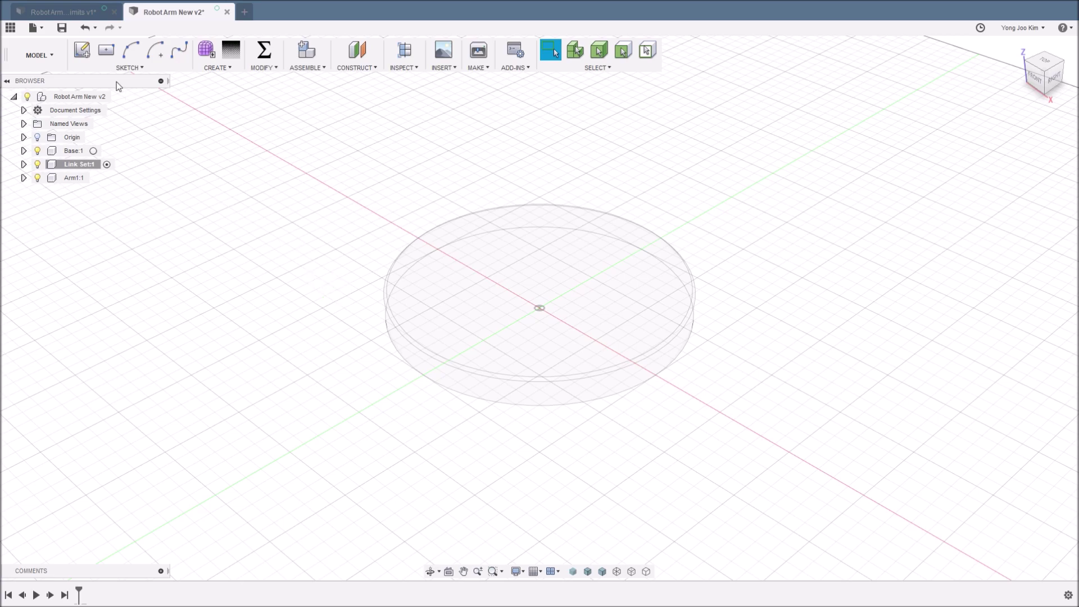
- Start a new sketch on the vertical YZ origin plane and pan to frame the sketch area
click(83, 51)
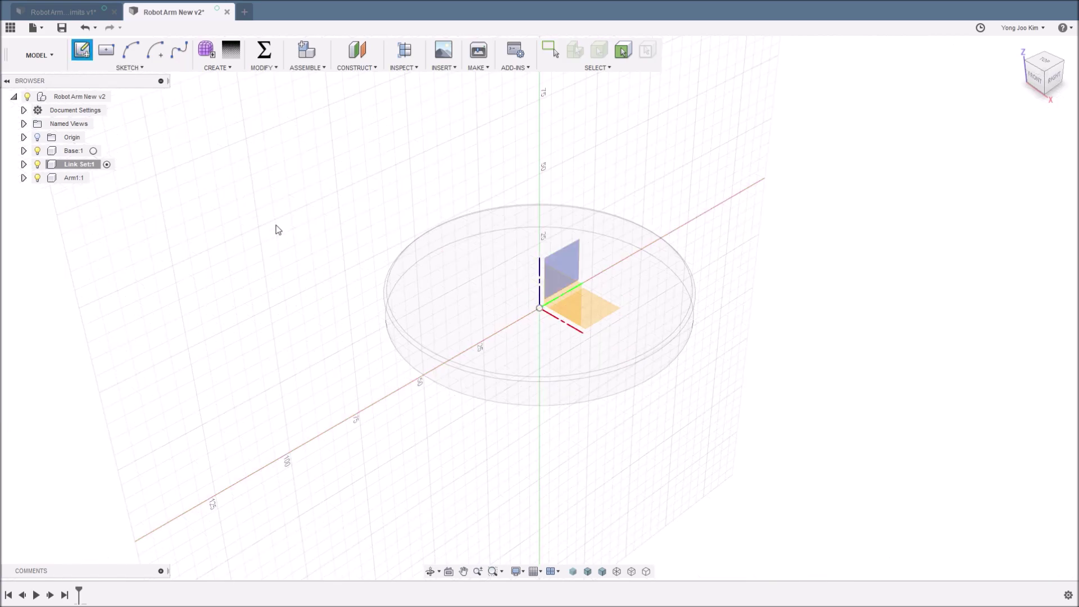
click(572, 263)
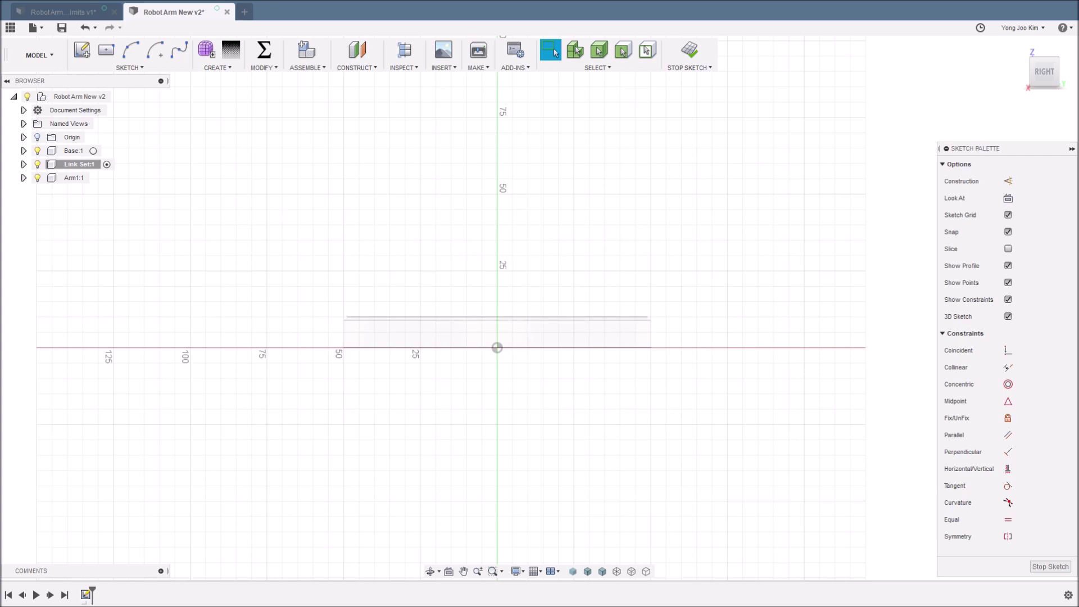
click(397, 253)
middle_drag(436, 231, 413, 310)
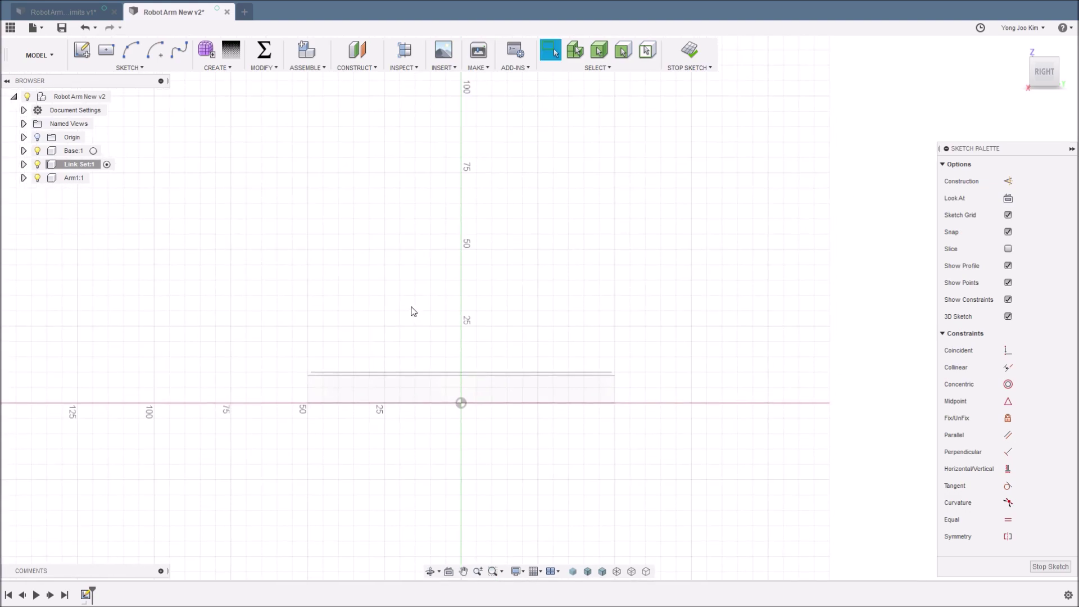
- Draw a closed profile with a tangent arc top and a horizontal dividing line near its bottom
key(a)
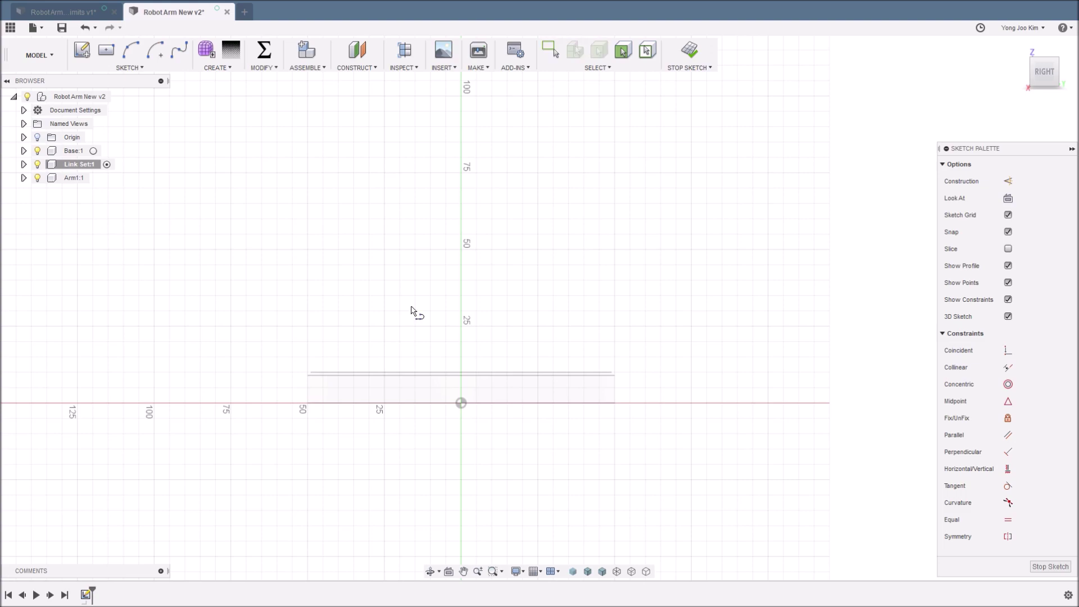
click(384, 324)
drag(385, 190, 541, 193)
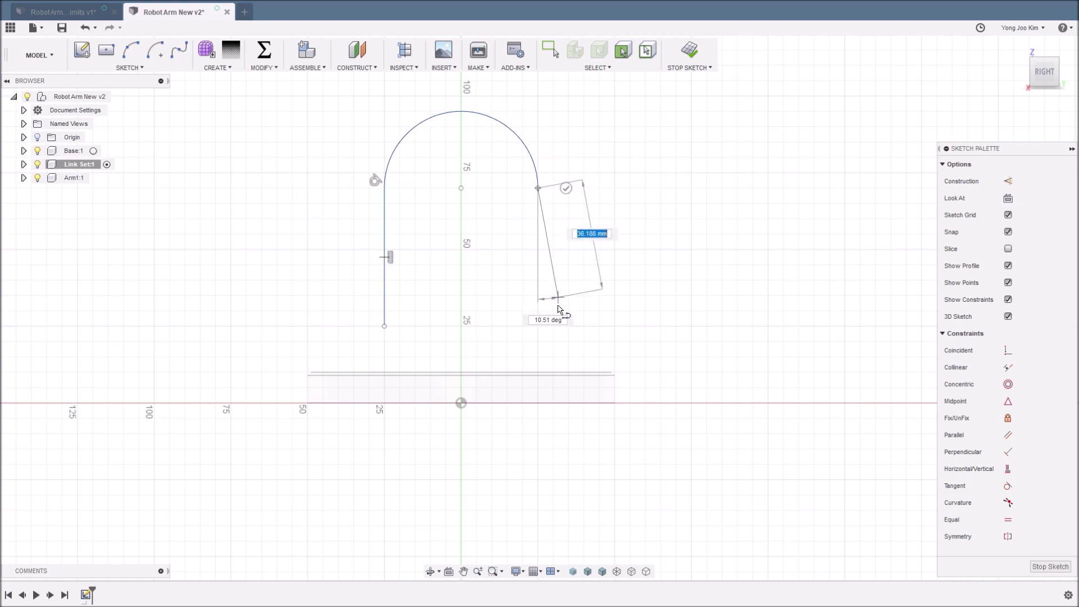
click(538, 326)
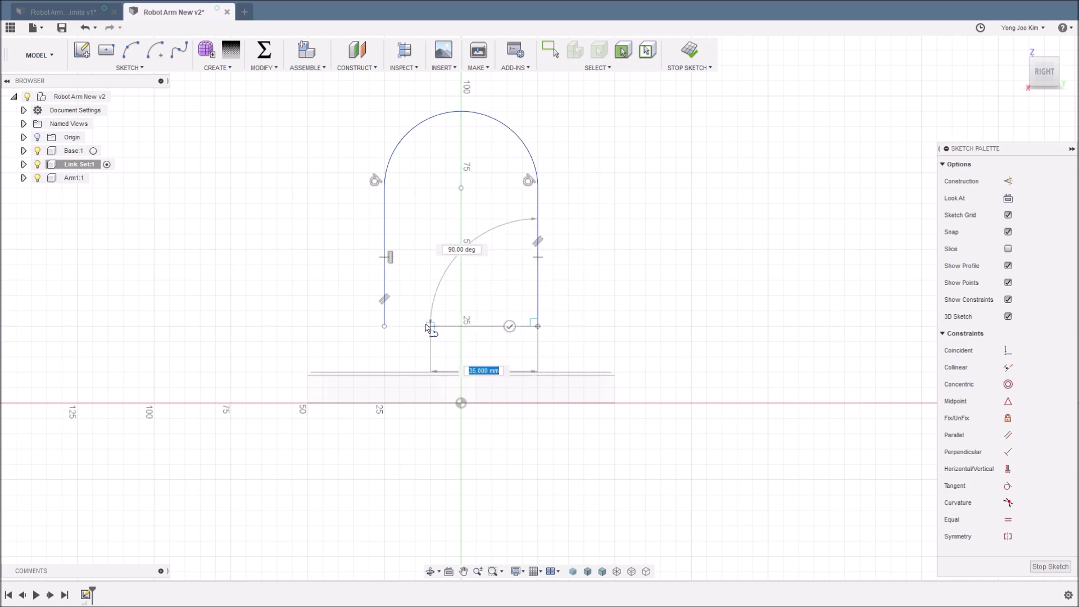
click(383, 327)
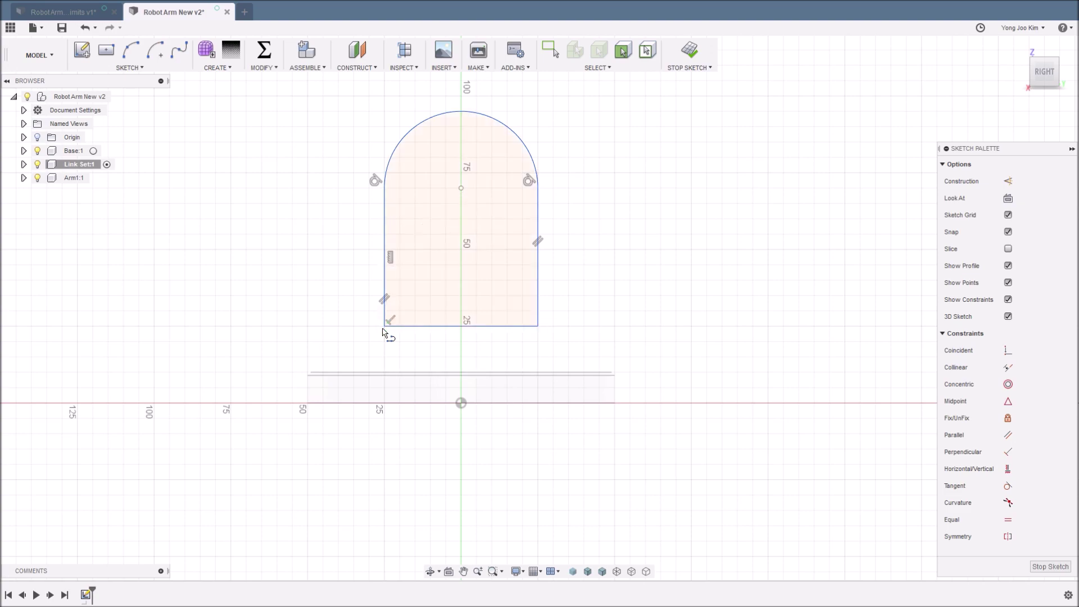
click(386, 297)
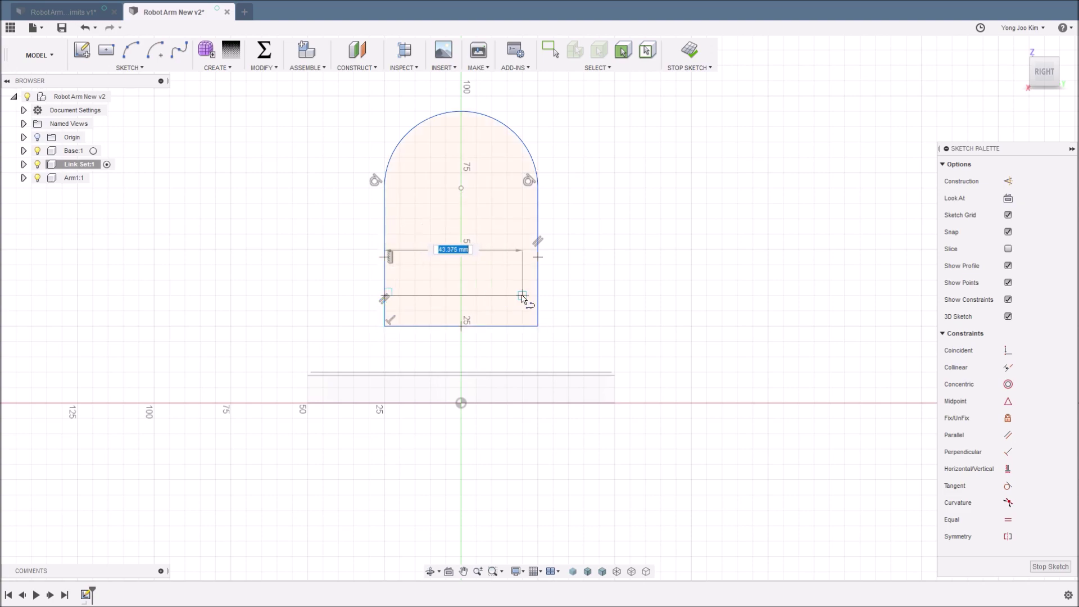
click(537, 295)
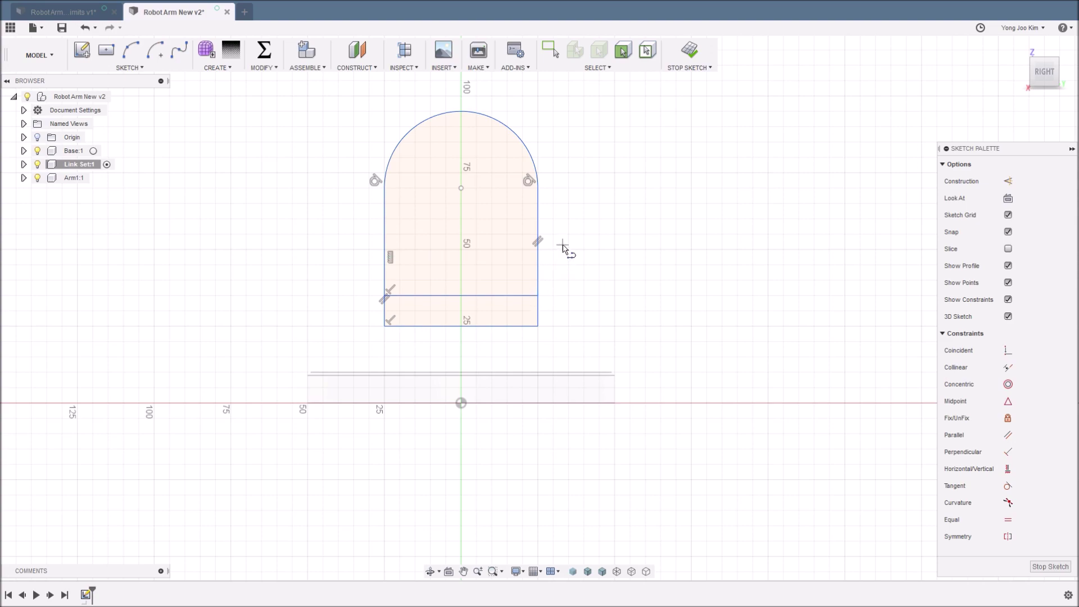
key(c)
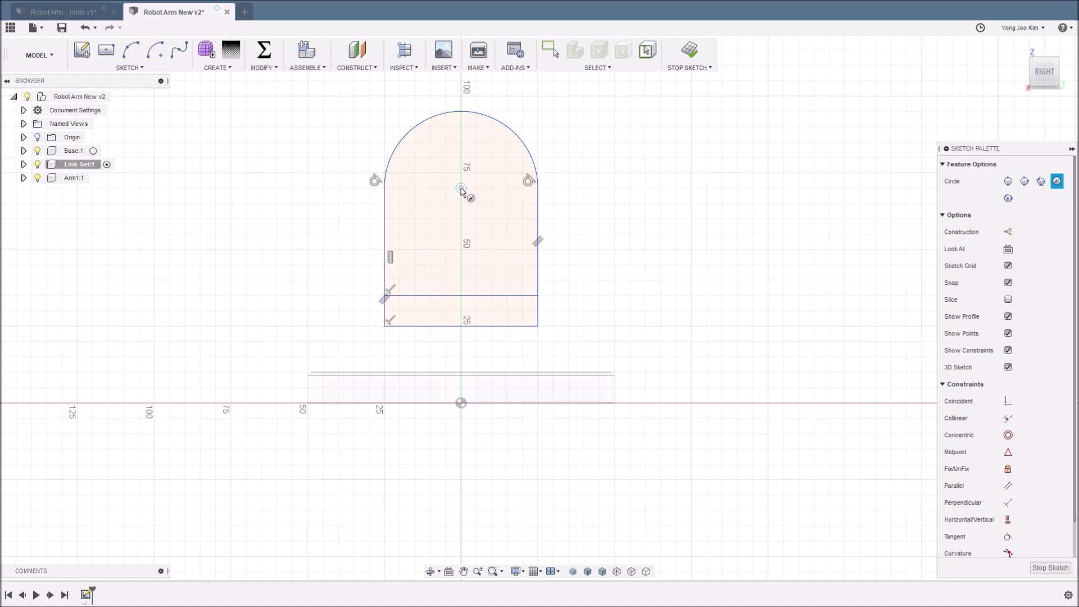
- Add a circle at the arc centre and dimension the profile width to 40 mm
click(461, 188)
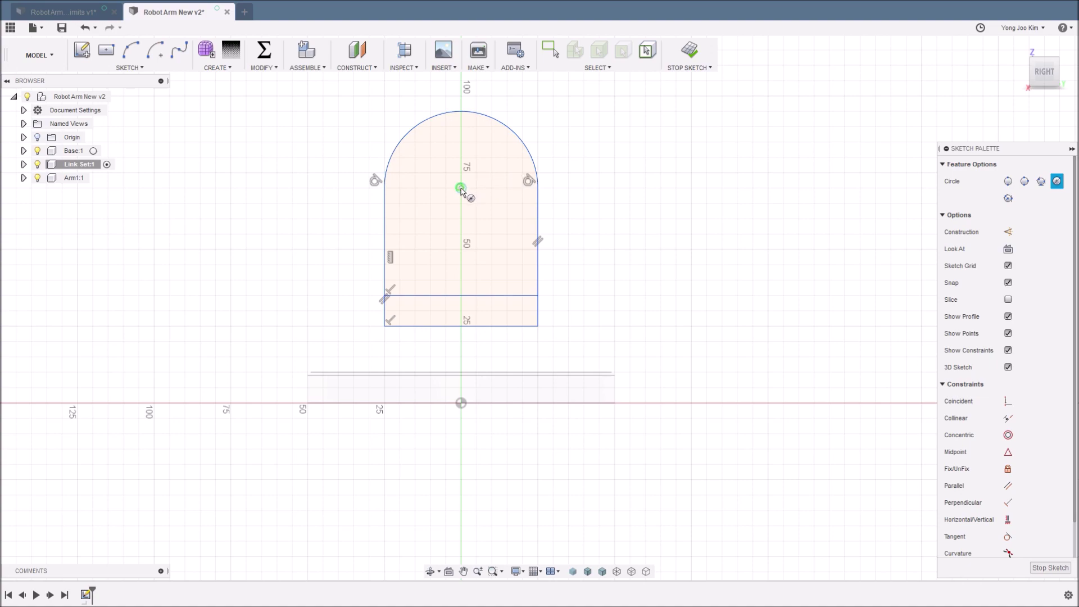
click(491, 225)
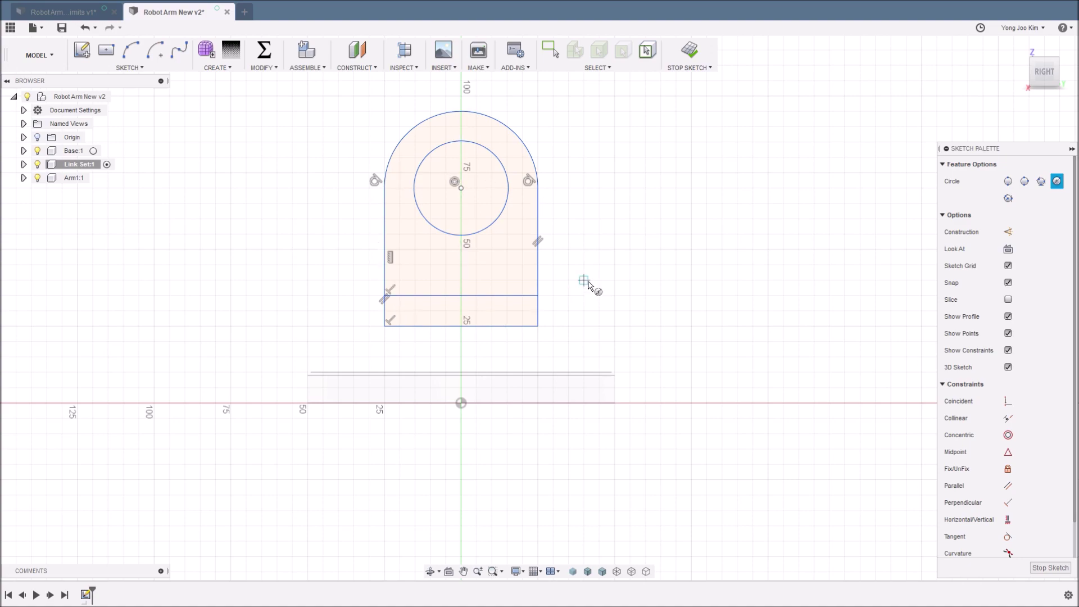
key(d)
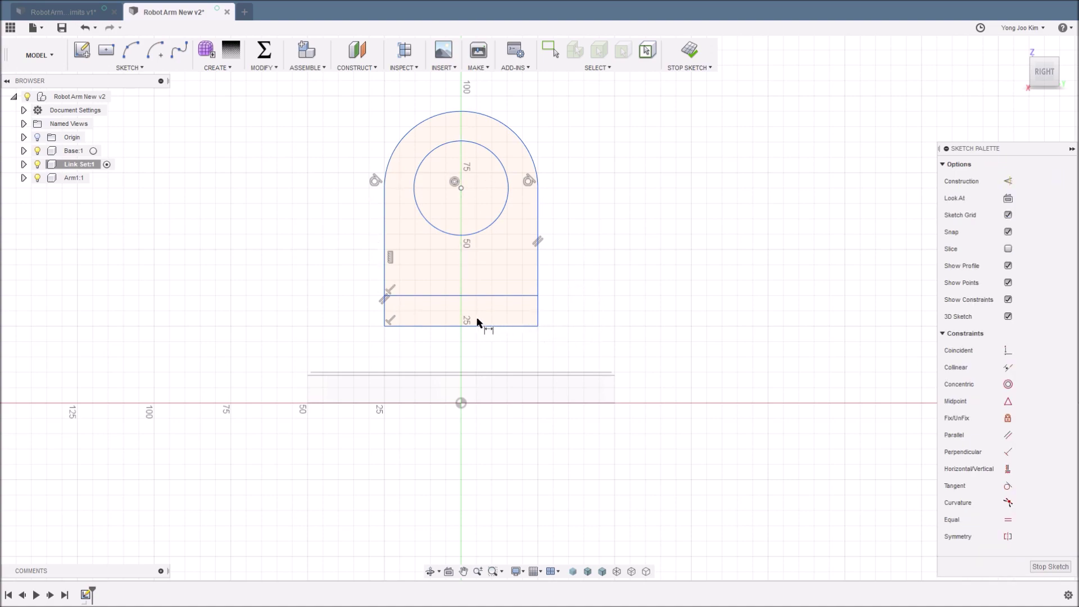
click(466, 326)
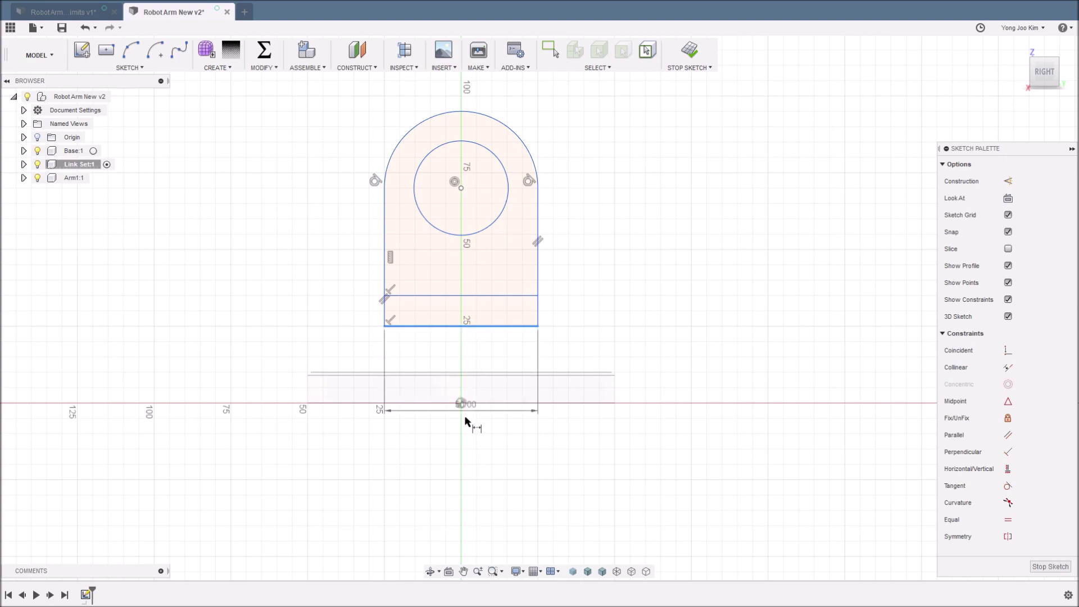
click(463, 450)
text(40)
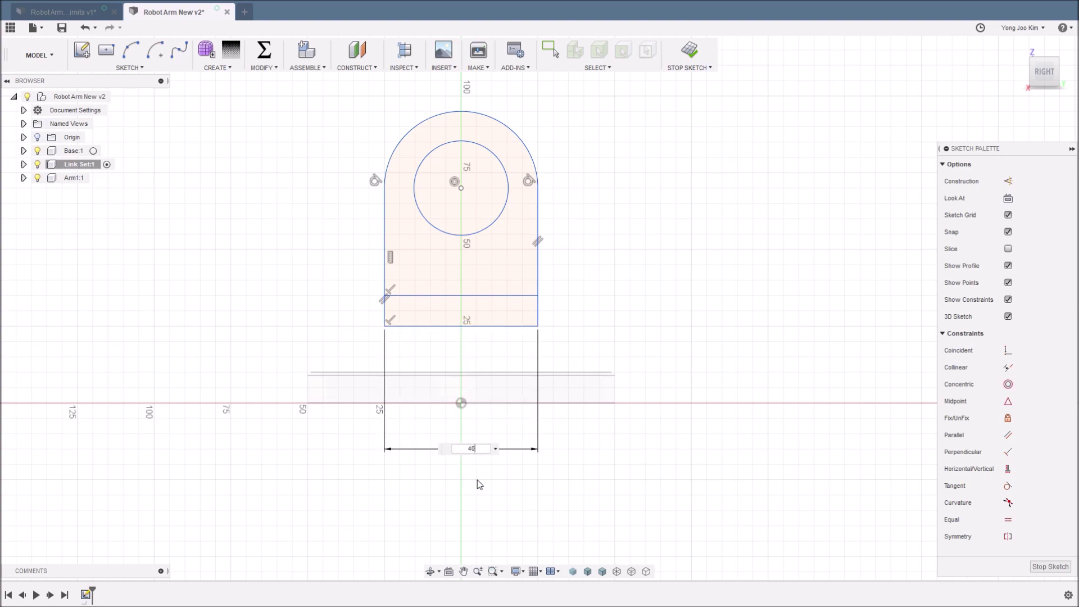
key(Return)
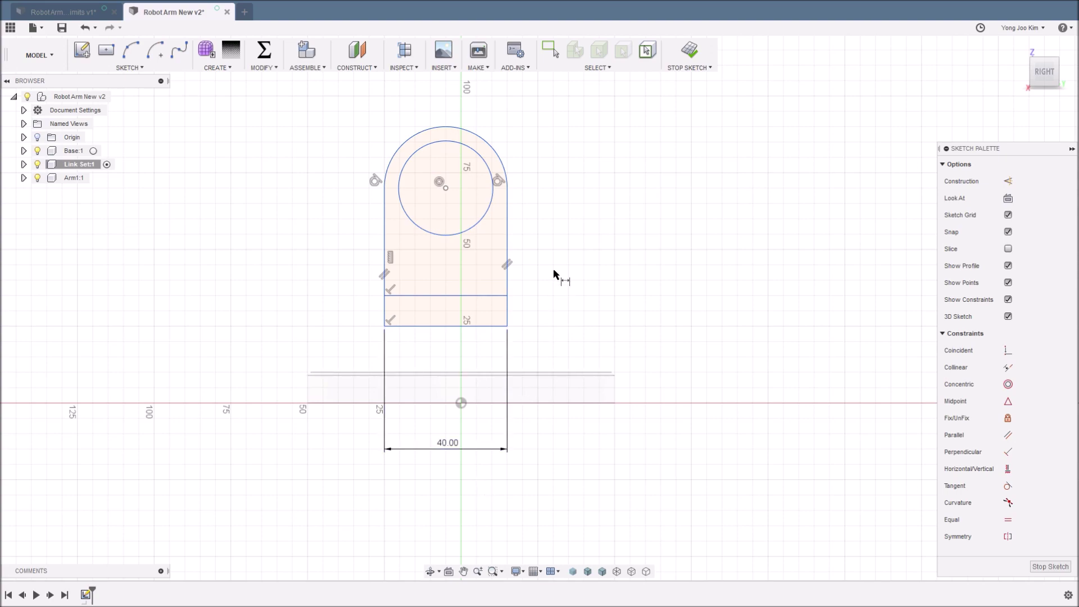
- Dimension the dividing line 10 mm above the bottom and the upper section 25 mm tall
click(482, 295)
click(493, 325)
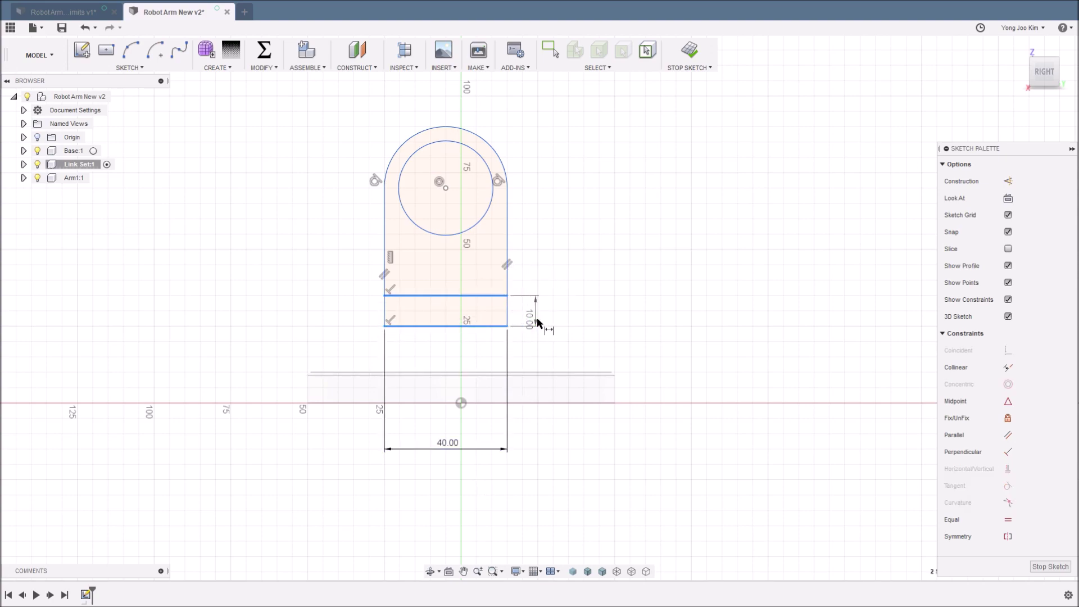
click(559, 317)
key(Return)
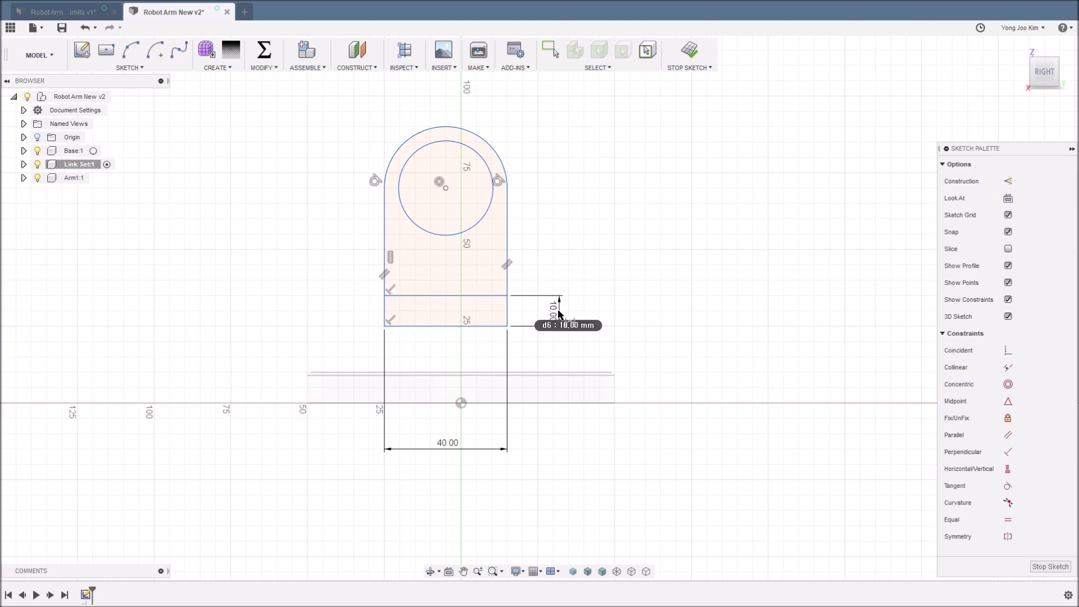
click(506, 188)
click(507, 295)
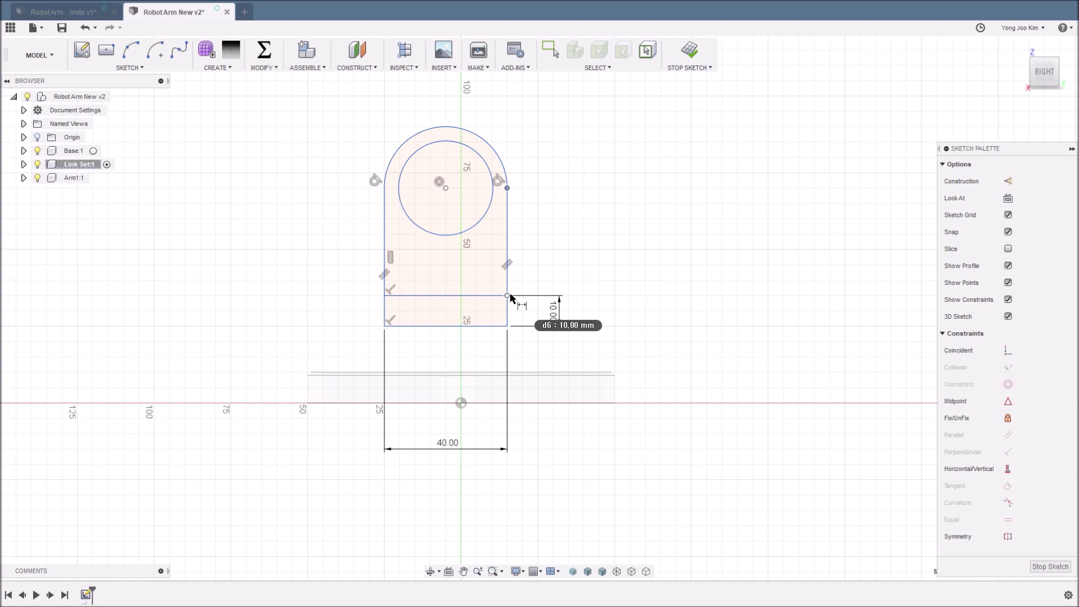
click(558, 243)
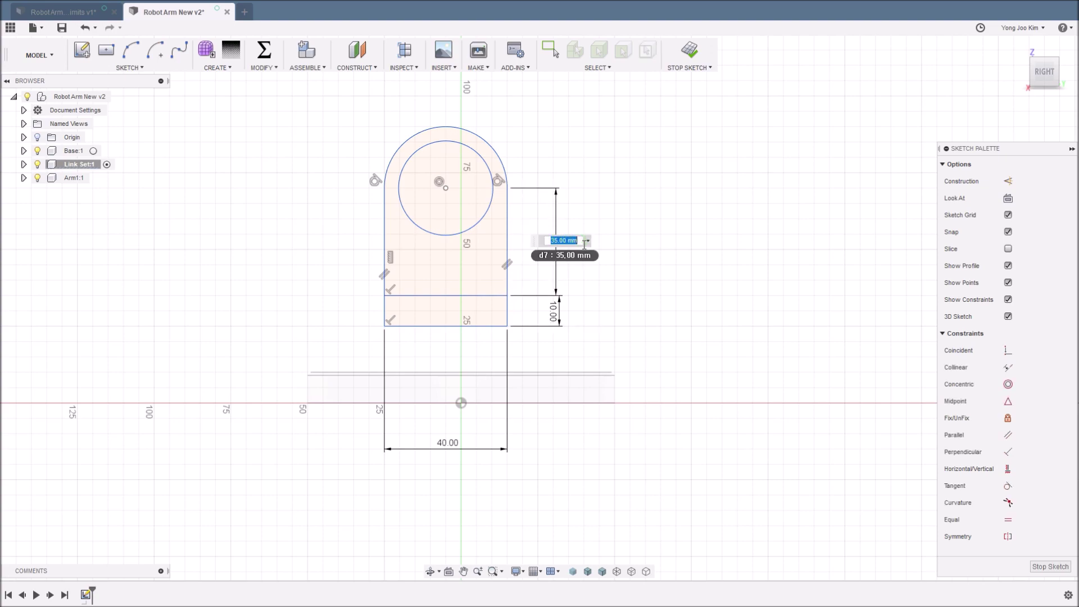
text(25)
key(Return)
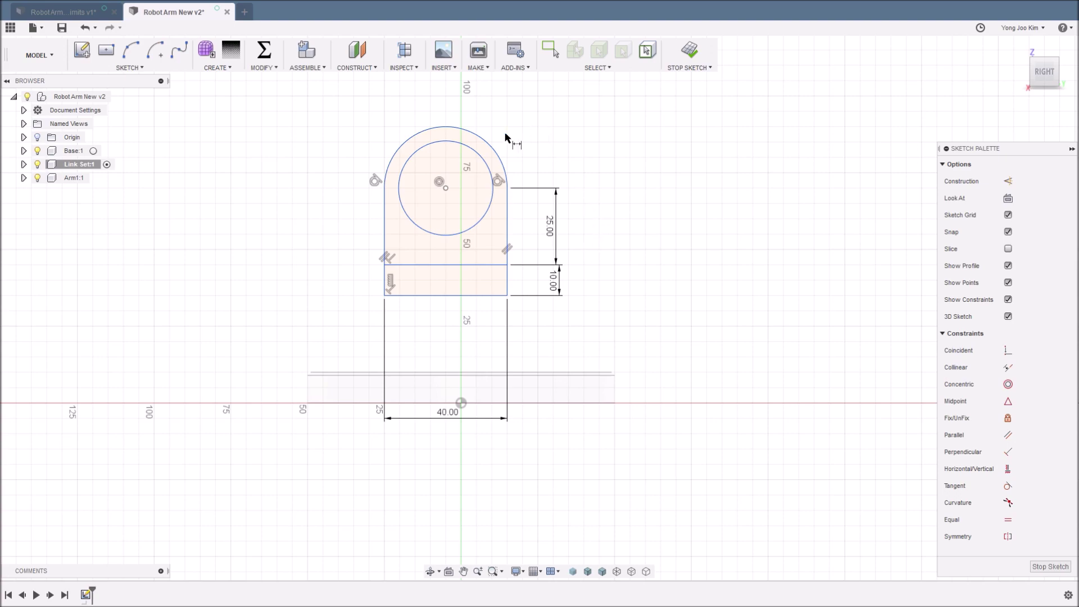
- Set the hole diameter to 20 mm and finish dimensioning
click(486, 163)
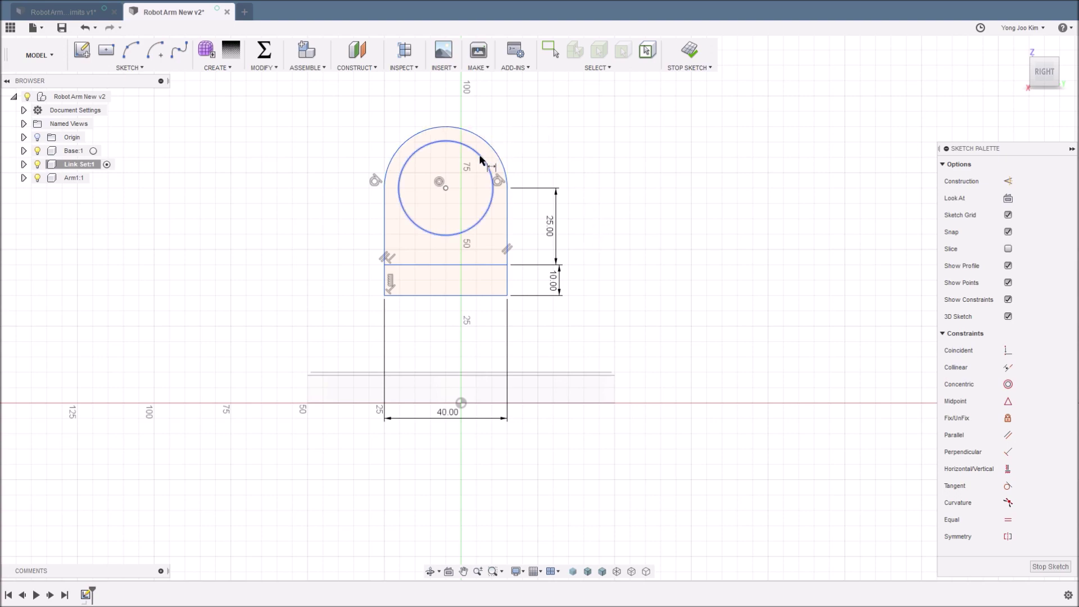
click(520, 132)
text(20)
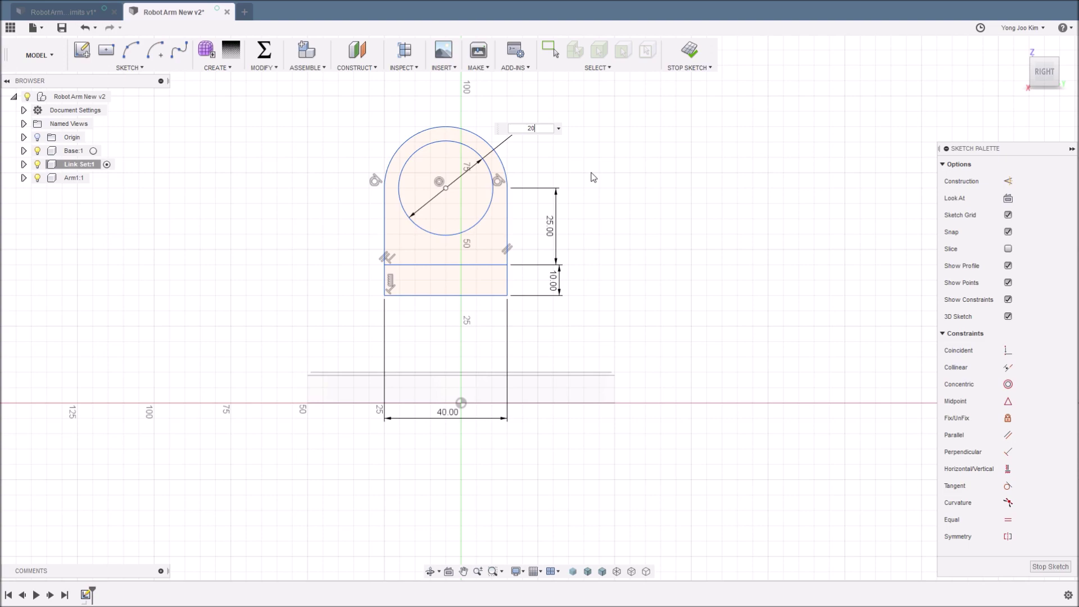
key(Return)
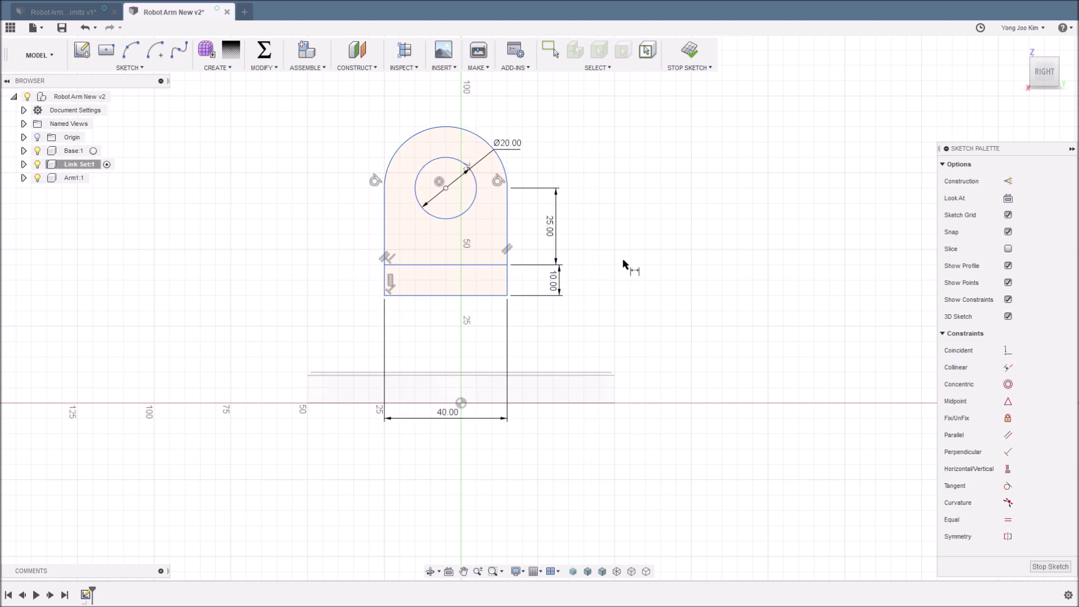
key(Escape)
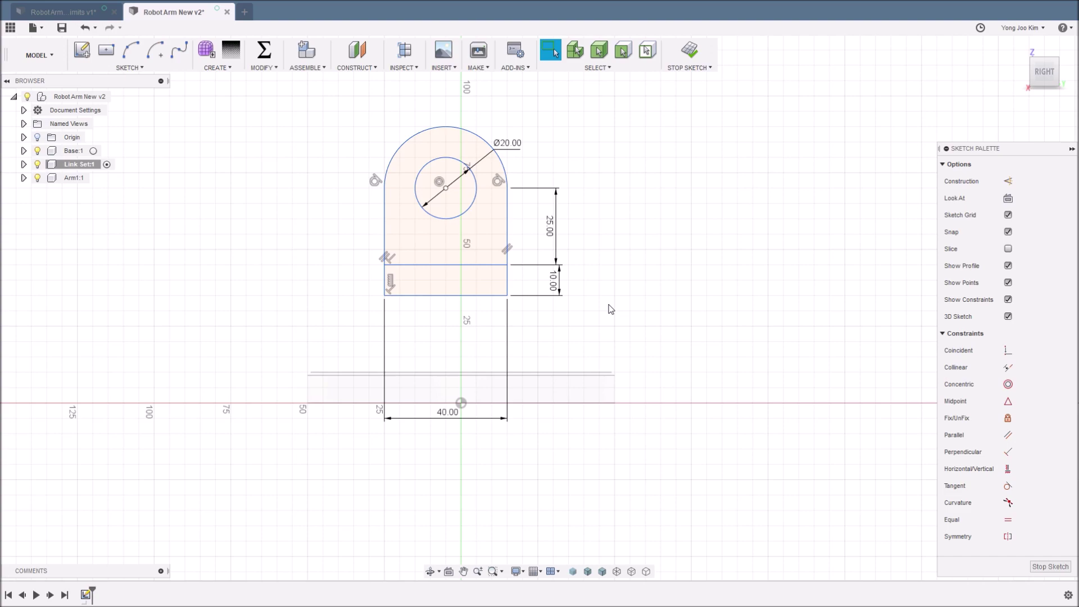
- Project the Base's top edge into the sketch
key(p)
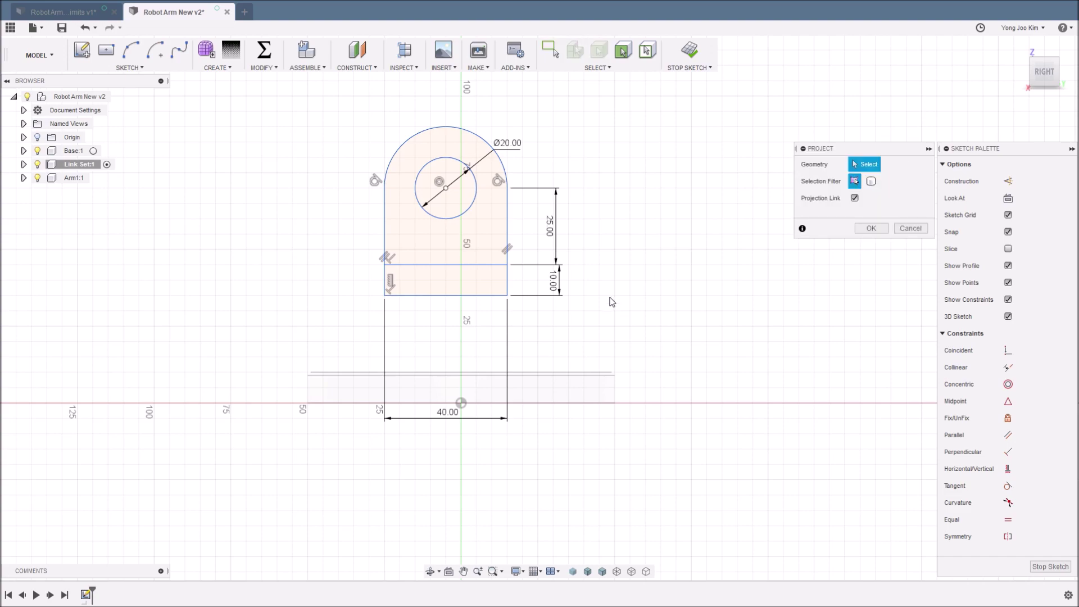
click(563, 372)
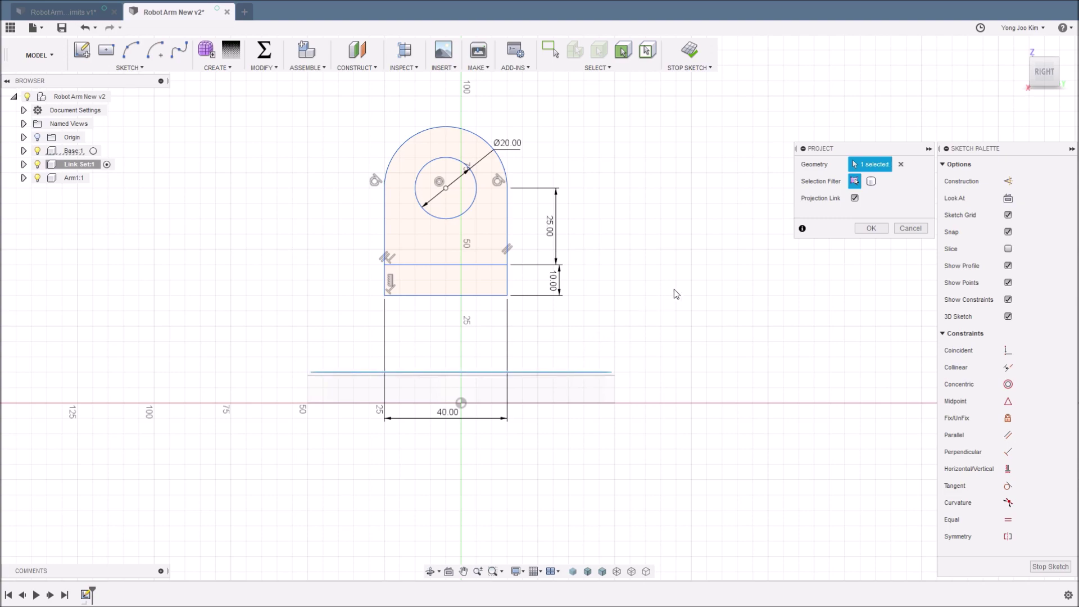
click(862, 228)
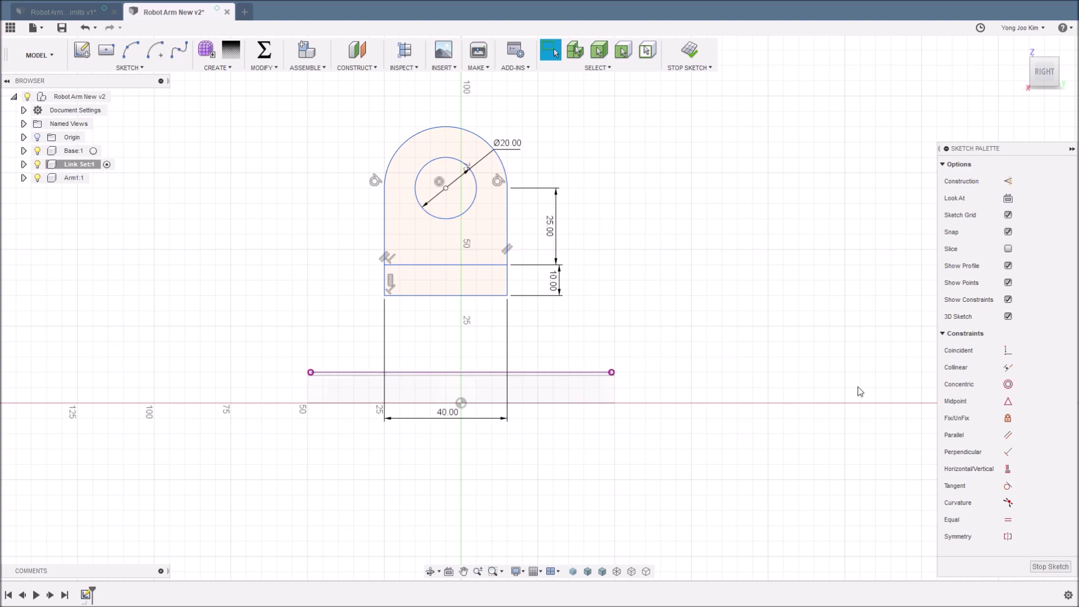
- Midpoint-constrain the profile's bottom edge to the projected line, then reveal Sketch1 under Link Set:1
click(1007, 403)
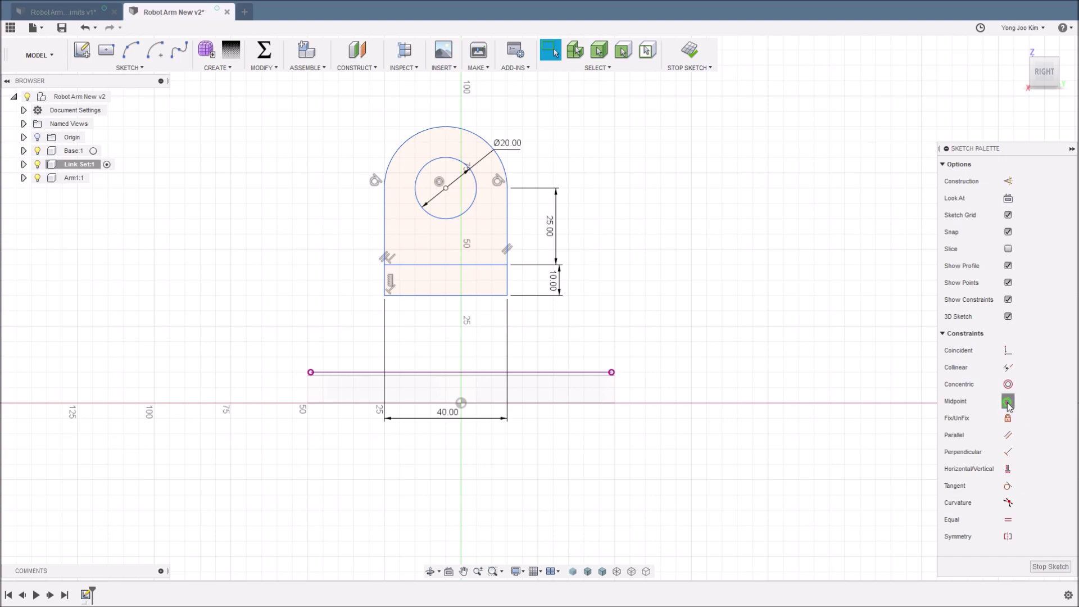
click(456, 294)
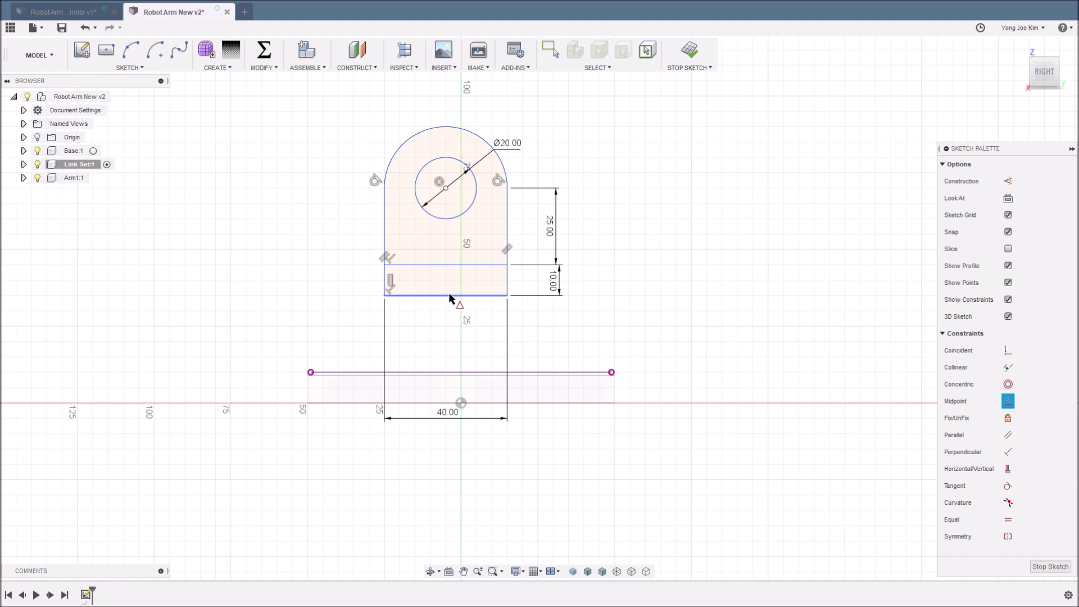
click(549, 372)
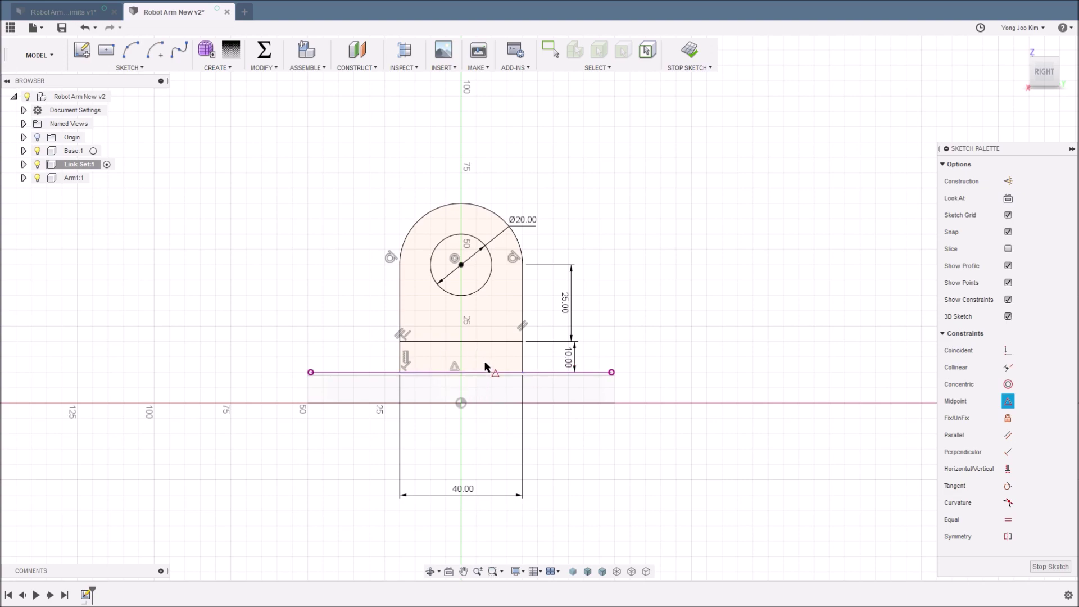
key(Escape)
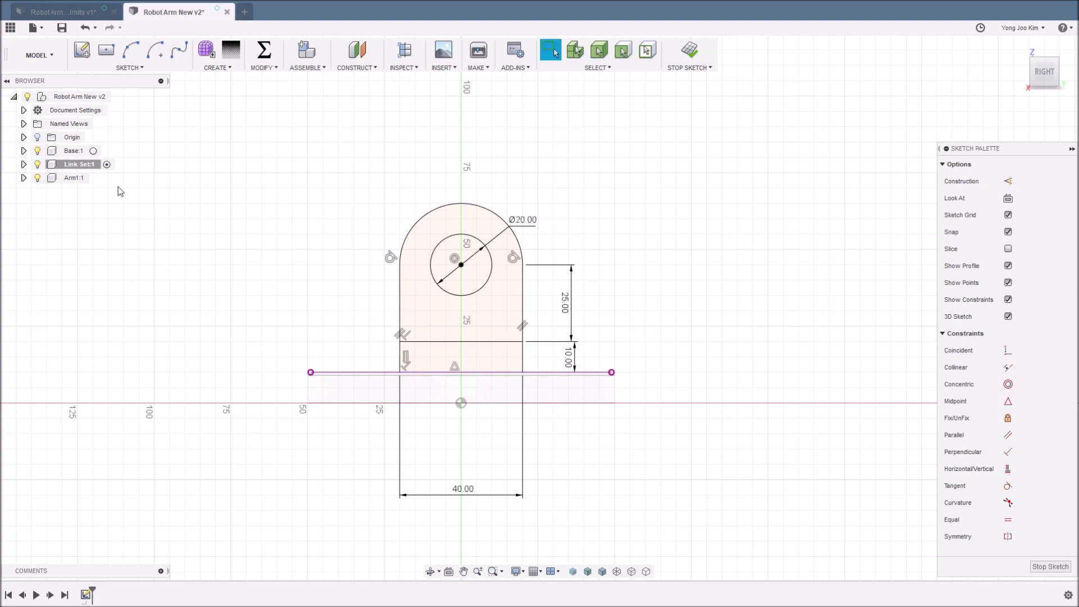
click(24, 165)
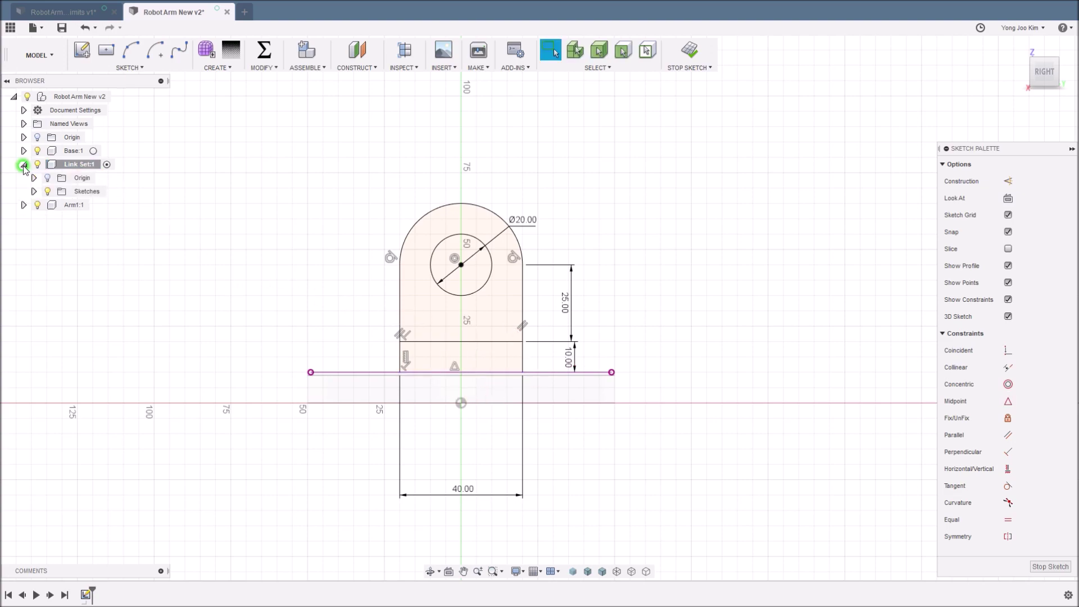
click(34, 192)
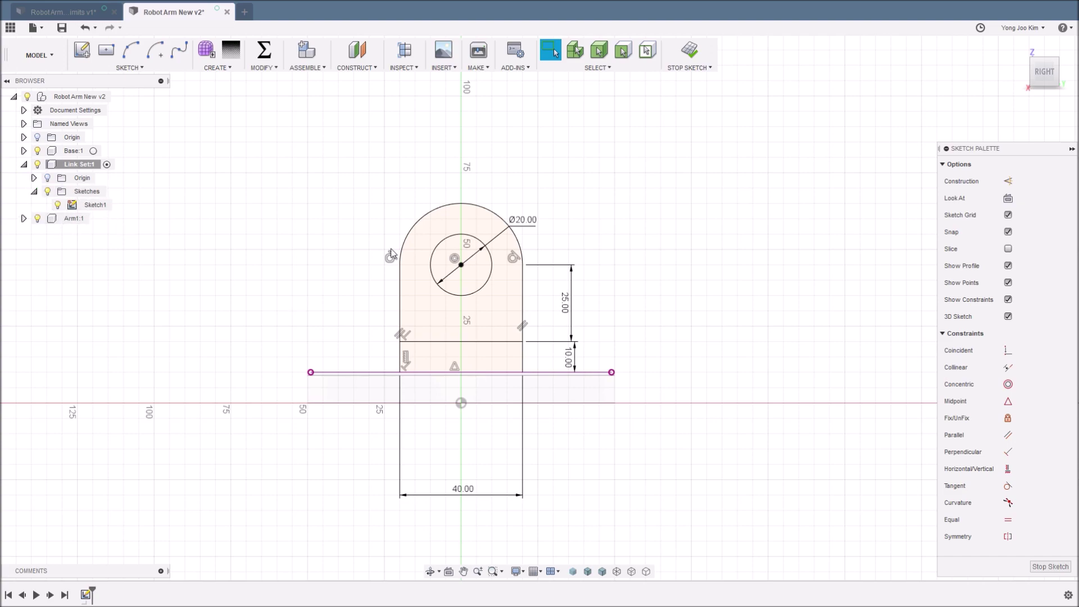
- Finish the sketch and extrude both profiles symmetrically to a 40 mm whole length
click(693, 52)
mouse_move(666, 159)
middle_down()
mouse_move(629, 236)
mouse_move(608, 219)
middle_up()
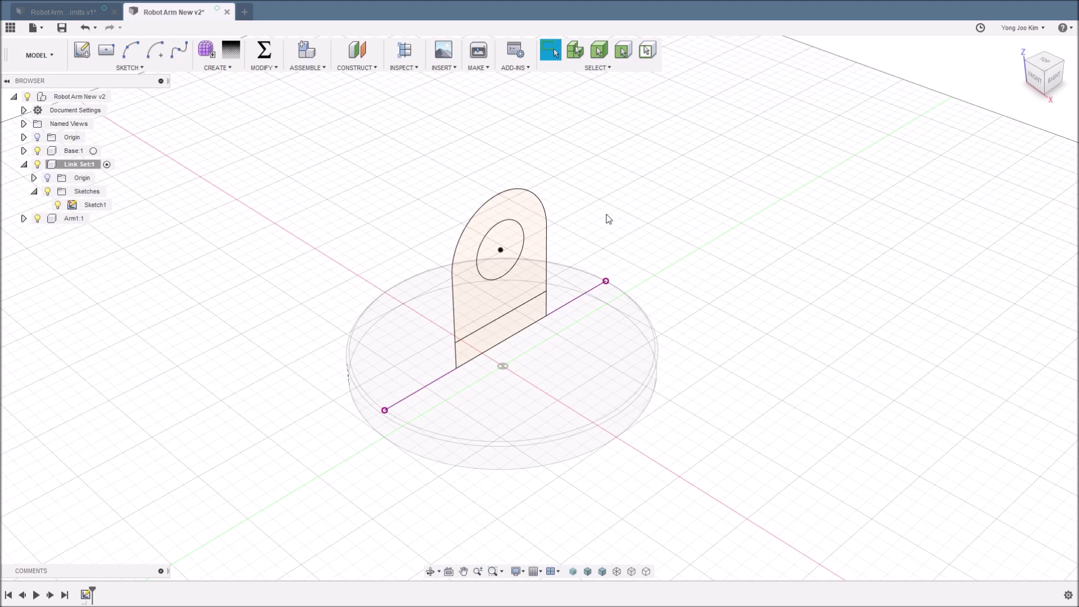
key(e)
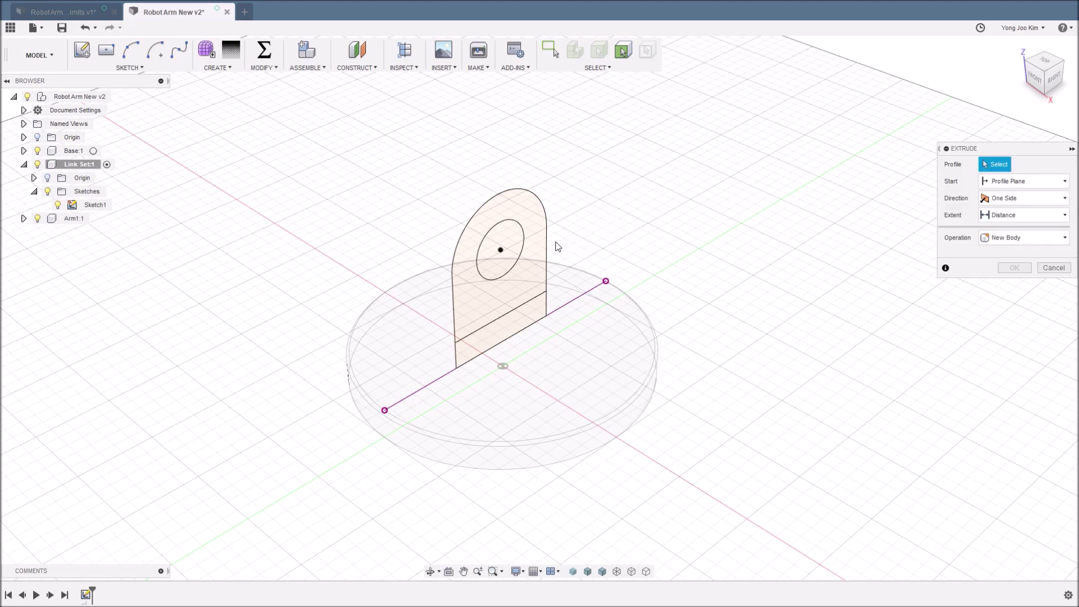
click(539, 261)
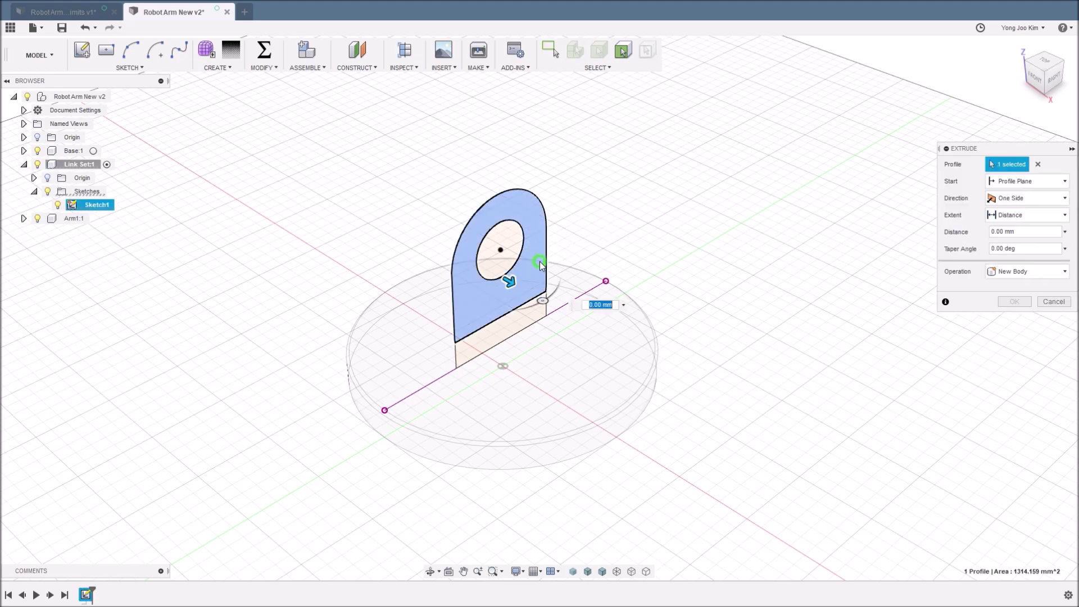
click(511, 332)
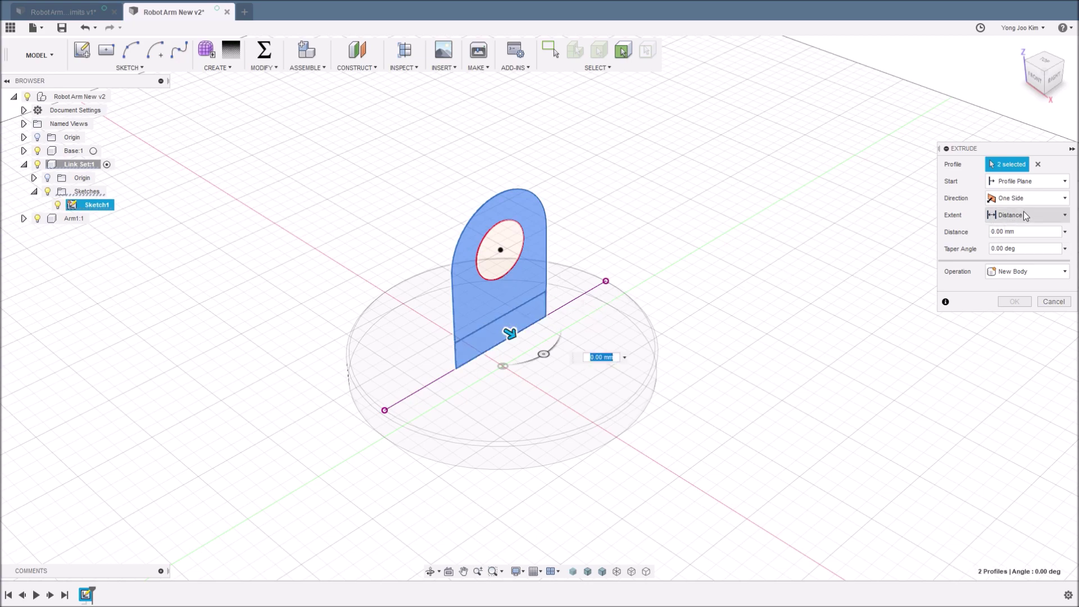
click(1033, 198)
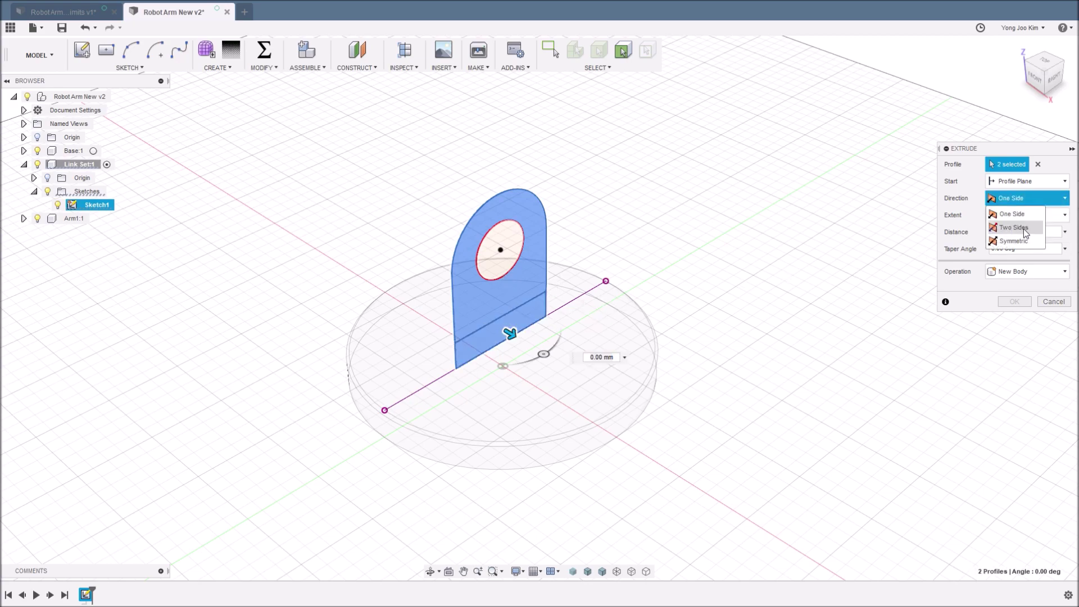
click(1017, 242)
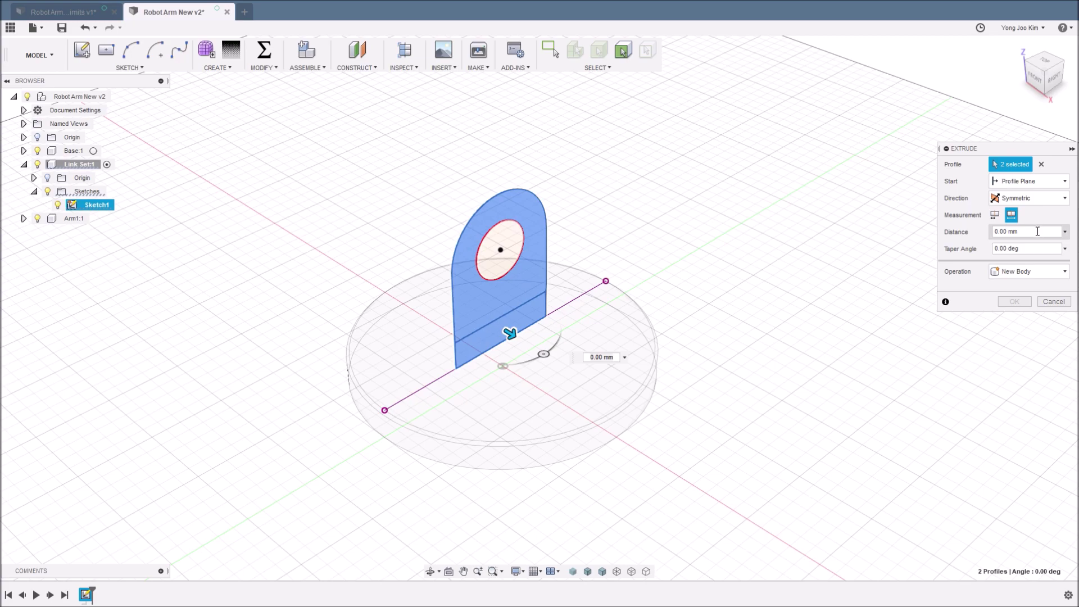
drag(1012, 231, 957, 233)
text(40)
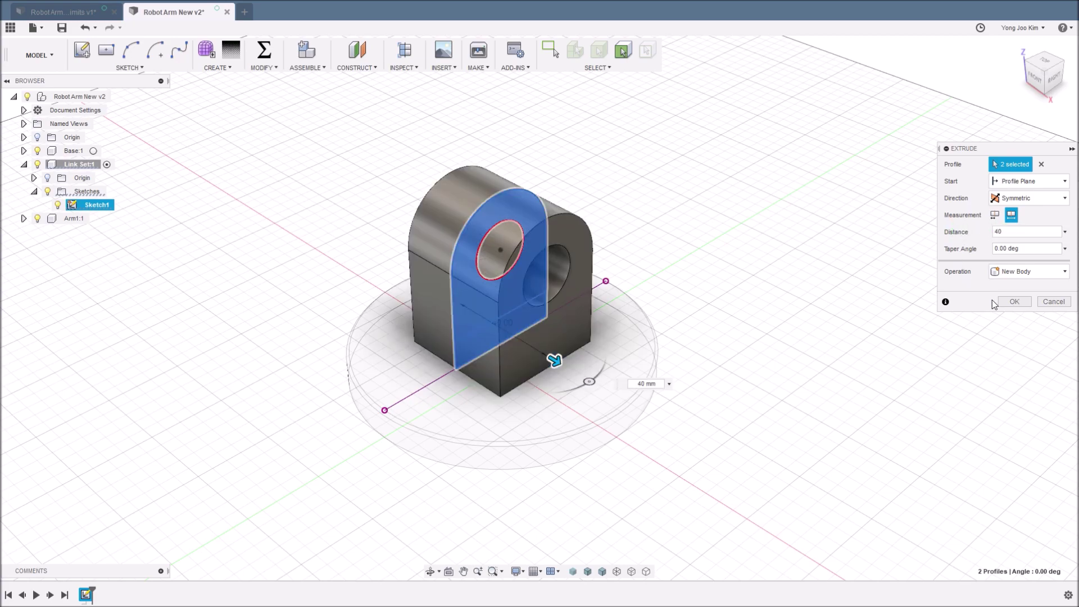
click(1014, 301)
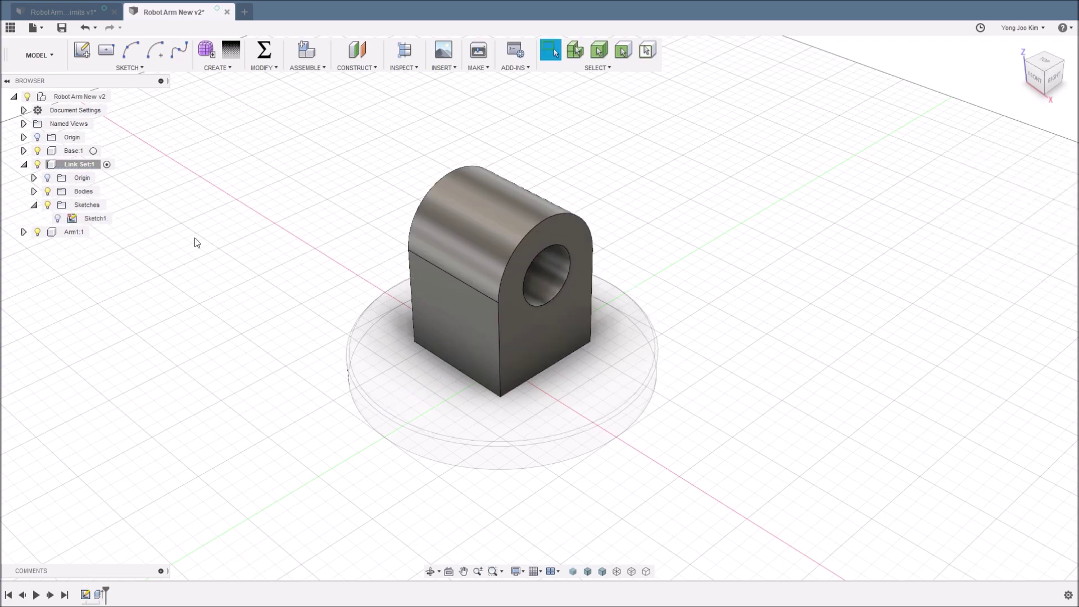
- Show Sketch1 and cut the upper profile symmetrically, 20 mm whole length, through the block
click(58, 218)
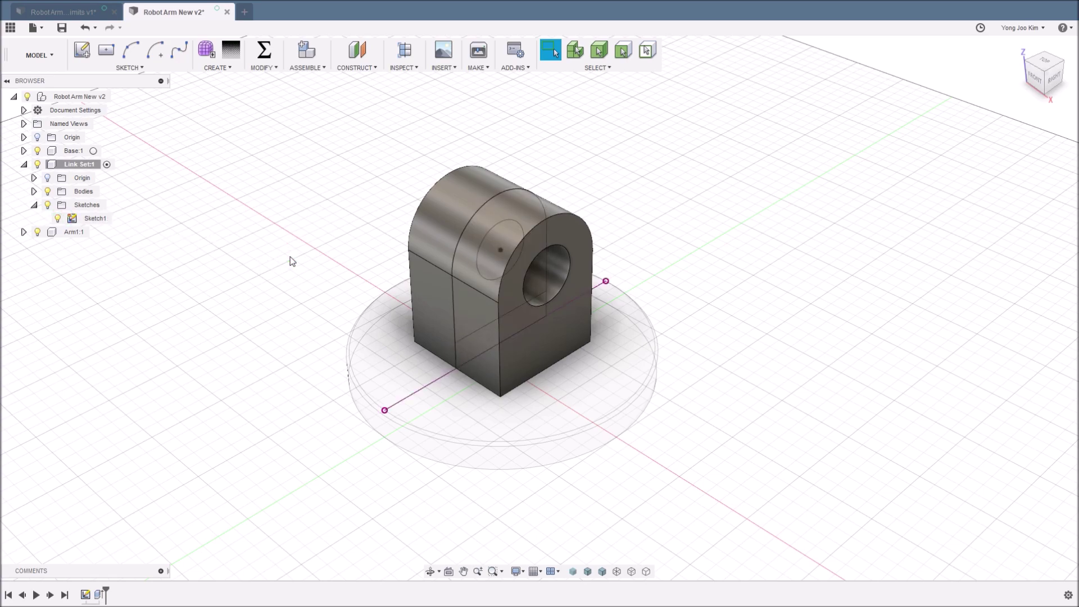
key(e)
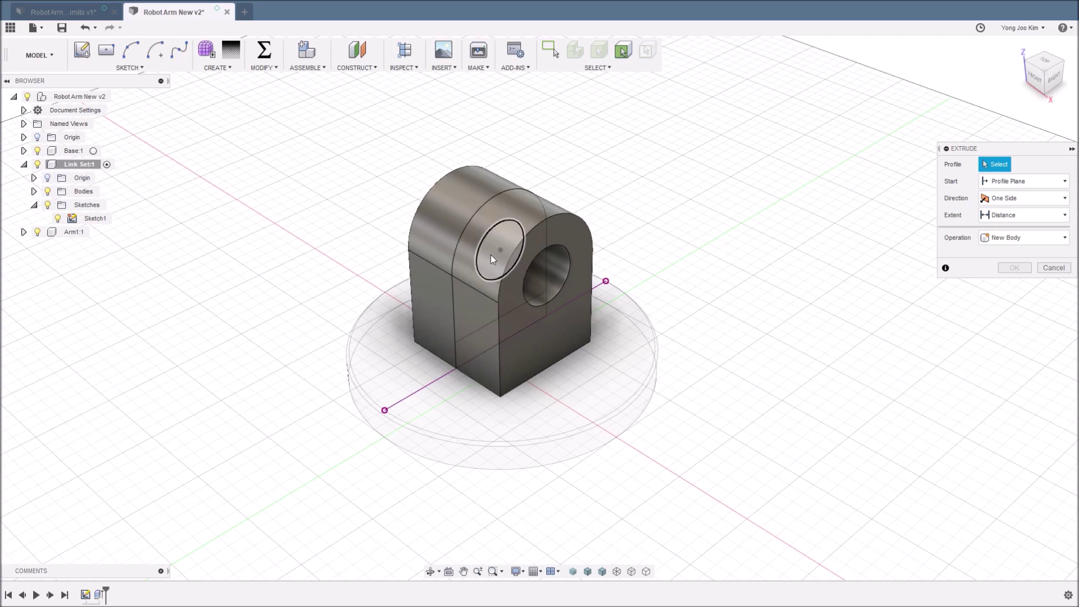
click(497, 215)
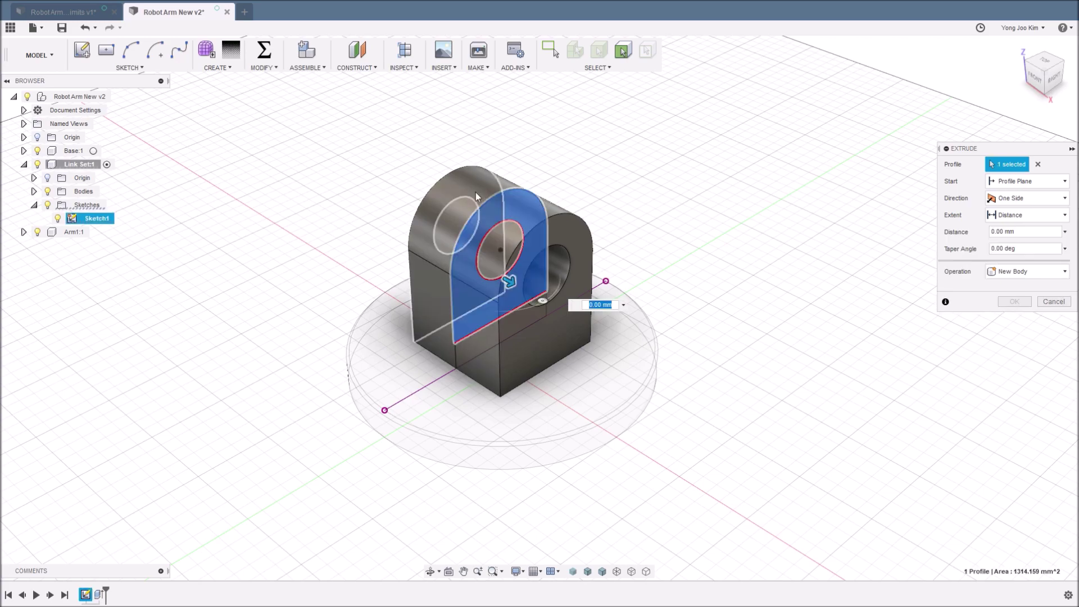
click(1065, 198)
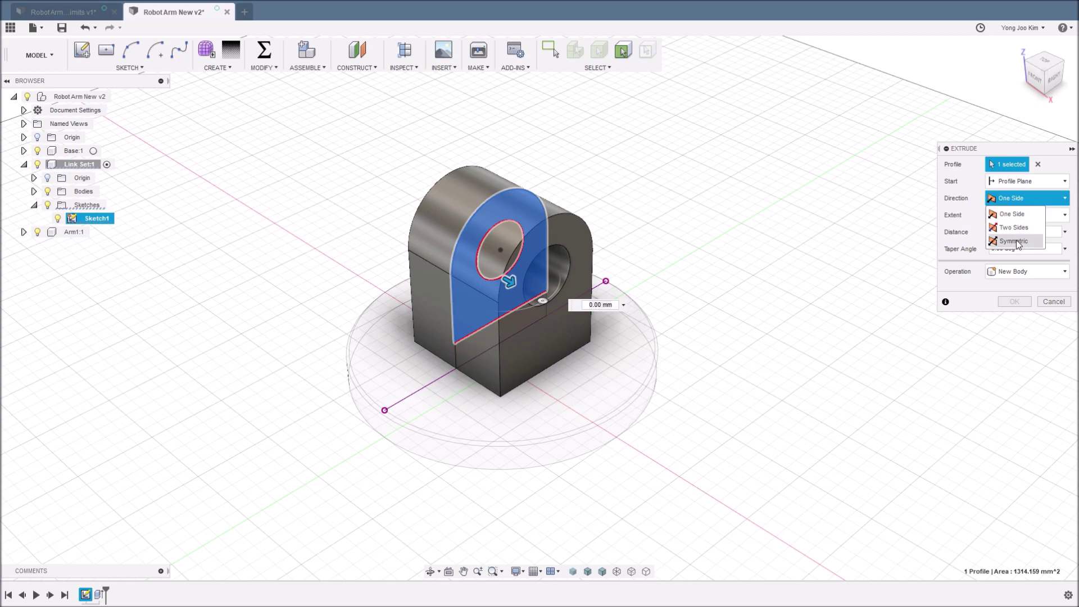
click(1017, 242)
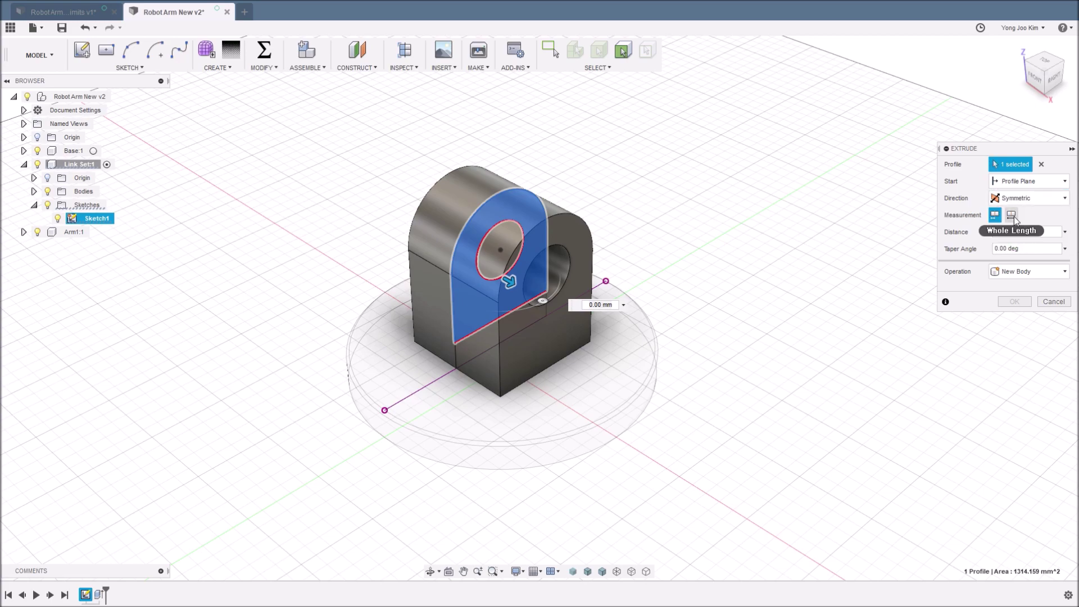
click(1011, 214)
drag(1028, 229, 944, 227)
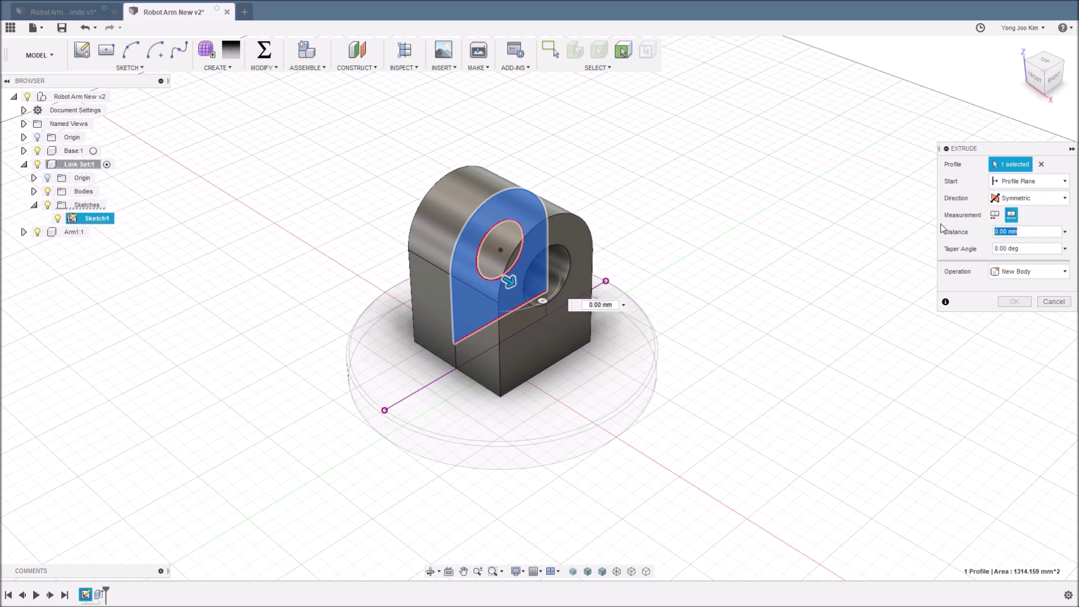
text(20)
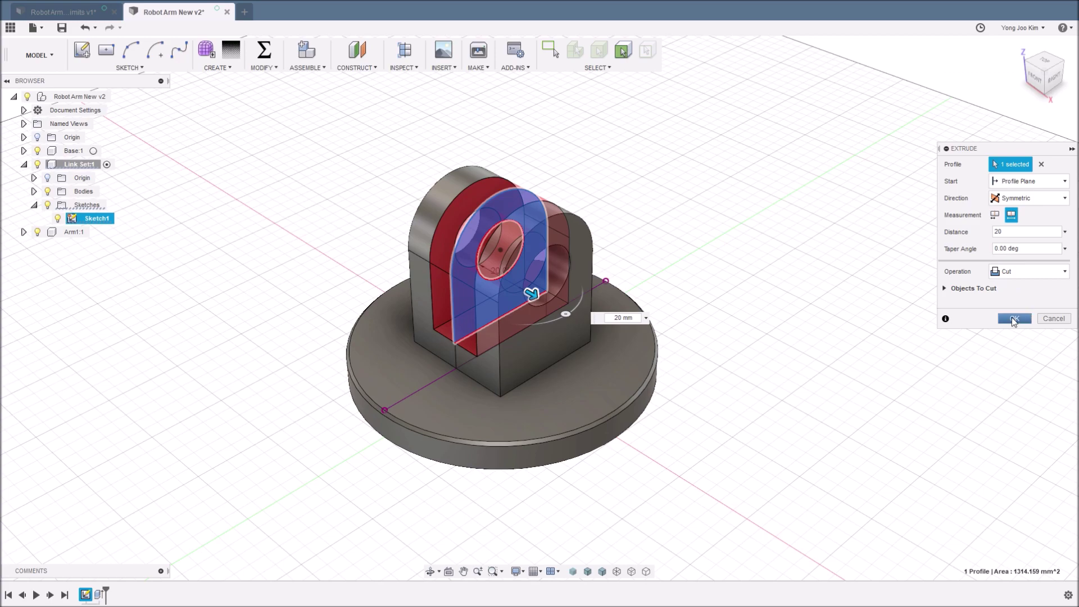
click(1013, 319)
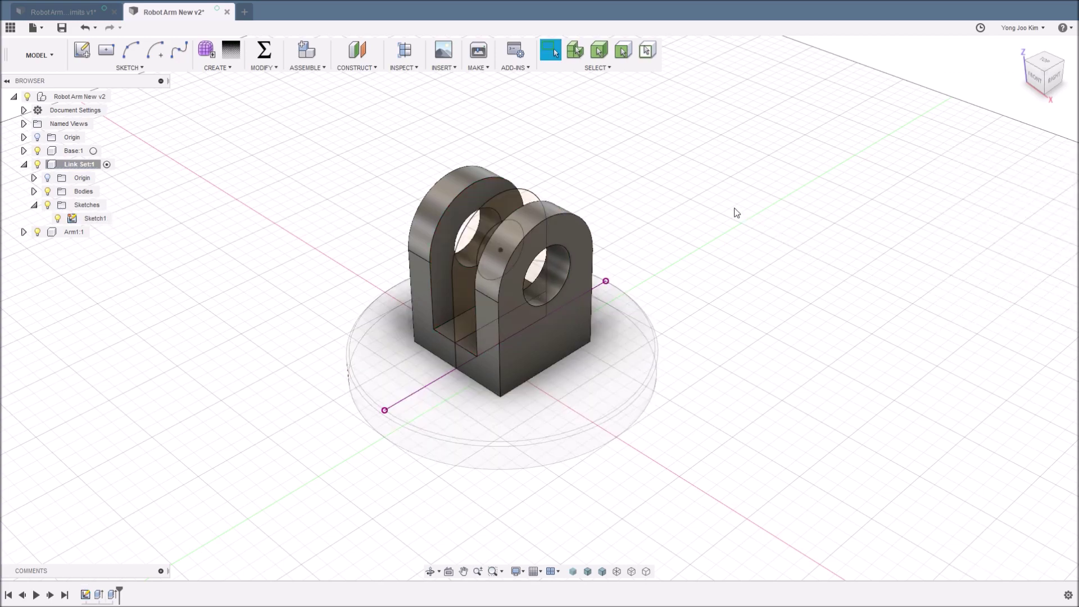
- Orbit the part and expand the Bodies folder inside Link Set
key(F4)
mouse_move(631, 208)
mouse_down()
mouse_move(635, 219)
mouse_move(635, 204)
mouse_up()
key(Escape)
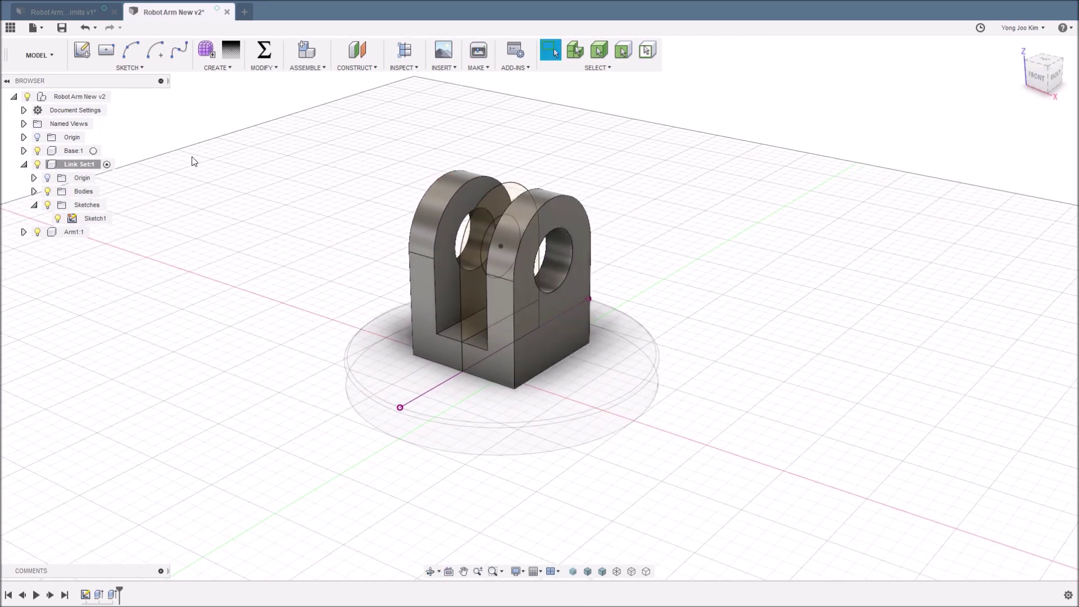
click(33, 191)
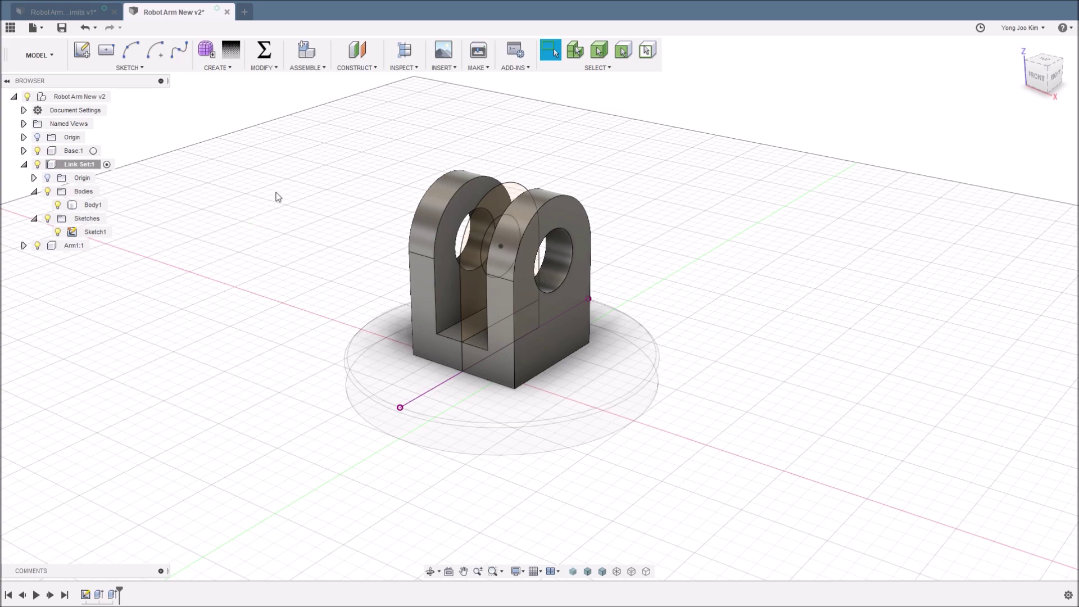
- Fillet the two inner bottom edges of the slot with a 5 mm radius
key(f)
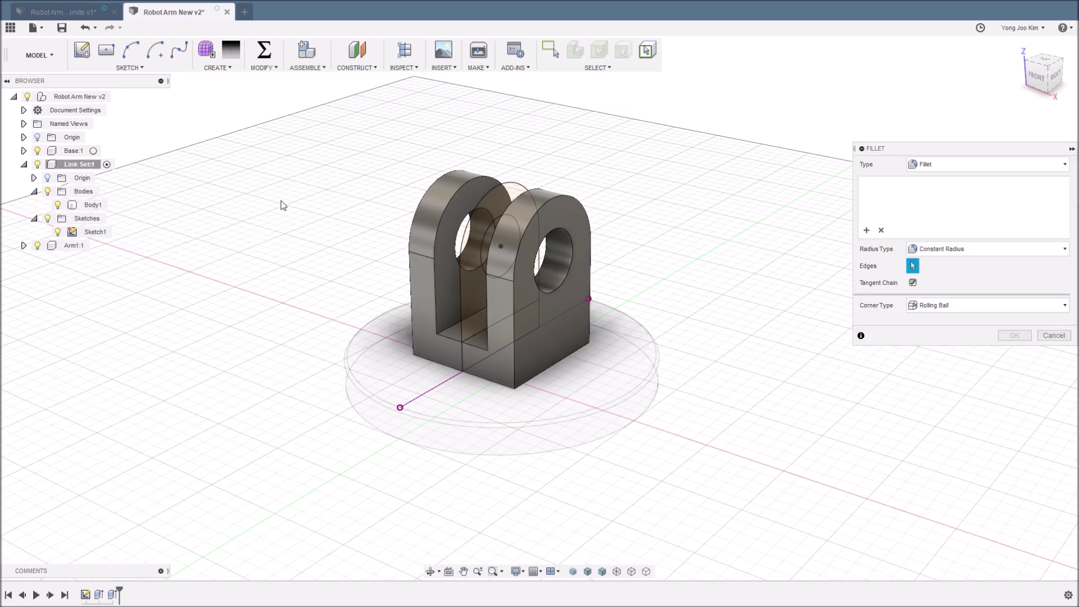
click(445, 327)
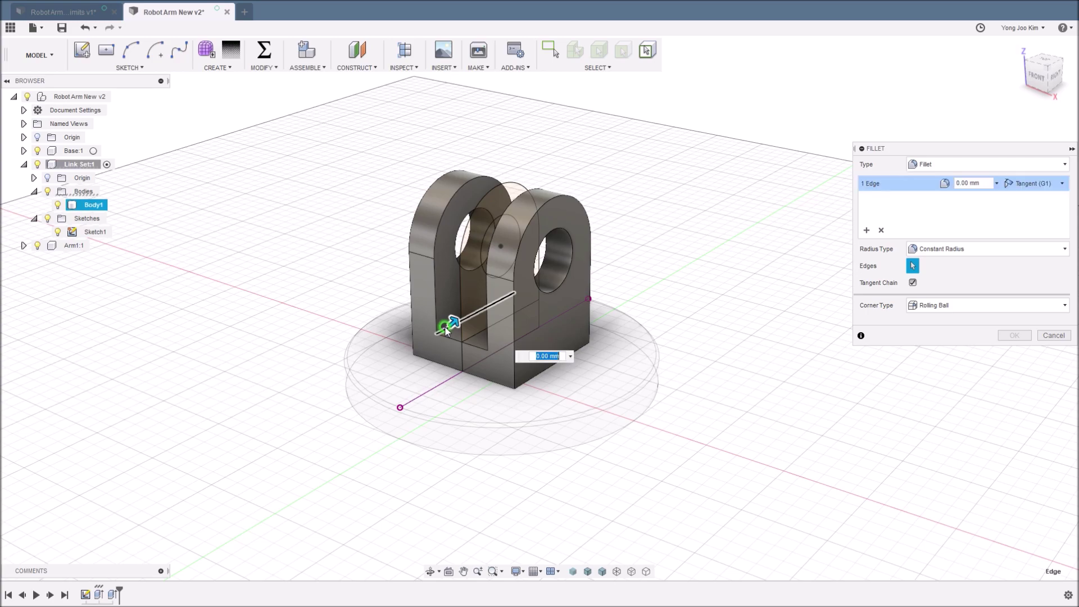
click(497, 349)
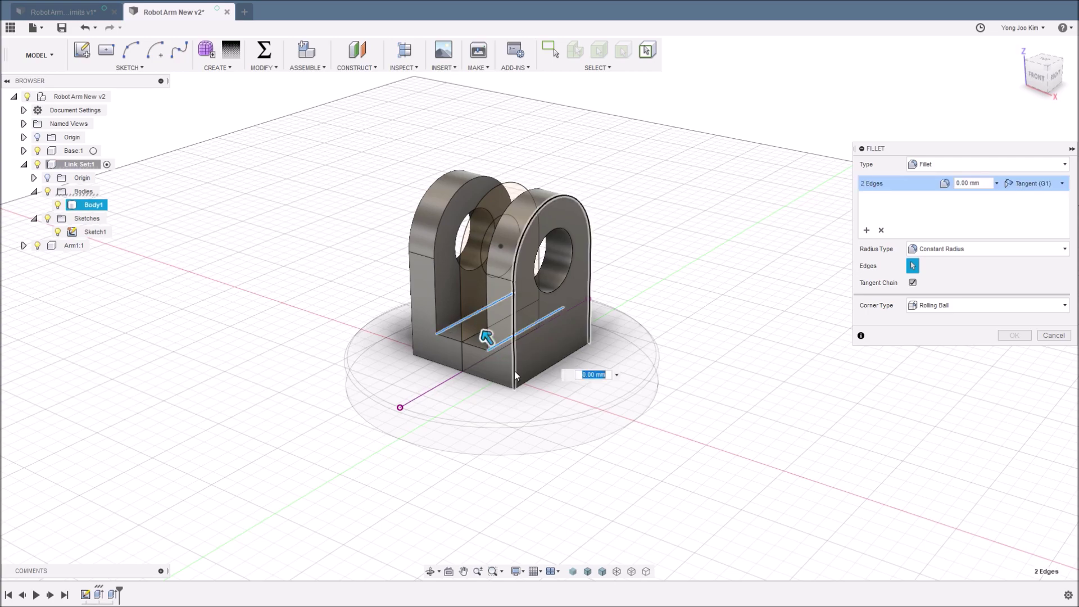
text(5)
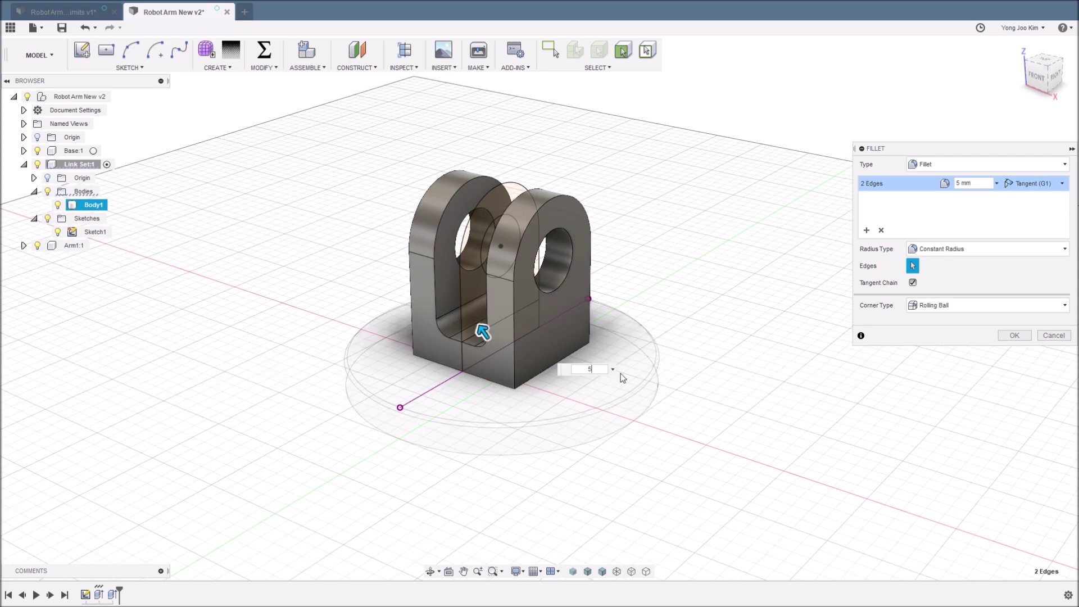
shift+middle_drag(508, 369, 458, 308)
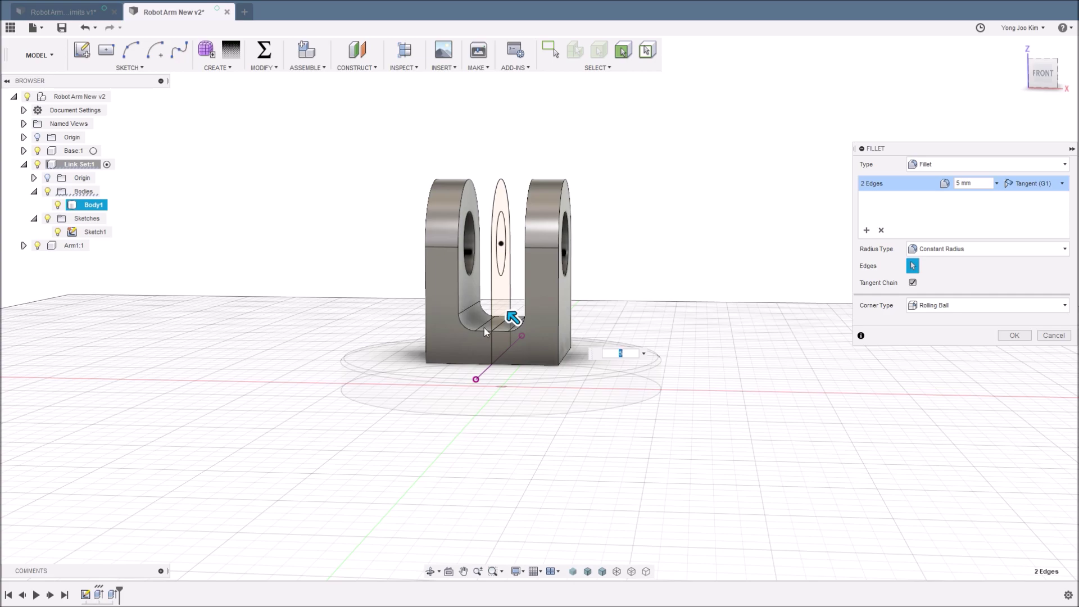
shift+middle_drag(524, 353, 466, 317)
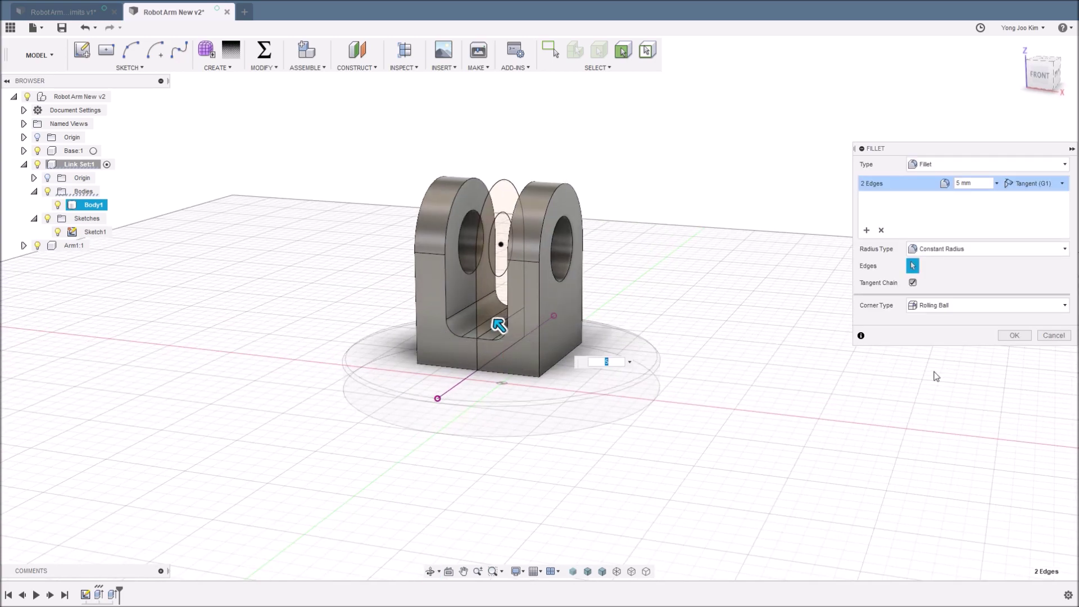
click(1011, 336)
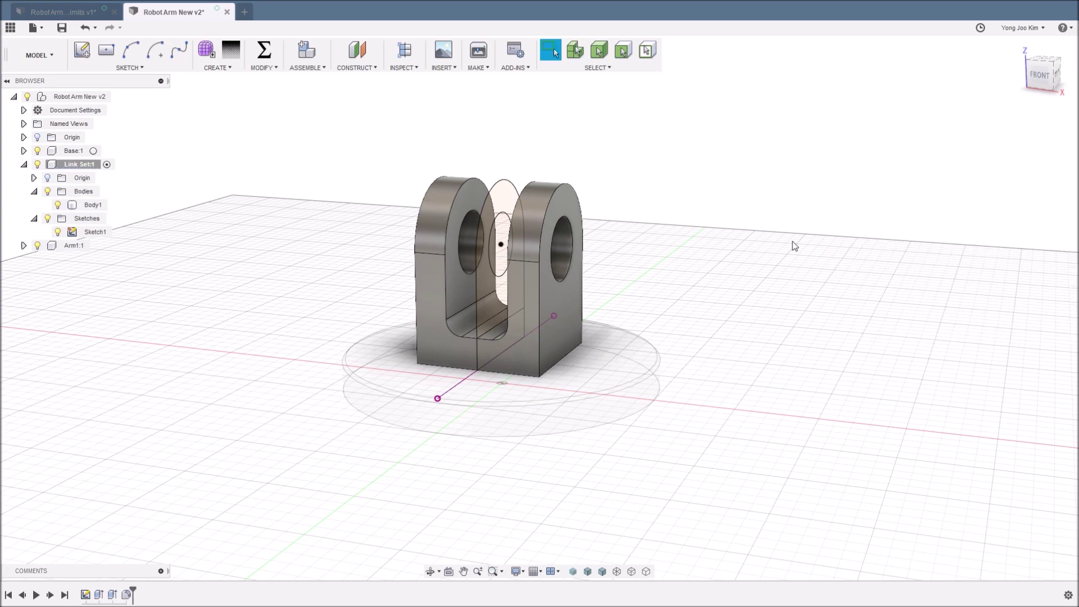
- Hide Sketch1 and chamfer the window-selected lug and base edges by 1 mm
click(58, 232)
shift+middle_drag(330, 262, 344, 242)
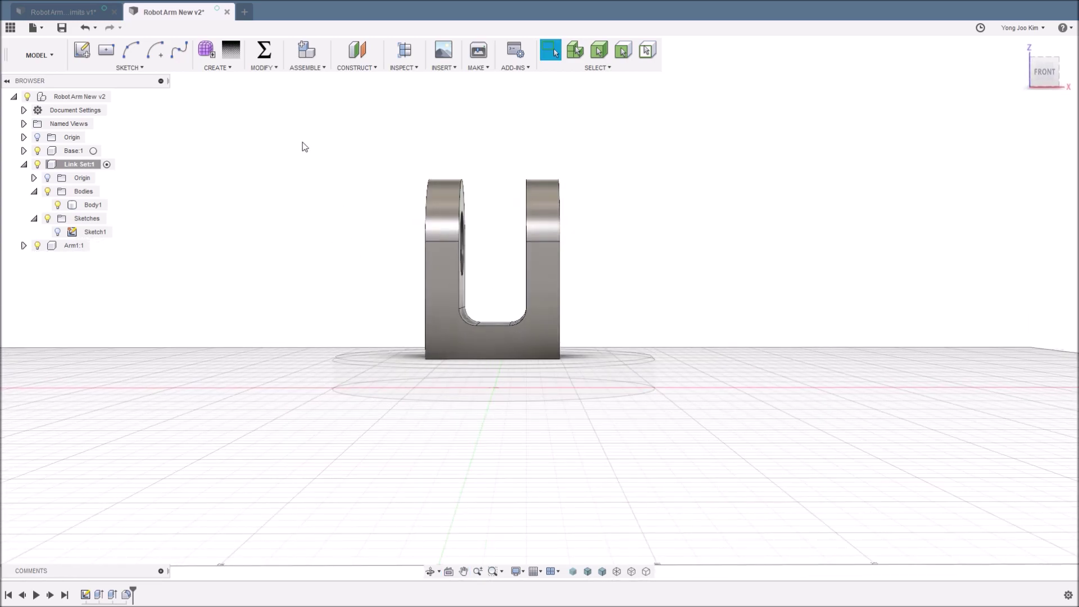
click(264, 67)
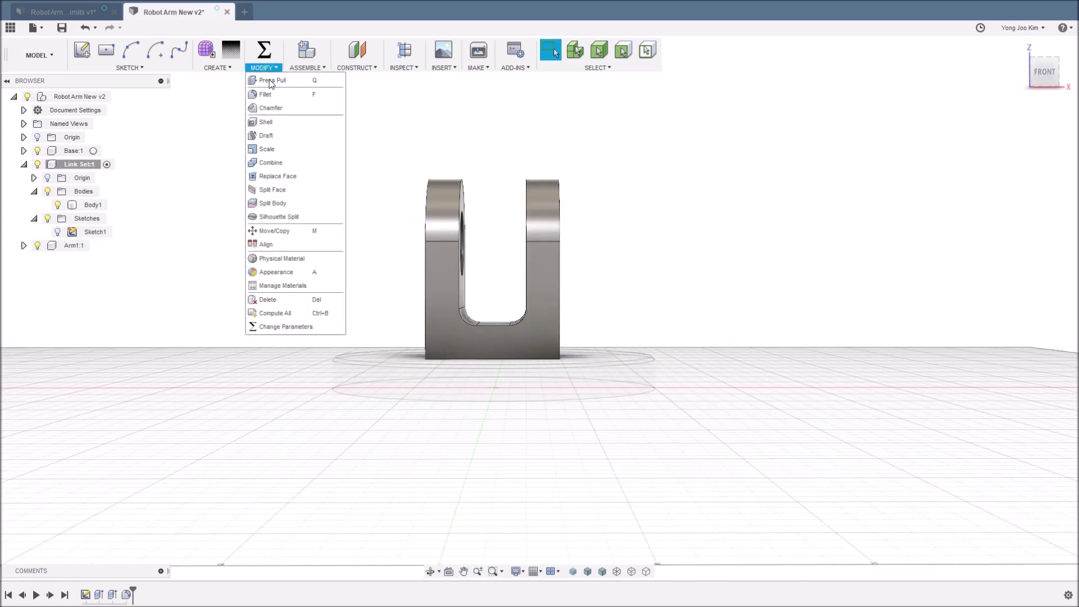
click(271, 107)
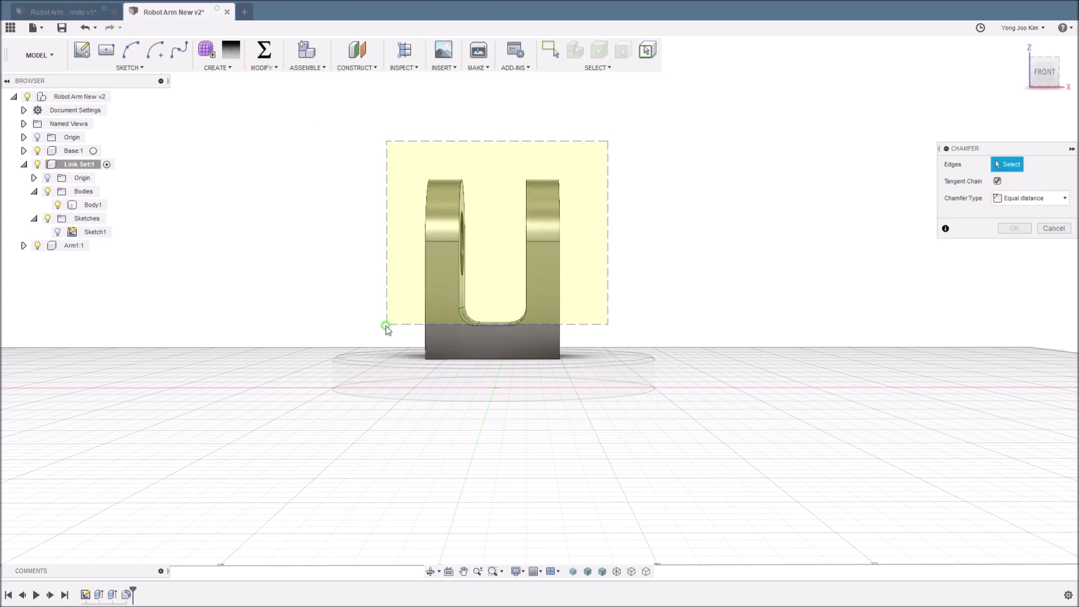
drag(543, 308, 378, 335)
mouse_move(659, 322)
shift+middle_down()
mouse_move(681, 307)
mouse_move(645, 313)
shift+middle_up()
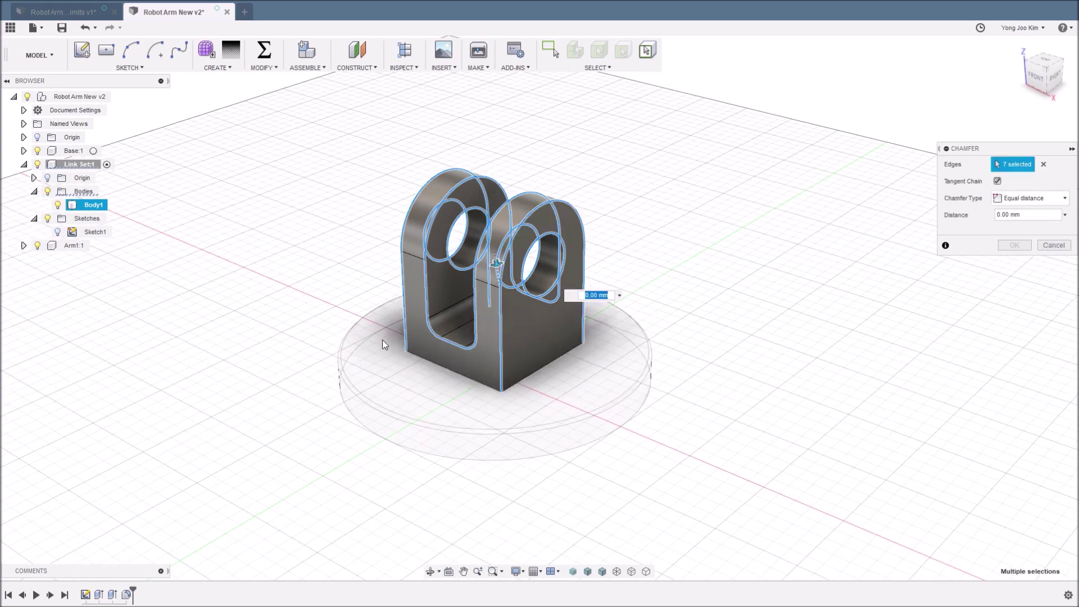
shift+middle_drag(727, 316, 718, 309)
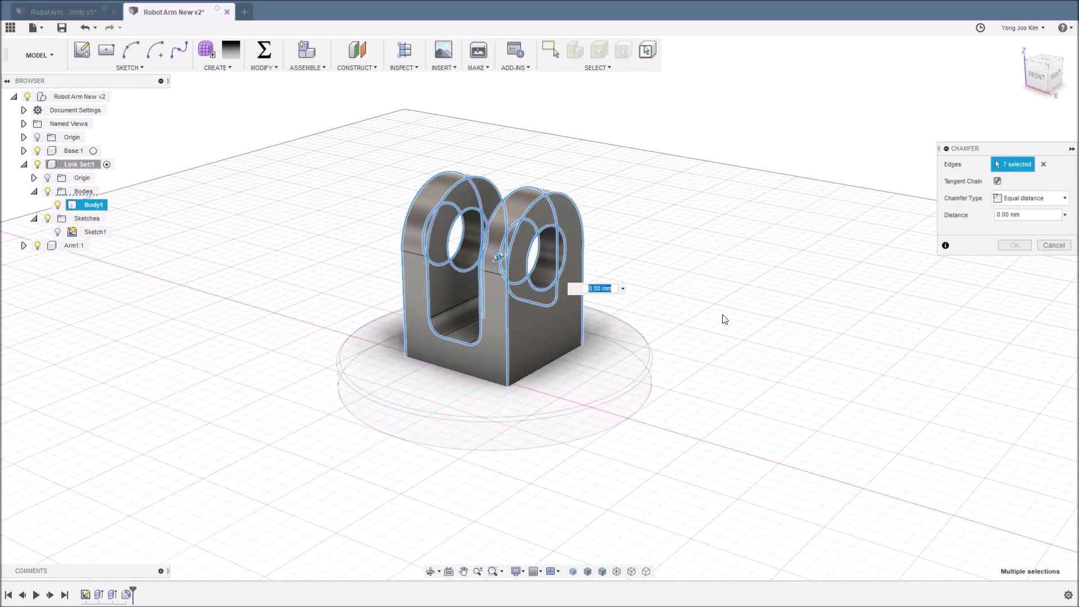
text(1)
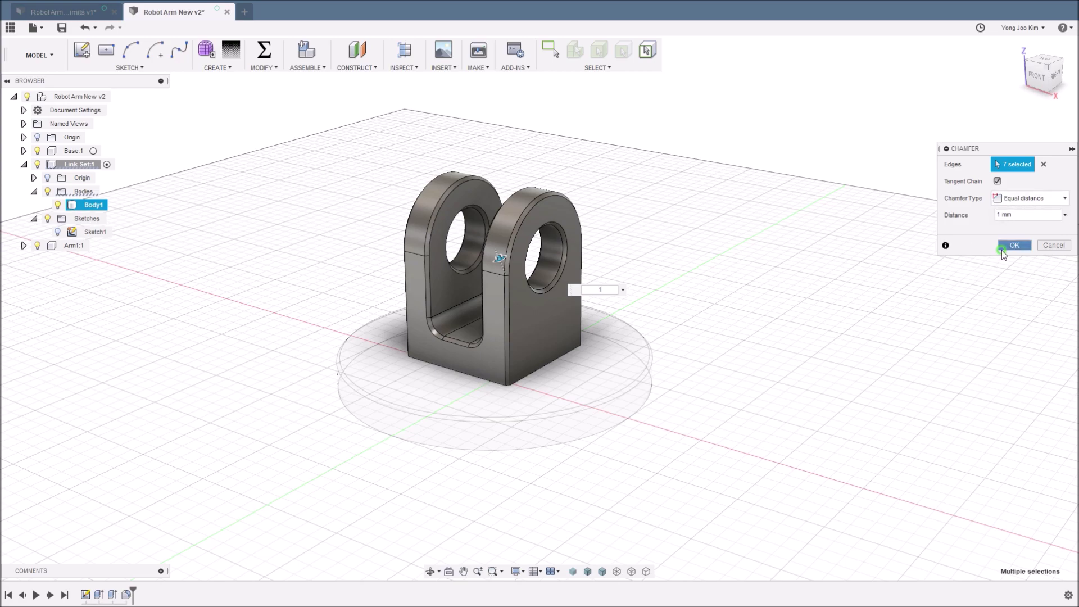
click(1005, 247)
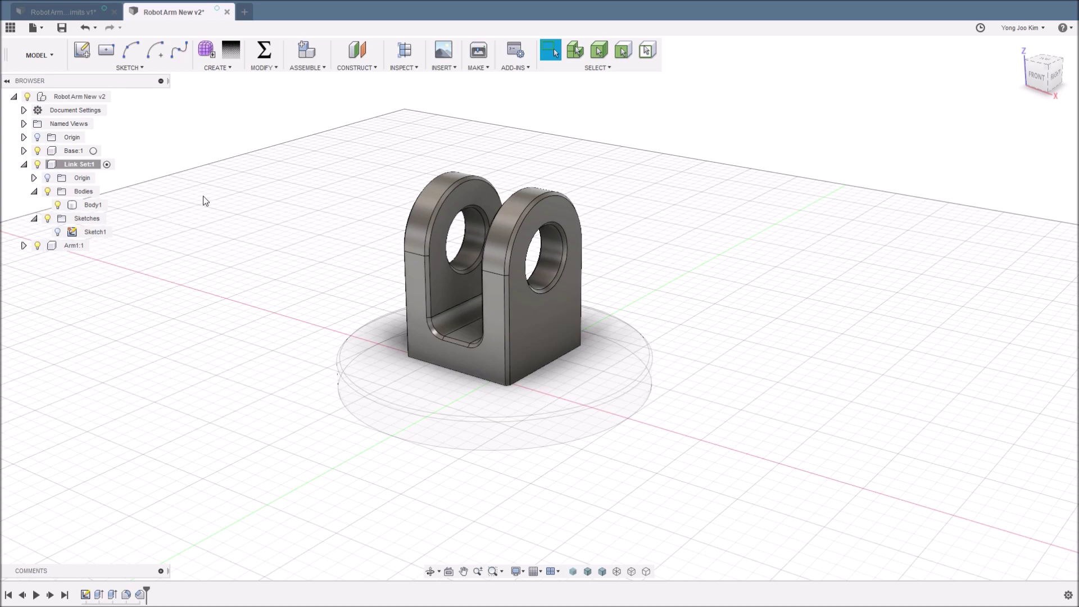
- Rename Body1 to 'Link F', then glance at the Joint Limits document and come back
double_click(93, 205)
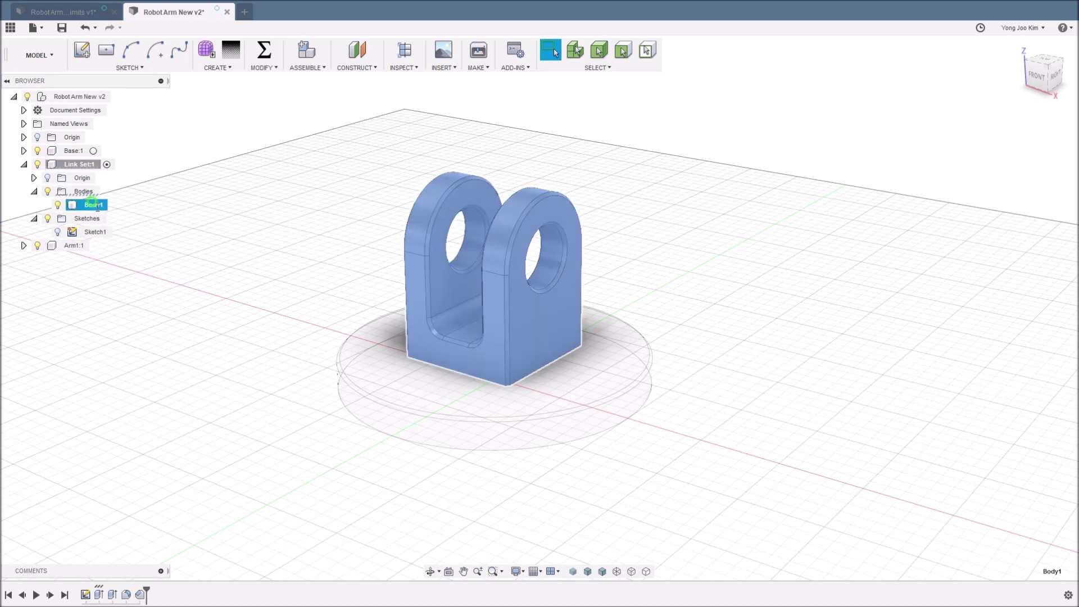
text(Link F)
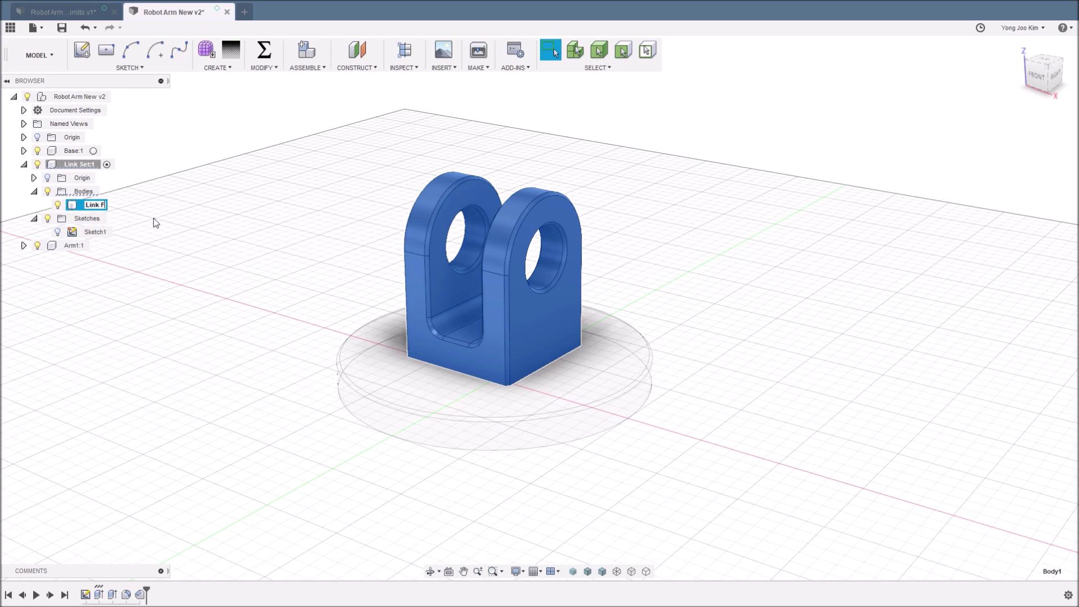
key(Return)
click(342, 267)
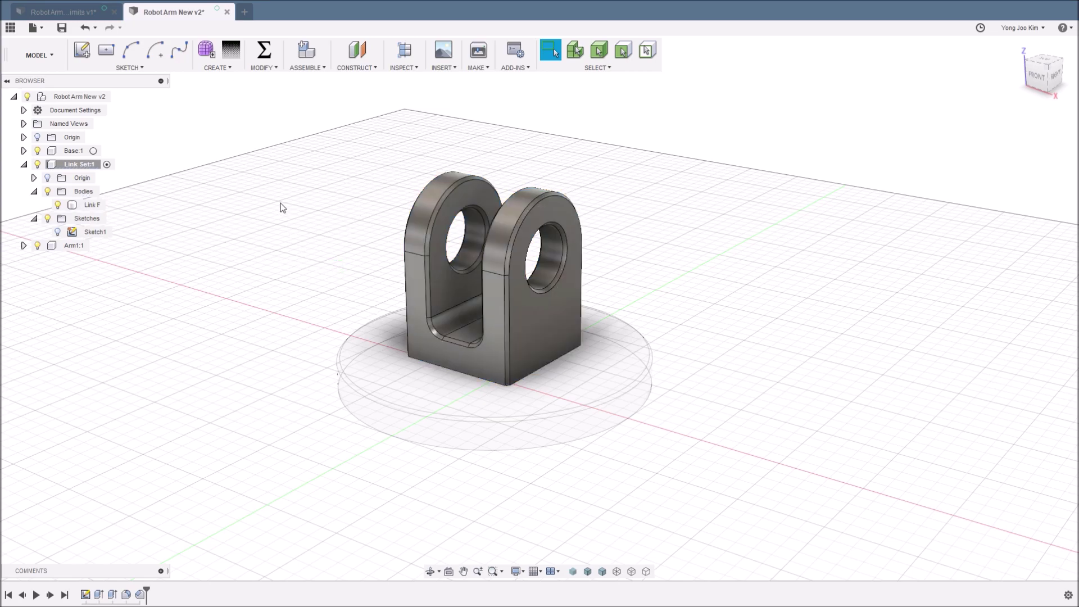
click(89, 12)
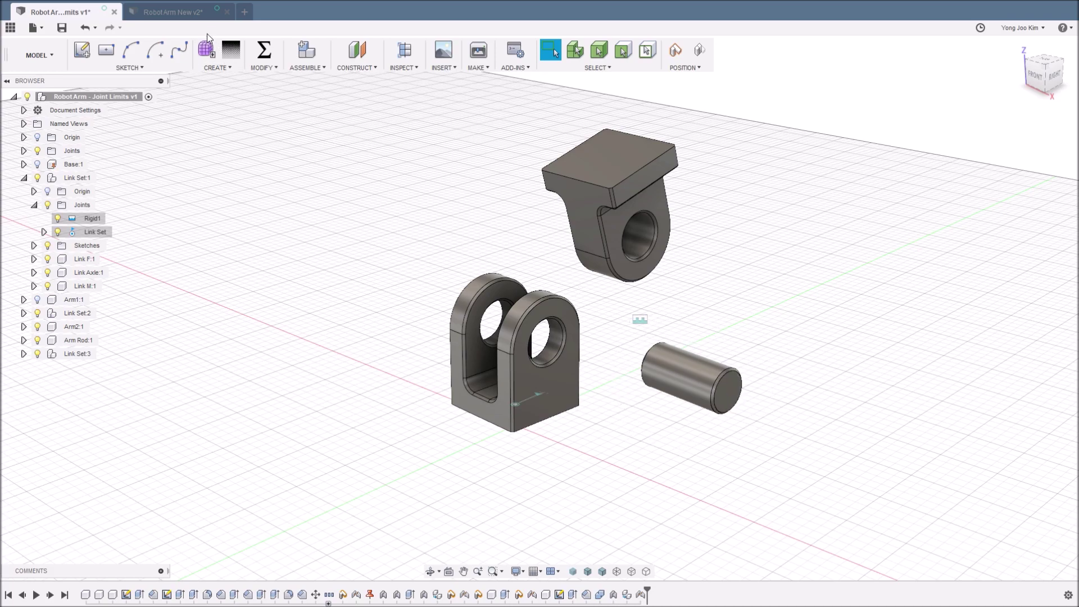
click(194, 15)
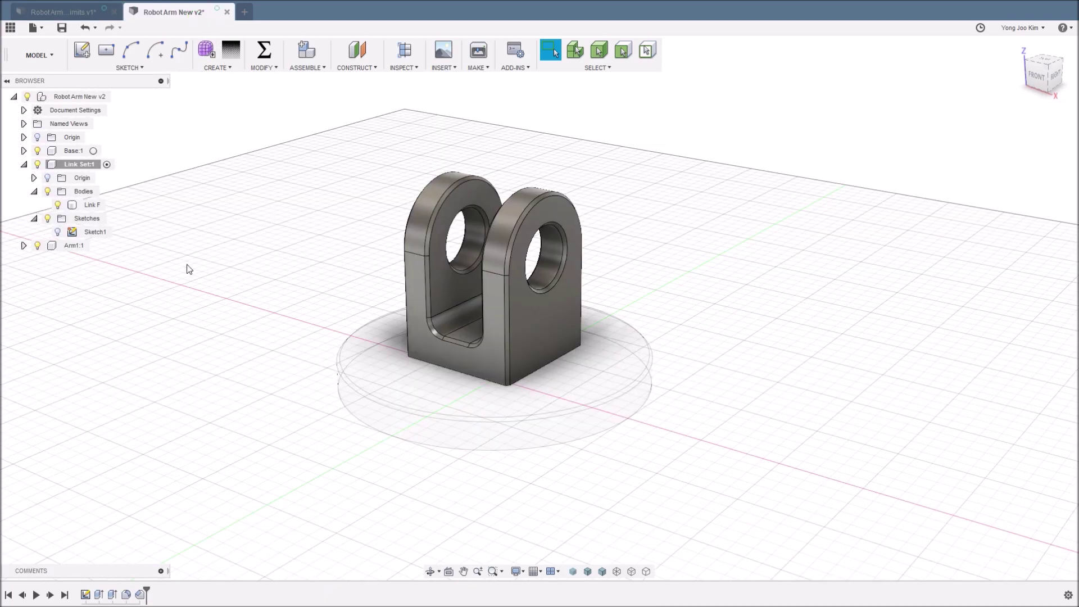
- Show Sketch1 and extrude the circle profile symmetrically to 40 mm as a new body
click(57, 231)
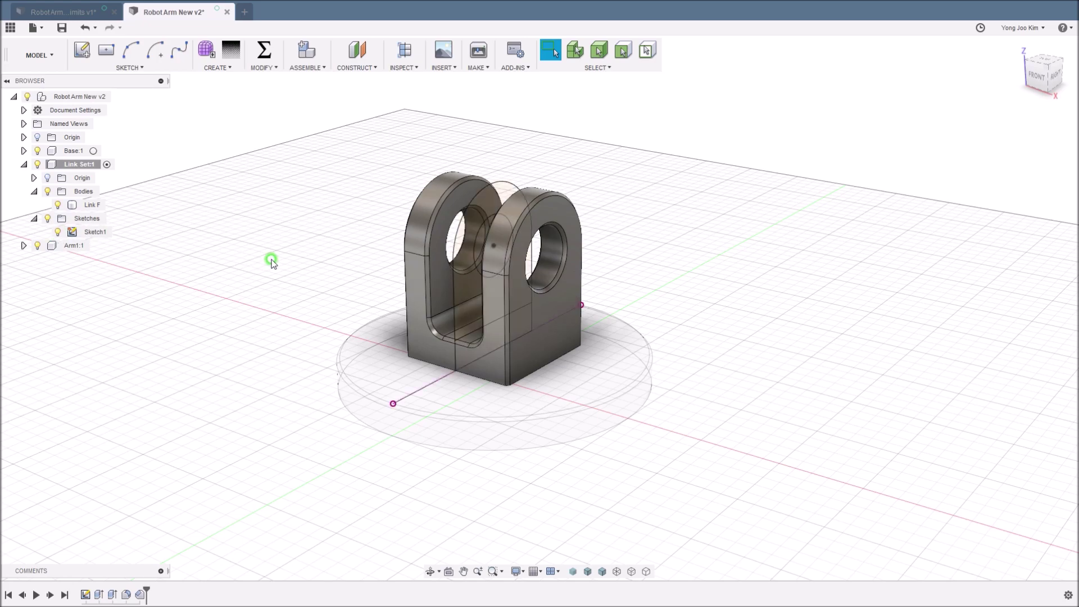
key(e)
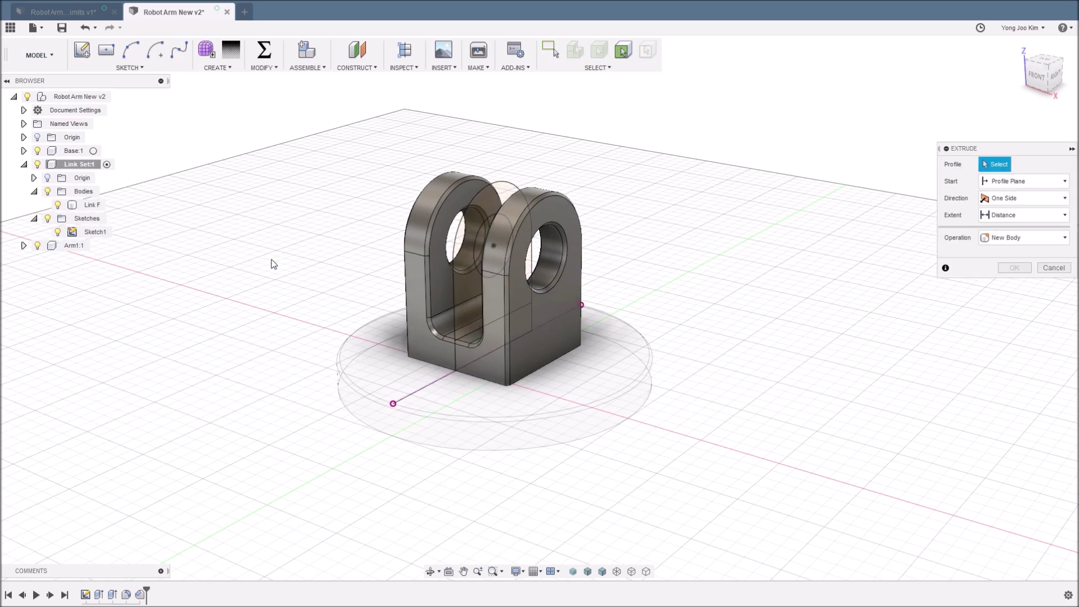
click(480, 259)
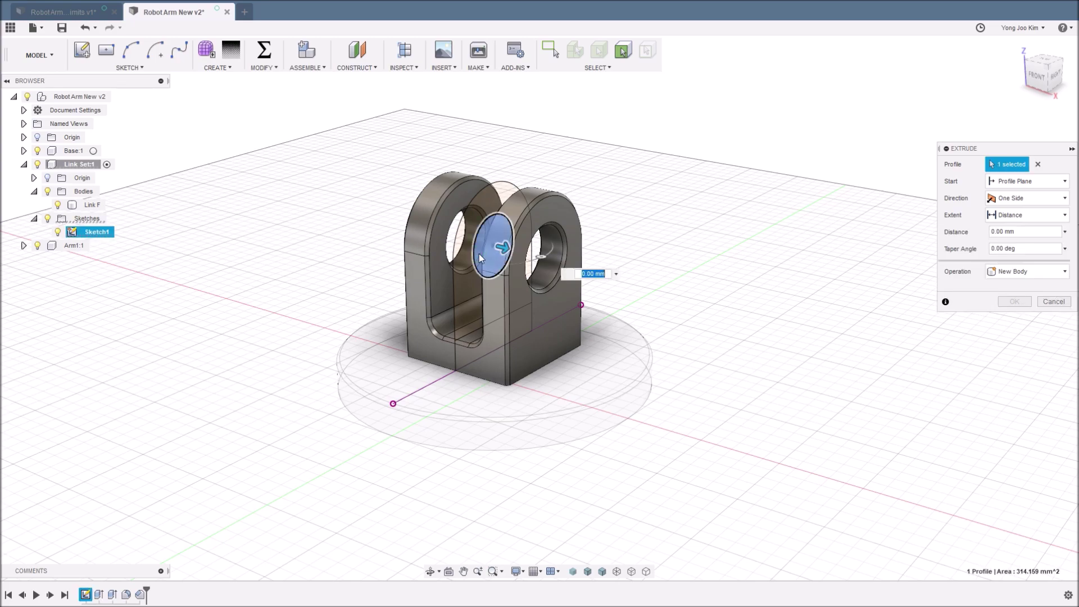
click(1024, 199)
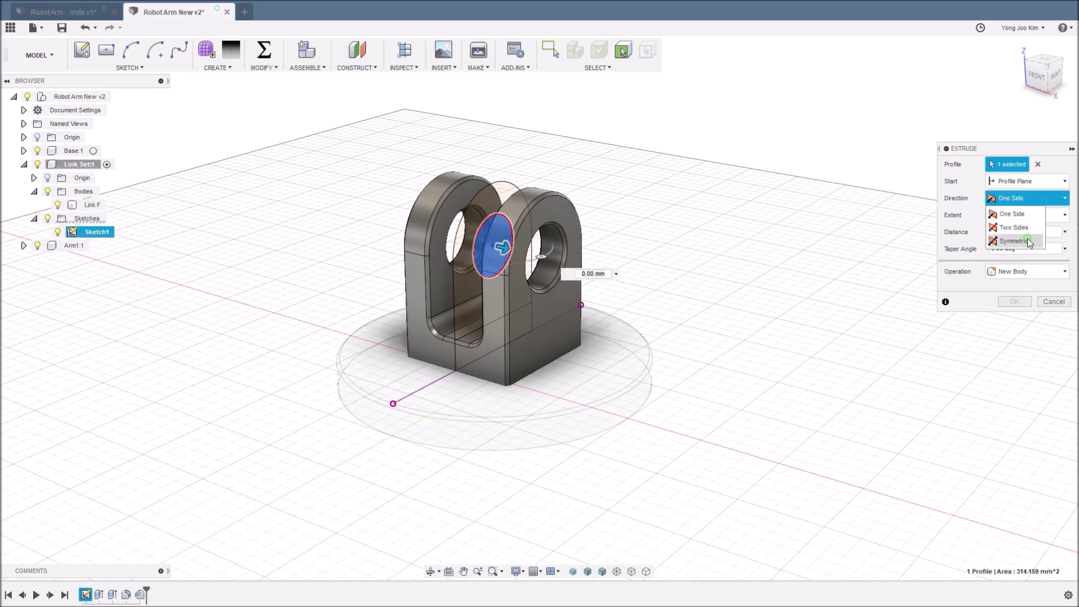
click(1029, 241)
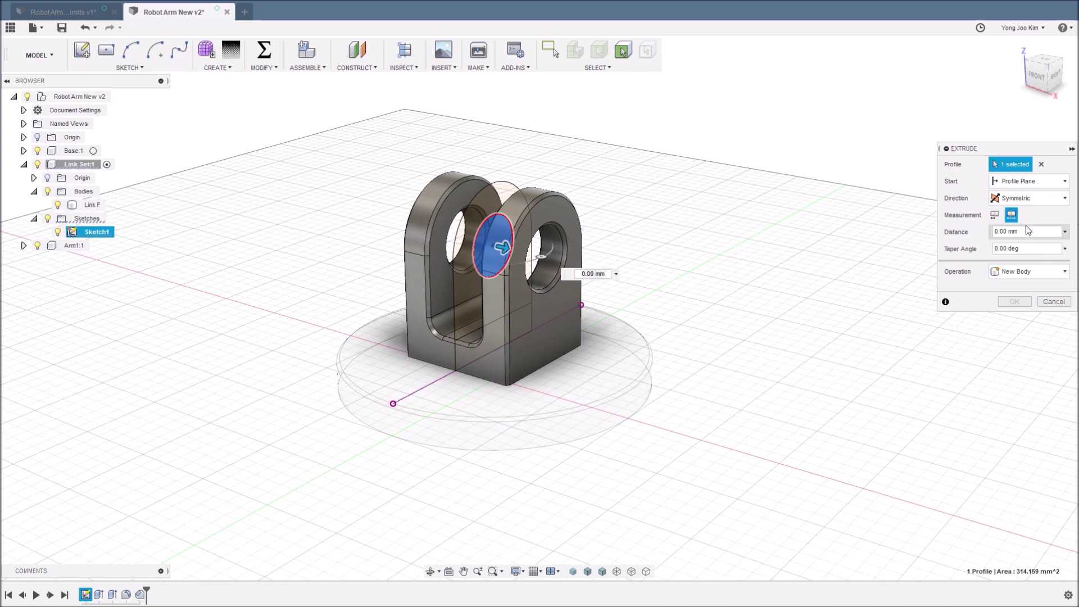
click(1026, 231)
text(40)
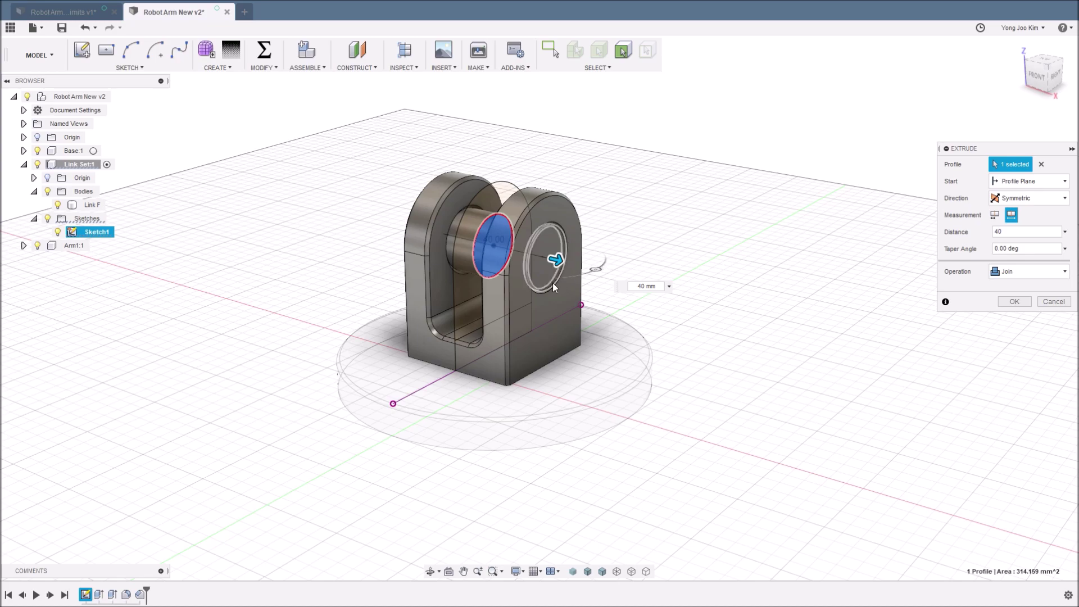
mouse_move(627, 366)
shift+middle_down()
mouse_move(749, 342)
mouse_move(660, 364)
shift+middle_up()
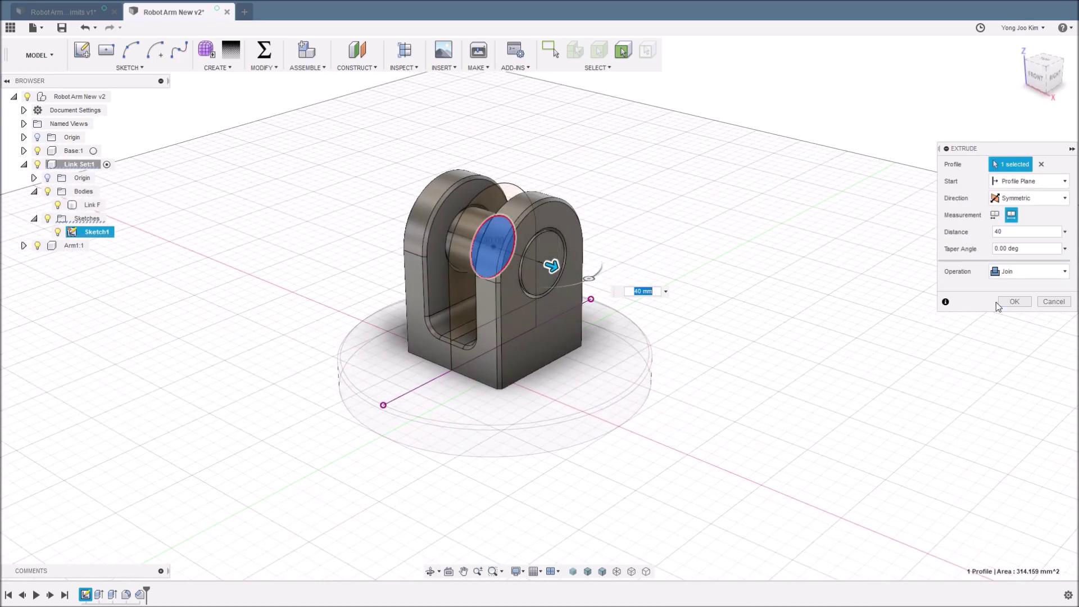
click(1056, 275)
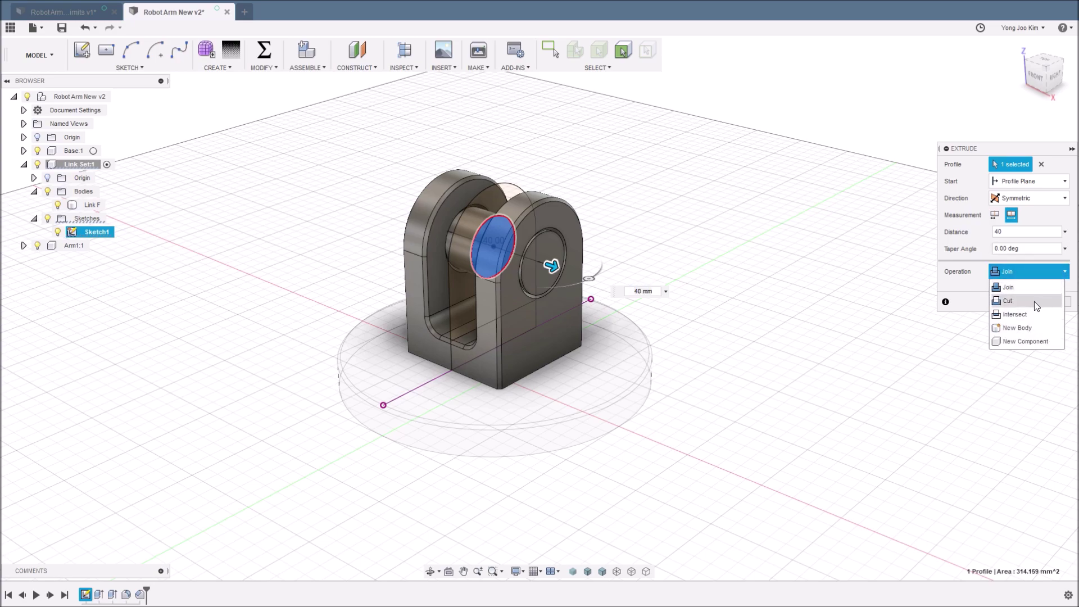
click(1036, 329)
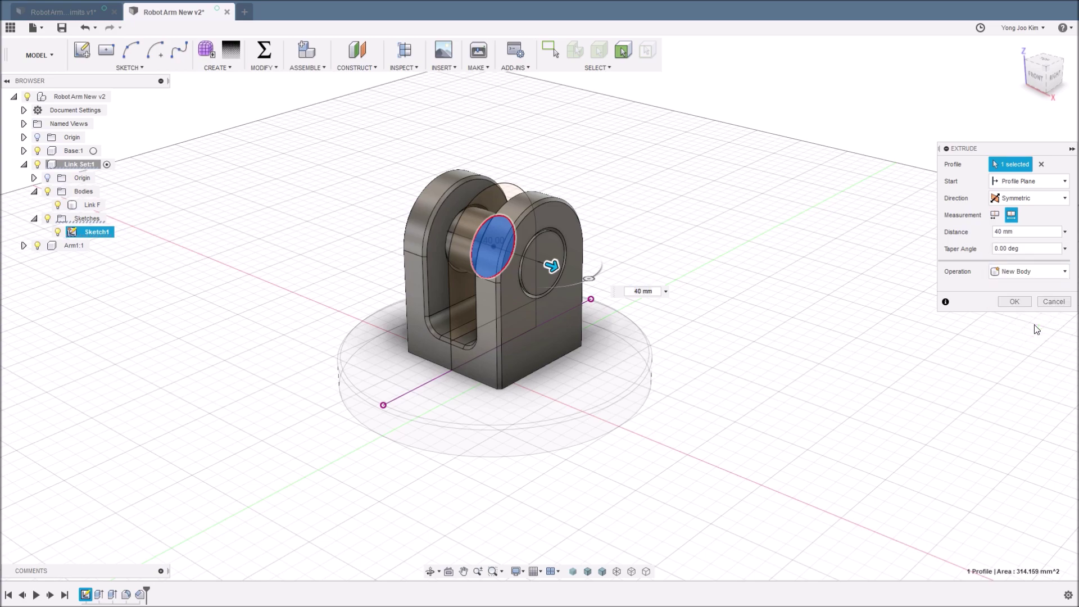
click(1012, 302)
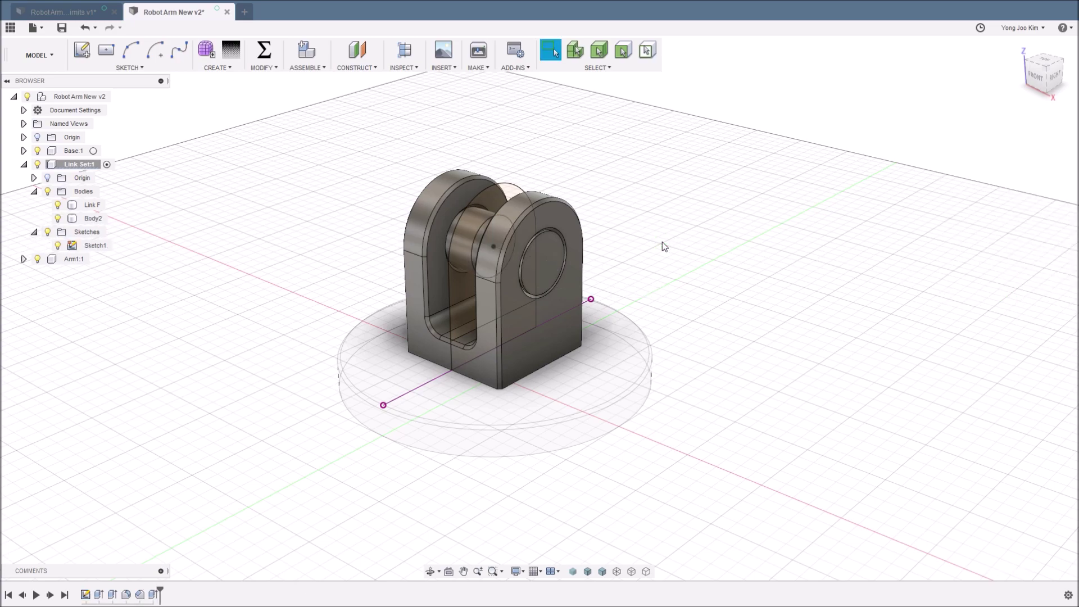
- Hide Sketch1 and chamfer both circular axle edges by 1 mm
click(59, 248)
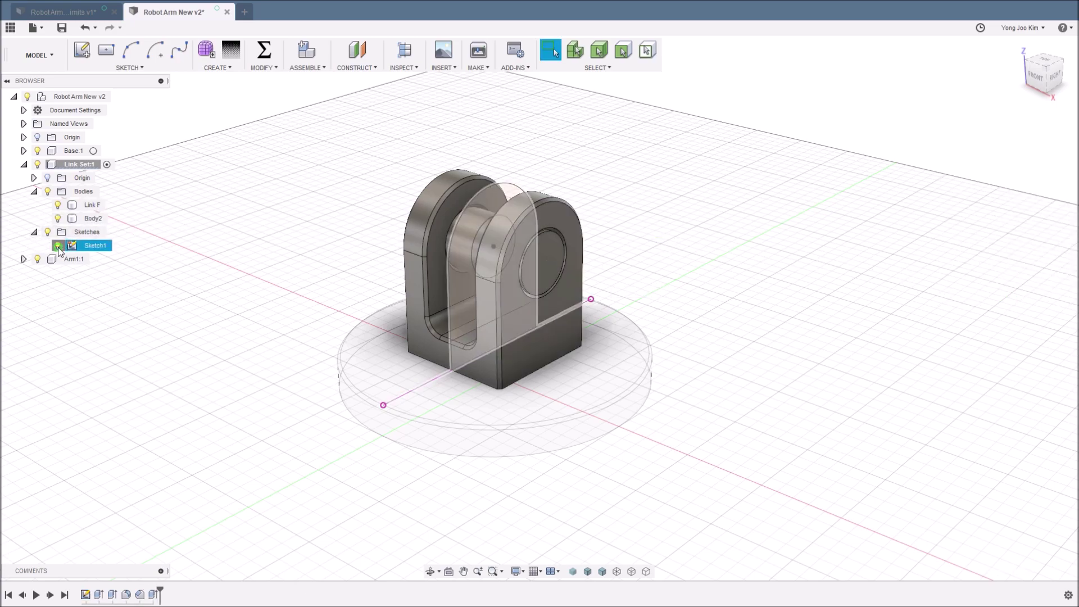
click(276, 69)
click(273, 107)
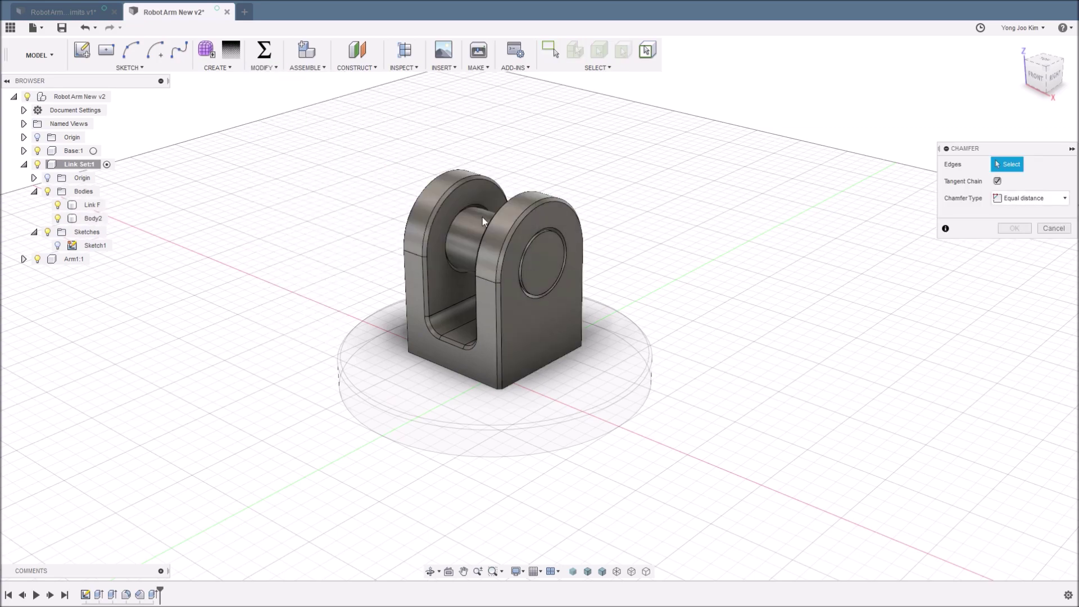
scroll(554, 247, up, 3)
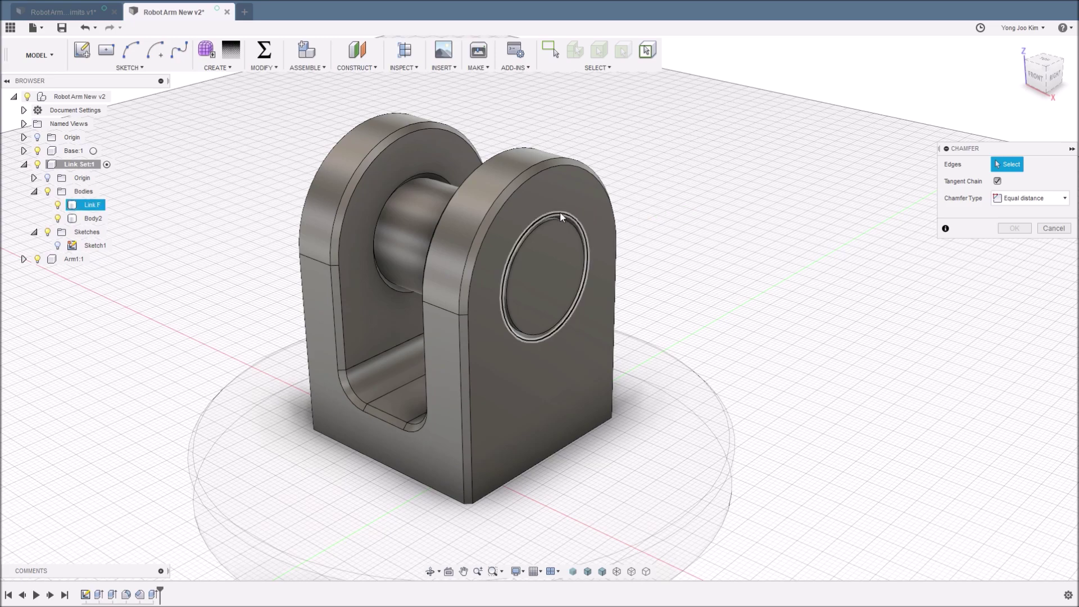
click(549, 223)
mouse_move(549, 223)
shift+middle_down()
mouse_move(581, 292)
mouse_move(440, 261)
shift+middle_up()
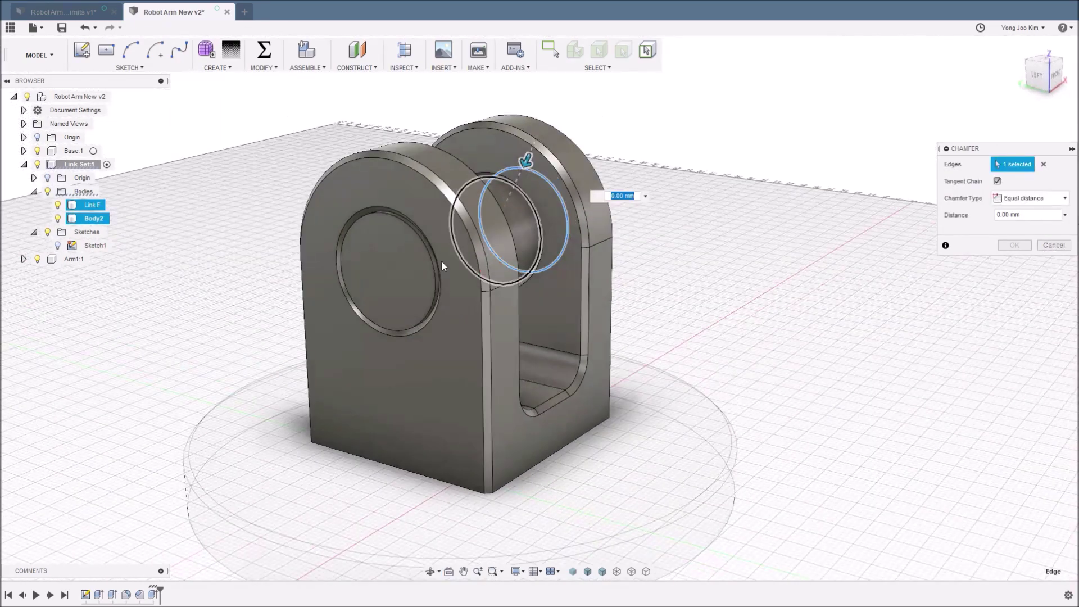
click(426, 248)
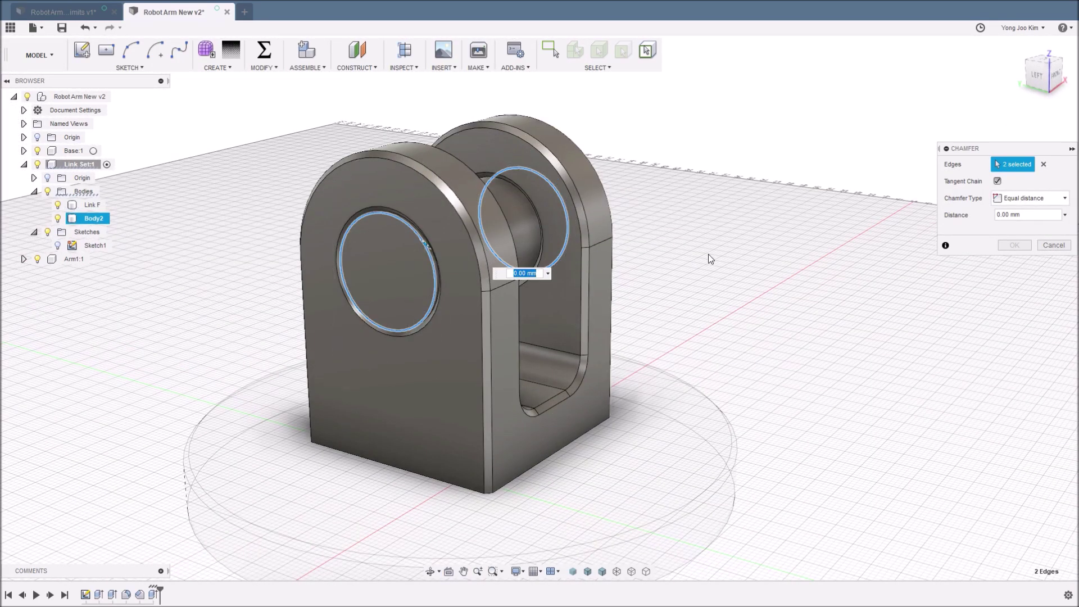
text(1)
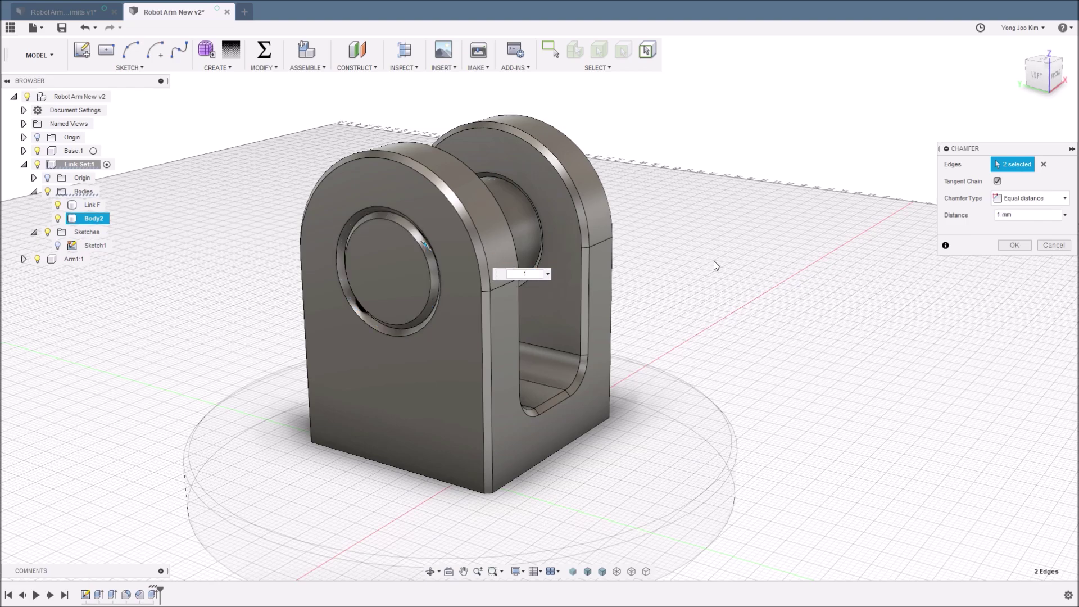
click(1006, 247)
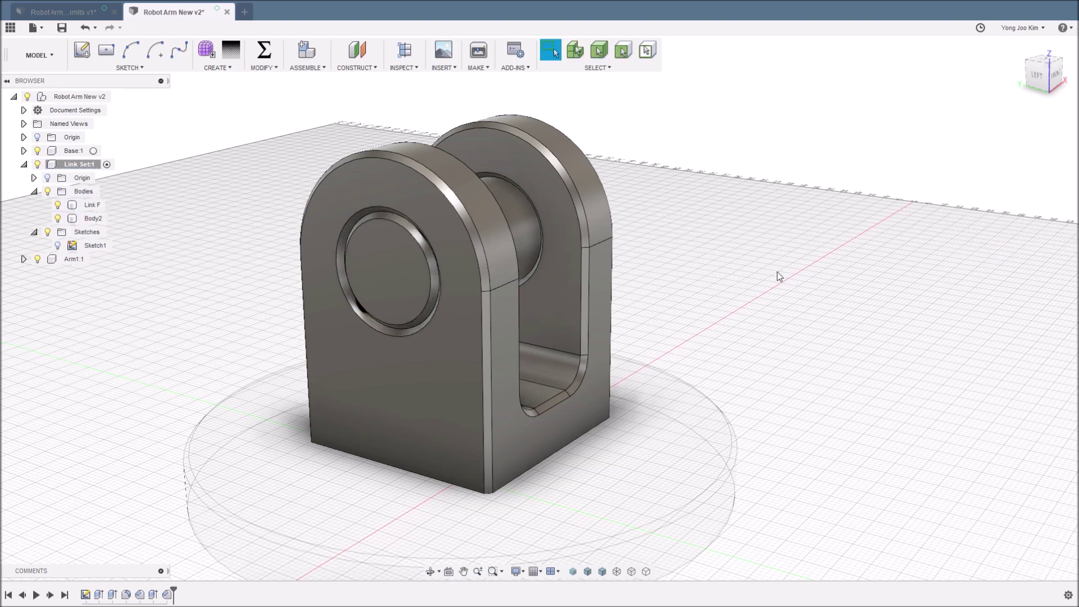
mouse_move(775, 274)
shift+middle_down()
mouse_move(618, 288)
mouse_move(715, 270)
shift+middle_up()
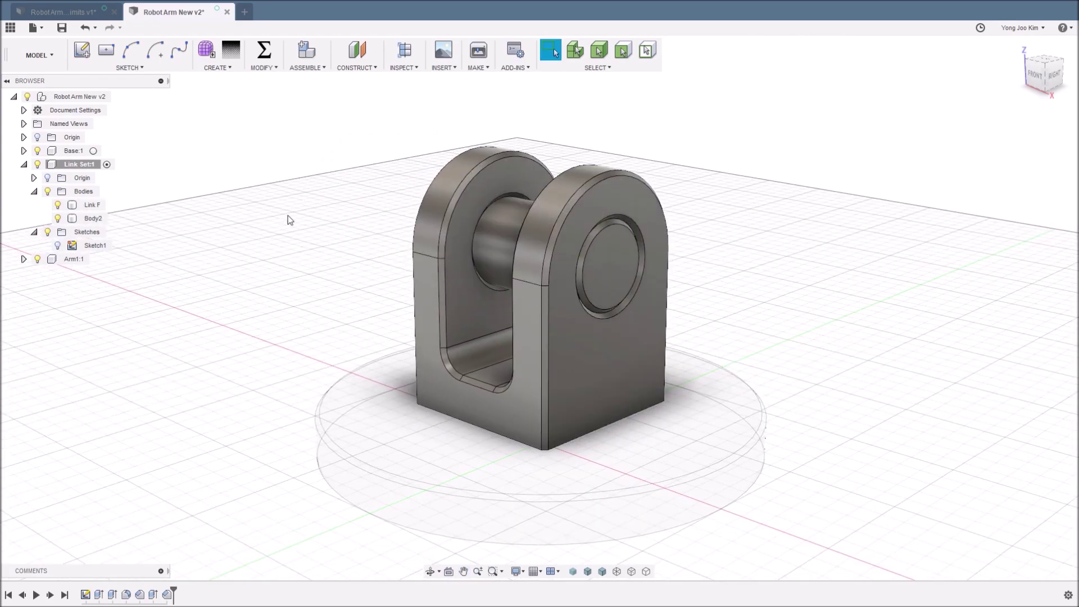
- Rename Body2 to 'Link Axle', then check the Joint Limits document and return
click(93, 218)
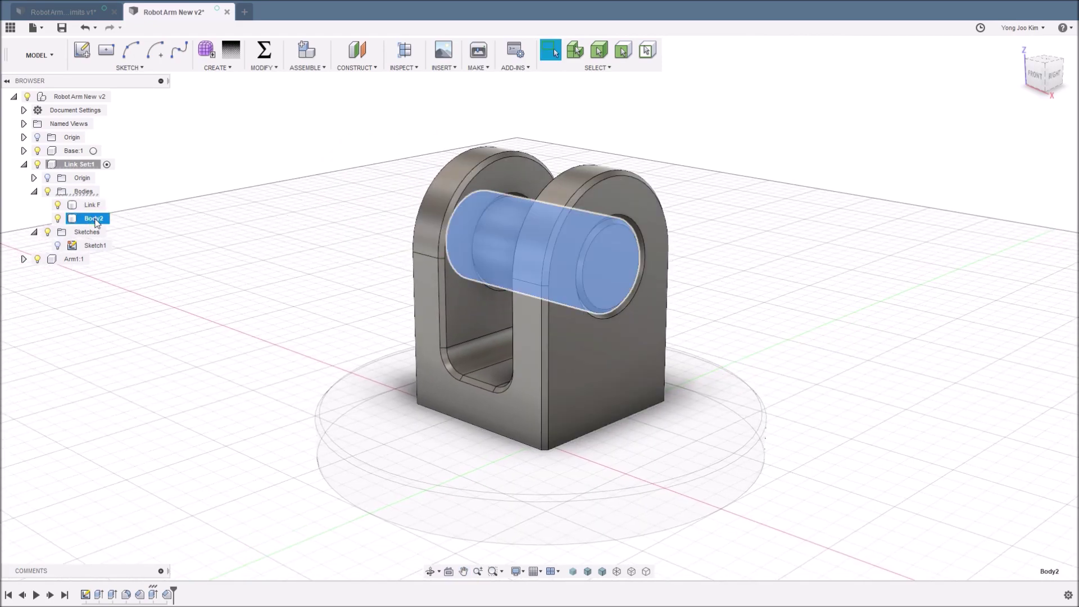
click(93, 218)
text(Lin)
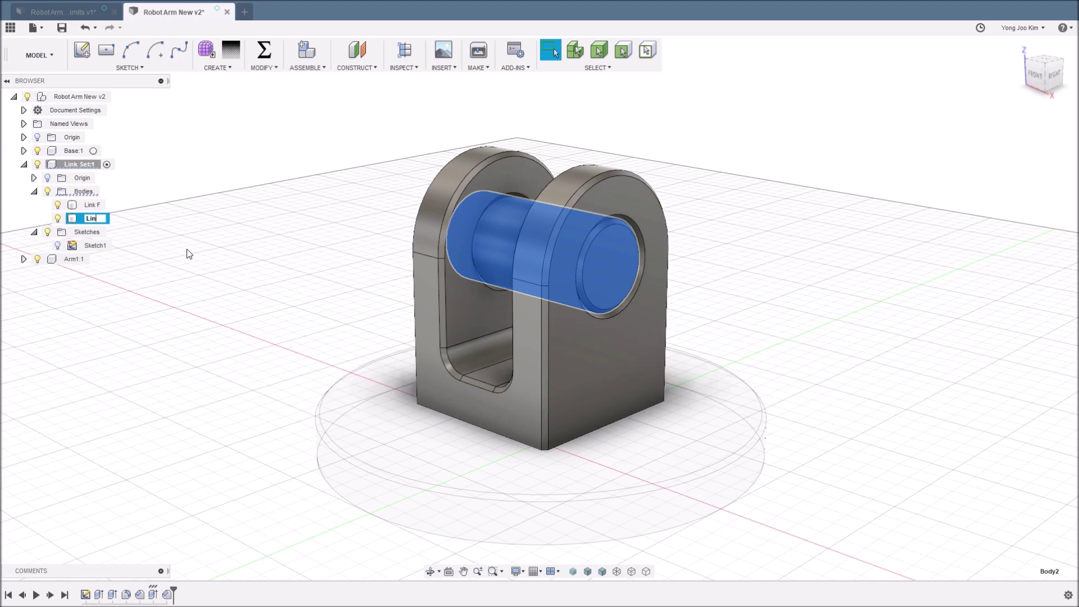
text(k Axle)
click(186, 249)
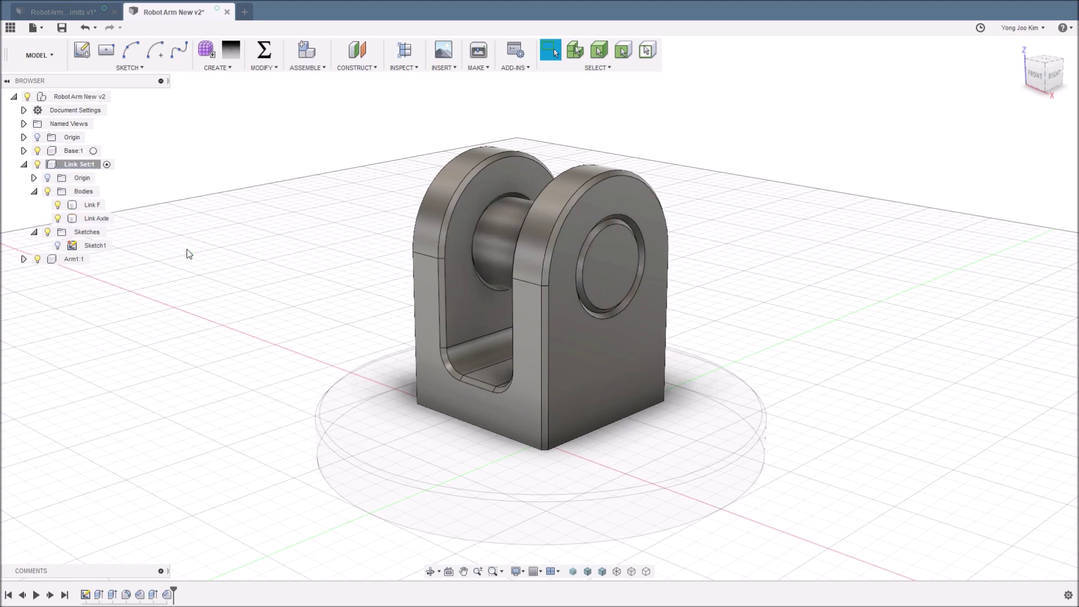
click(88, 12)
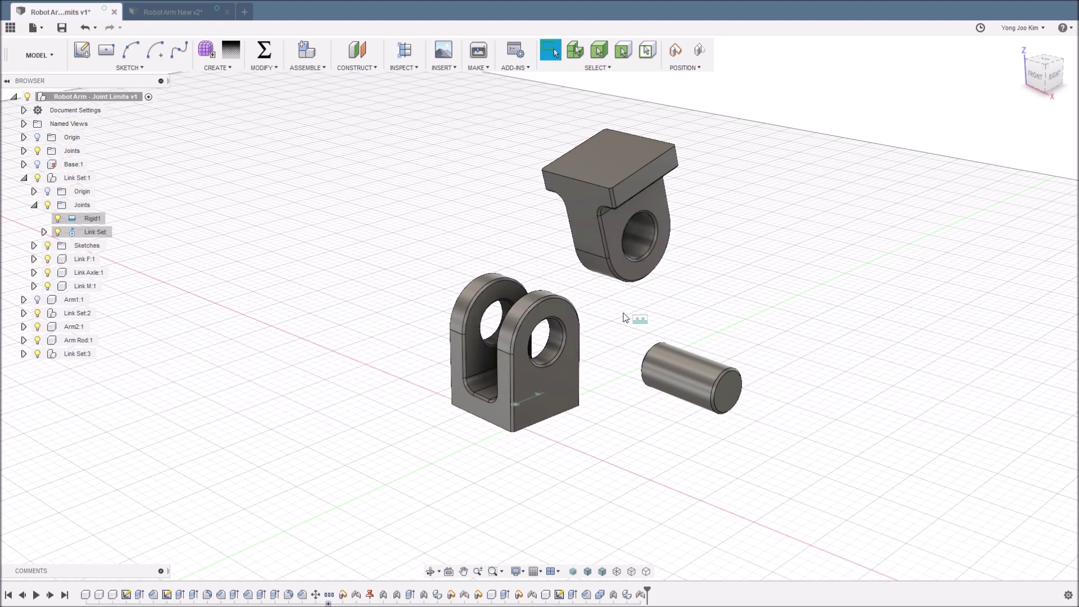
click(184, 14)
- Show Sketch1 and hide the Link F and Link Axle bodies
click(57, 246)
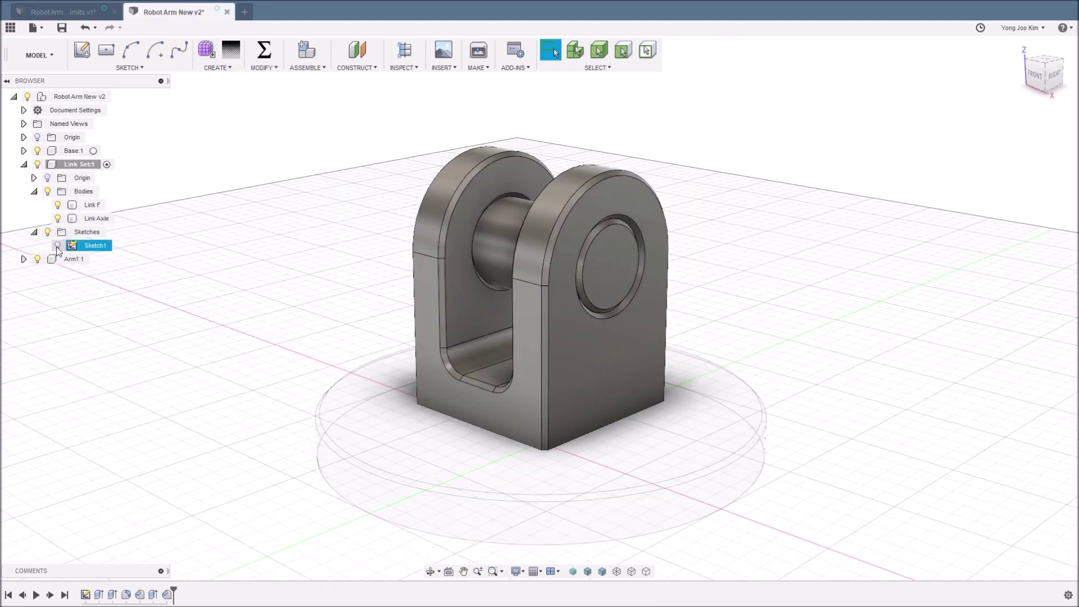
click(57, 245)
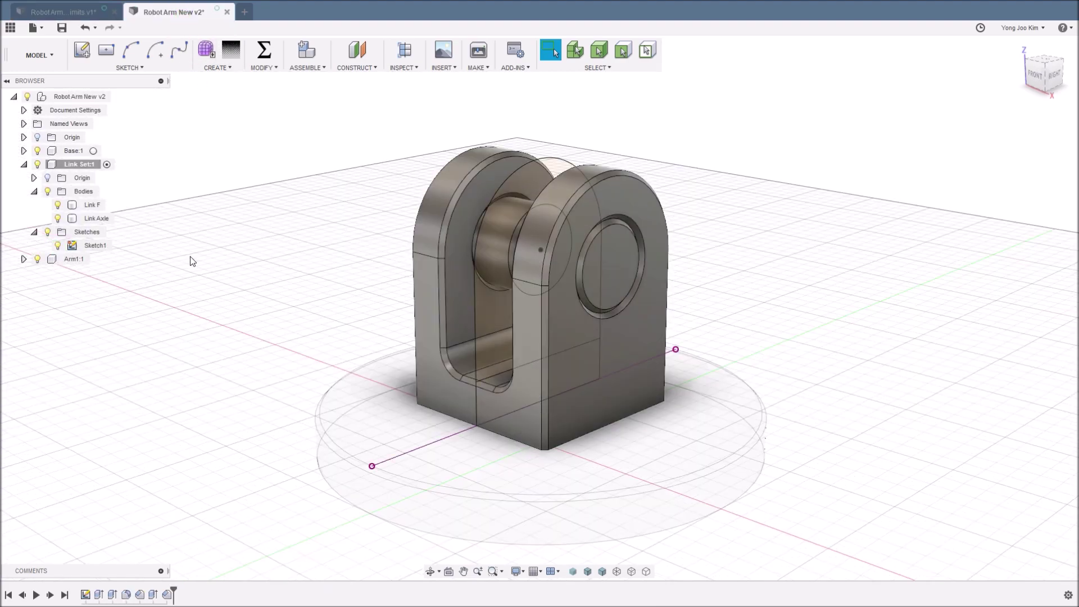
click(58, 205)
click(58, 218)
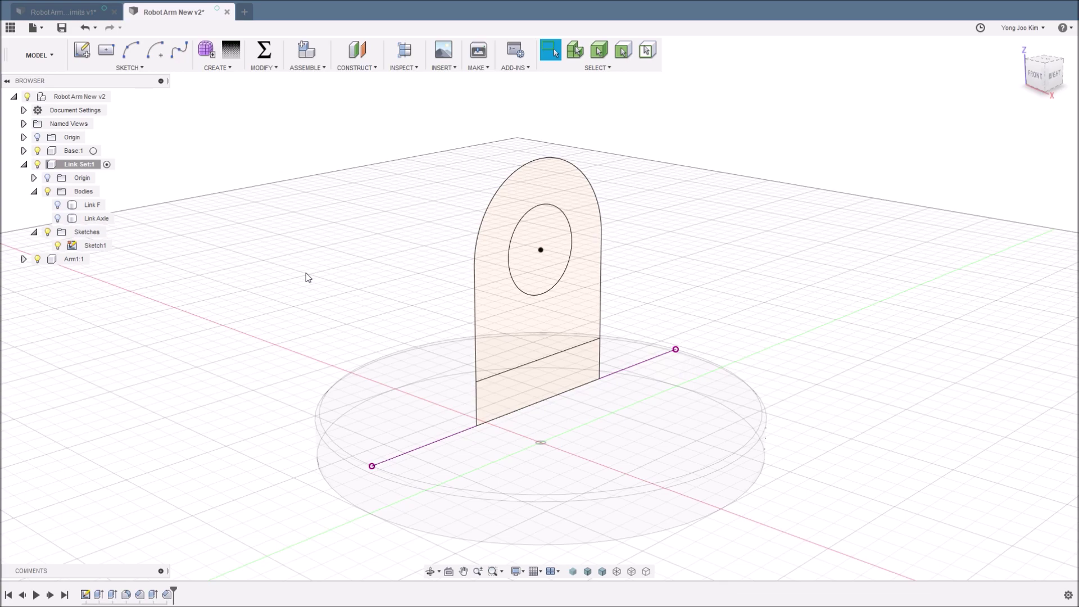
- Extrude the bottom rectangle symmetrically, whole length 40 mm, as Body3
key(e)
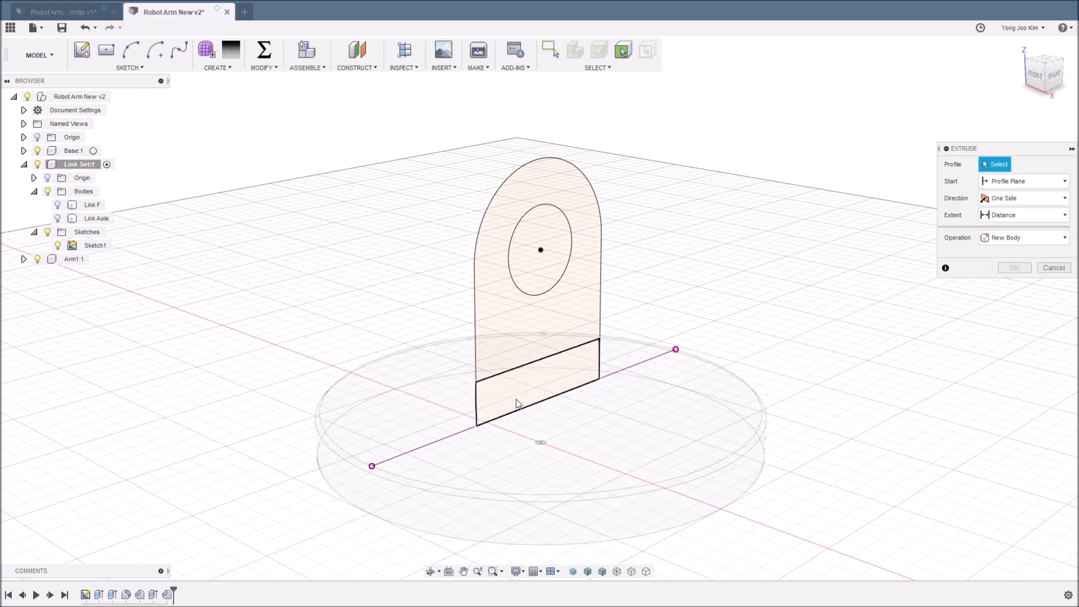
click(517, 398)
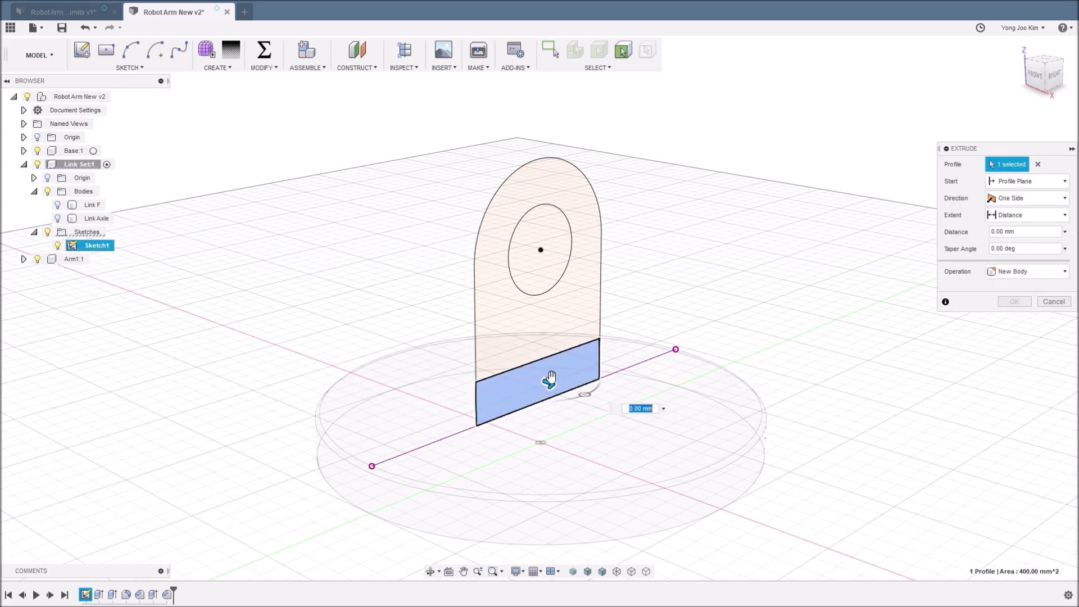
click(1024, 200)
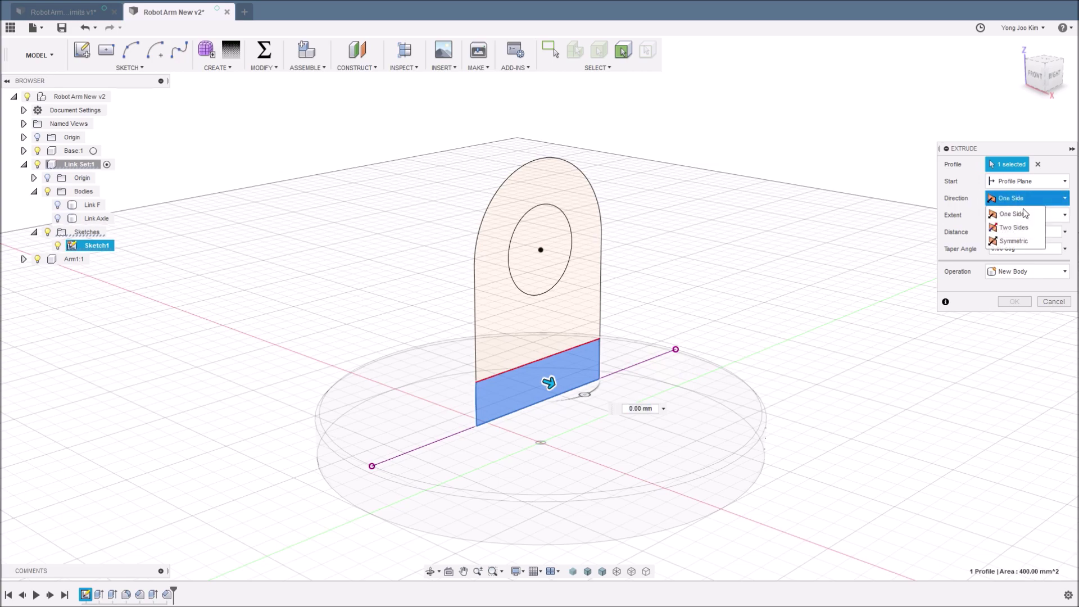
click(1021, 239)
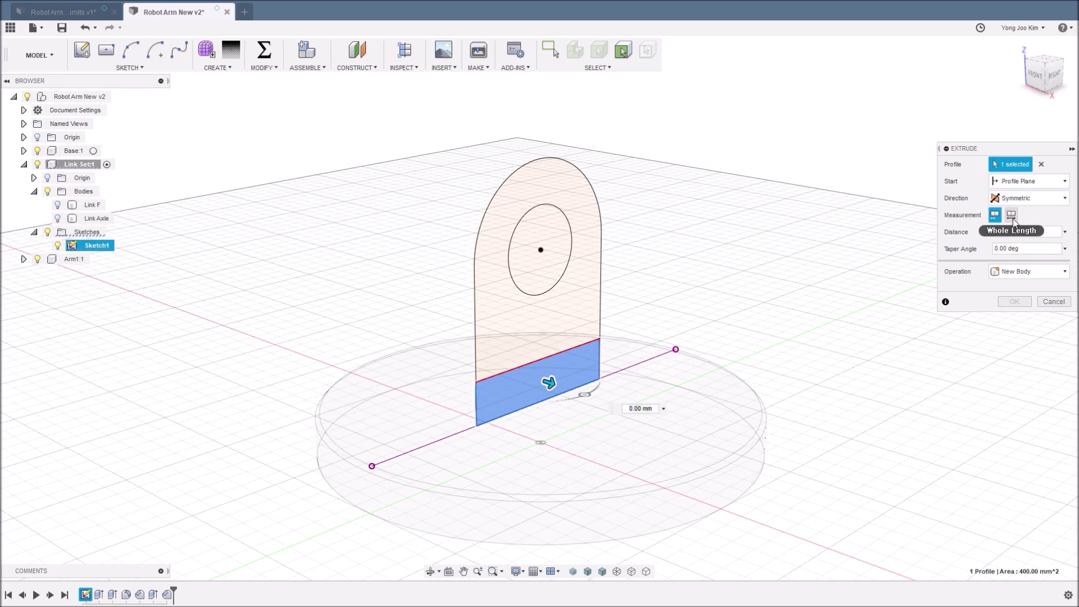
click(1011, 215)
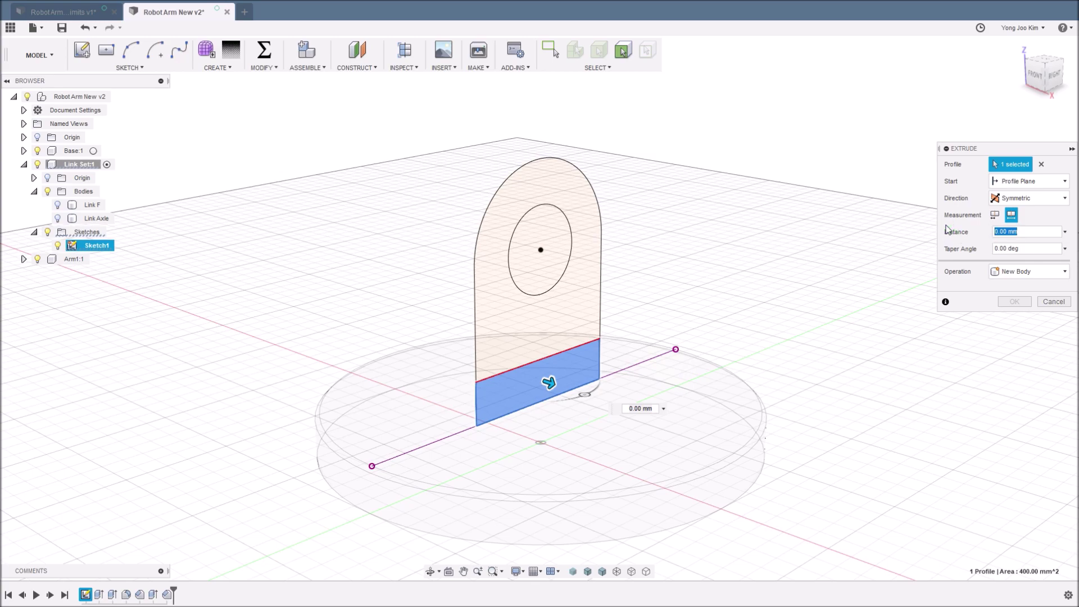
text(40)
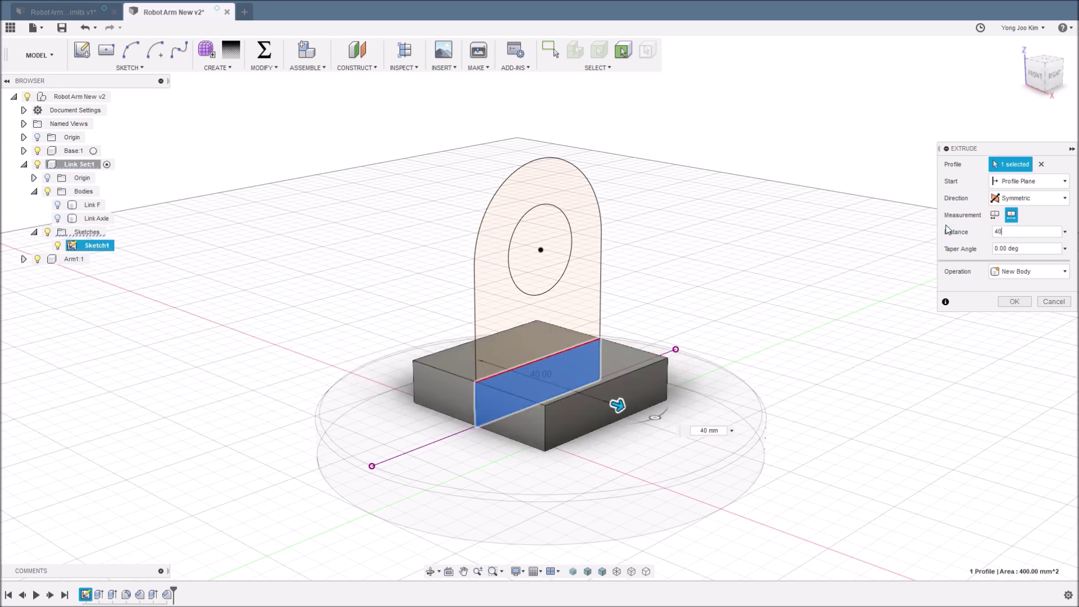
key(Return)
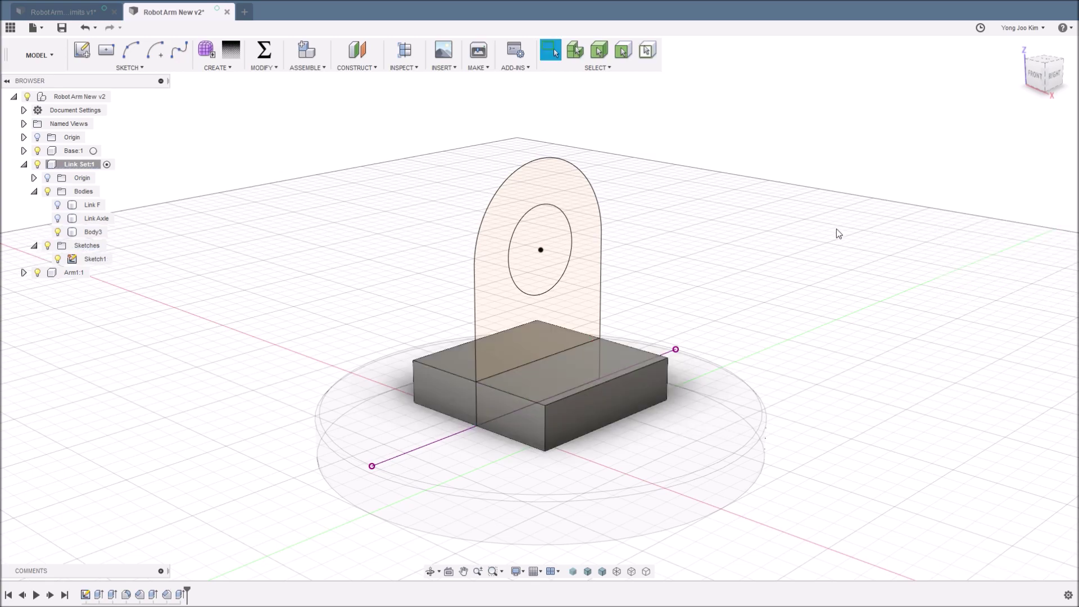
- Extrude the rounded plate profile around the hole symmetrically with a 20 mm distance
key(e)
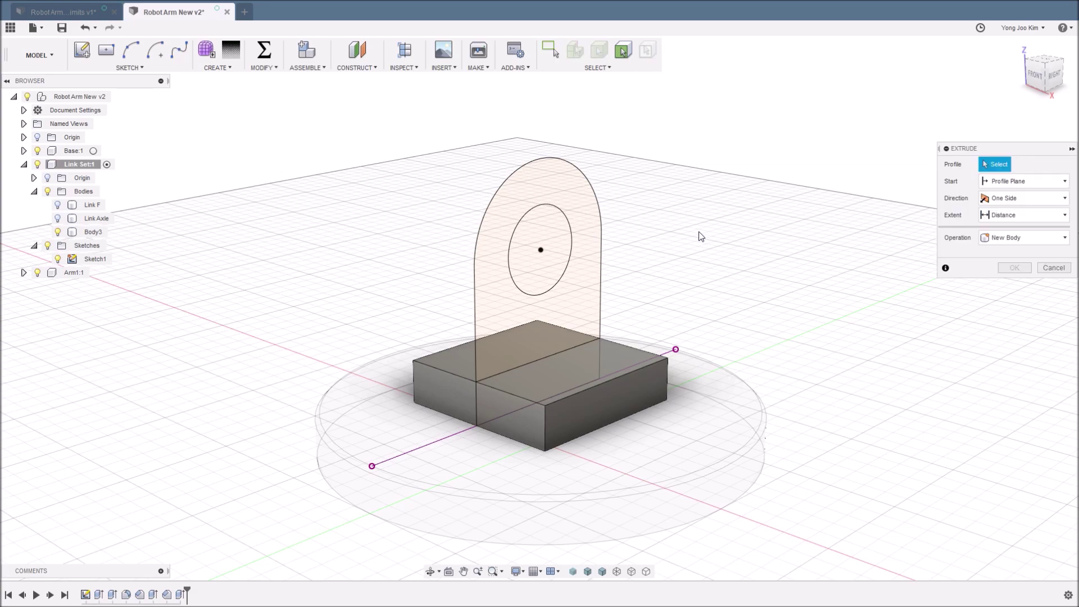
click(585, 291)
click(1033, 199)
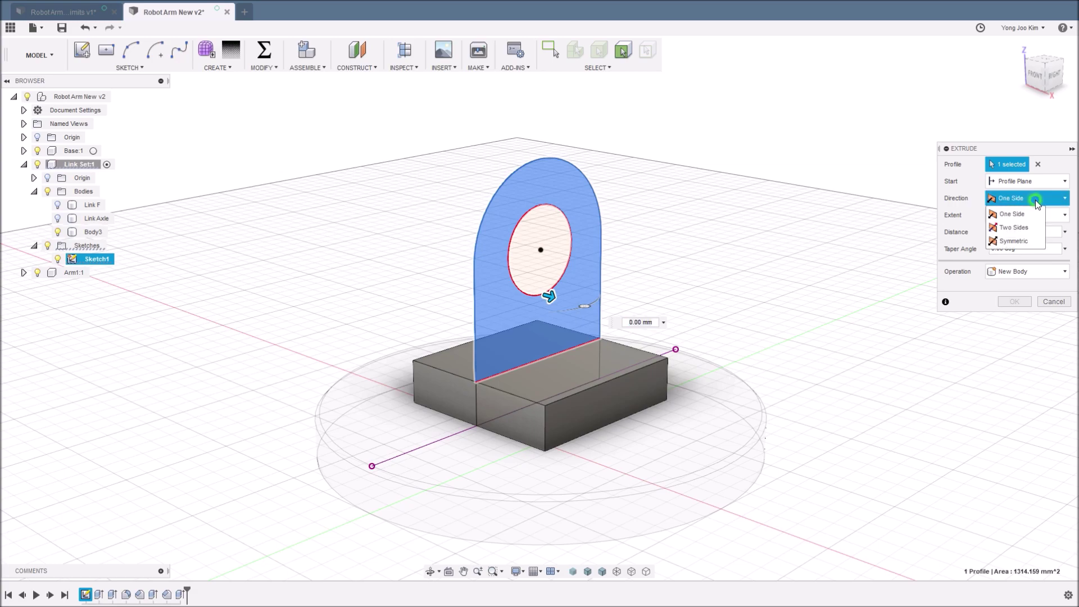
click(1013, 241)
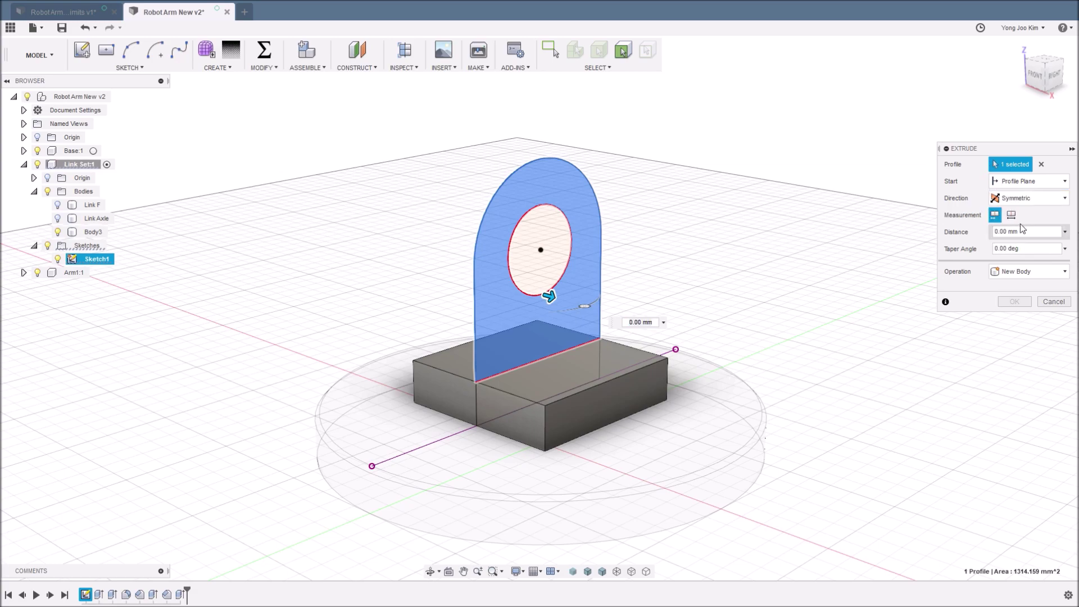
drag(1022, 228, 975, 234)
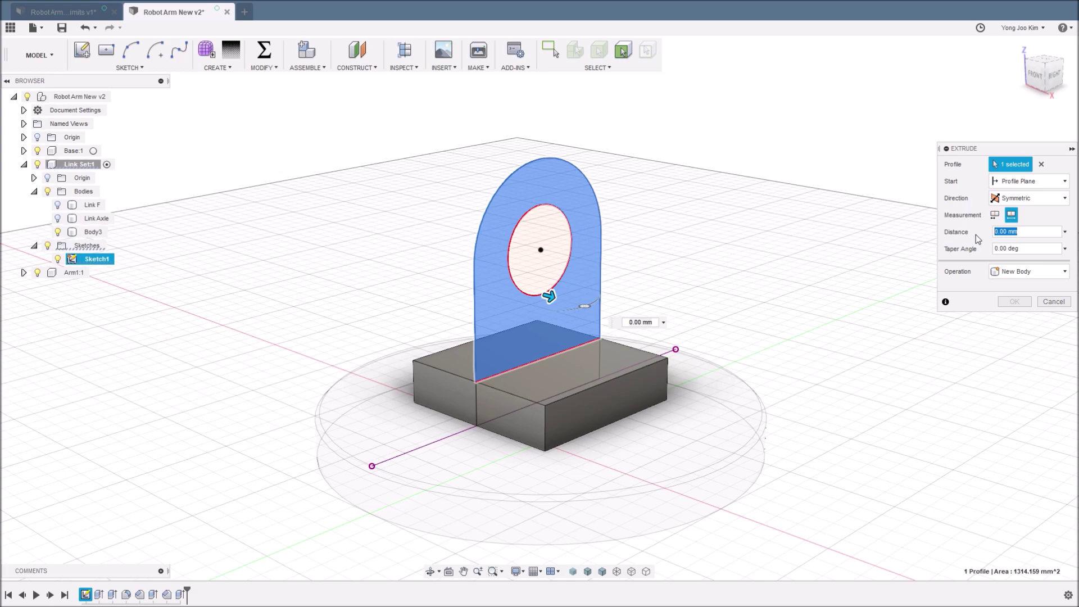
text(20)
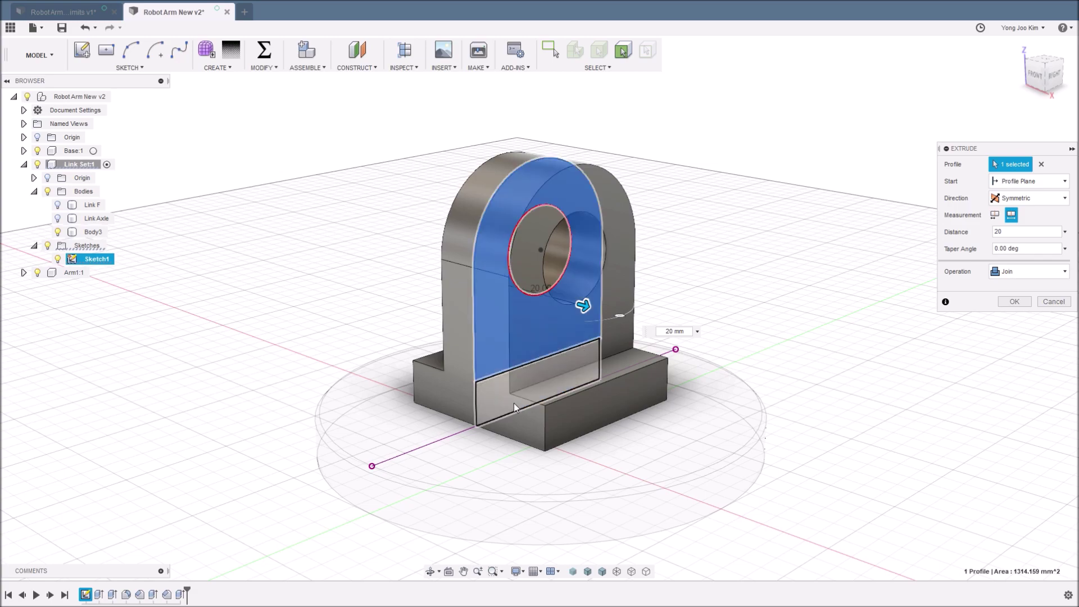
- Confirm the 20 mm joined plate extrusion and hide Sketch1
click(1014, 302)
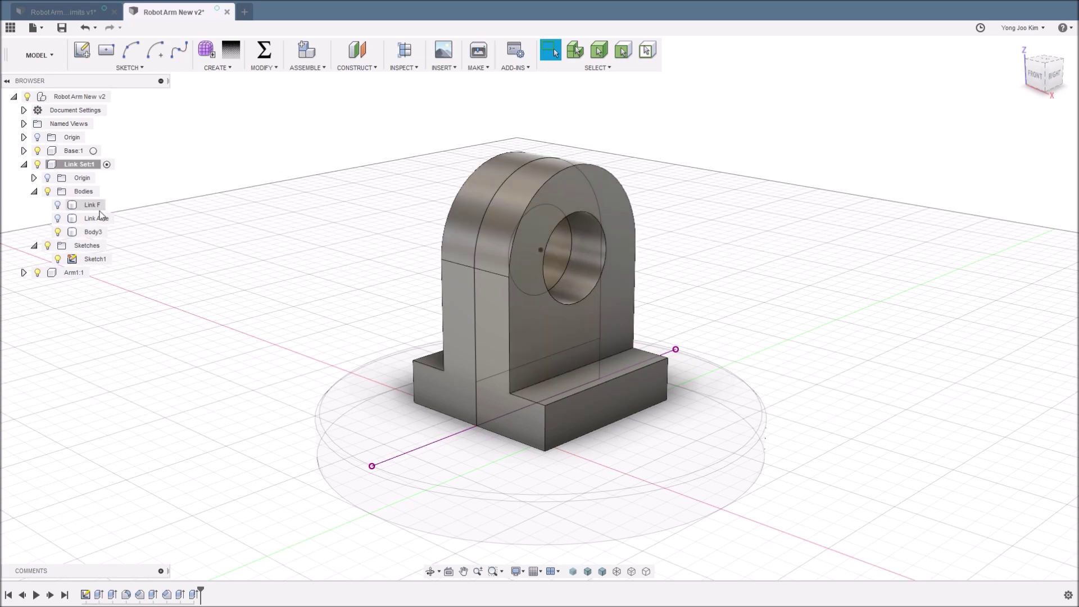
click(58, 262)
click(58, 260)
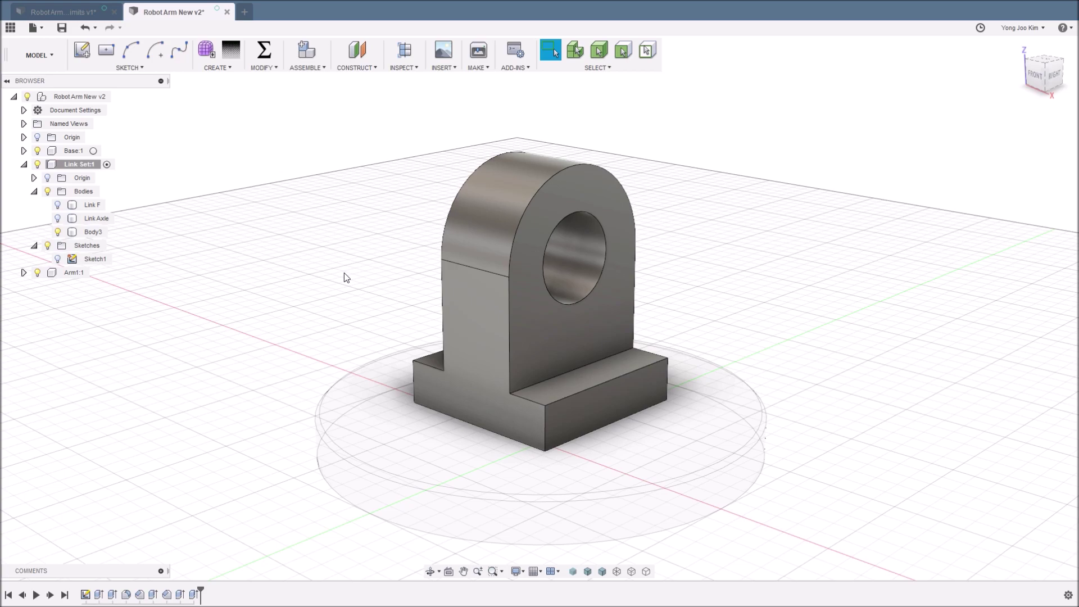
- Fillet the two inner edges where the upright meets the base by 5 mm
key(f)
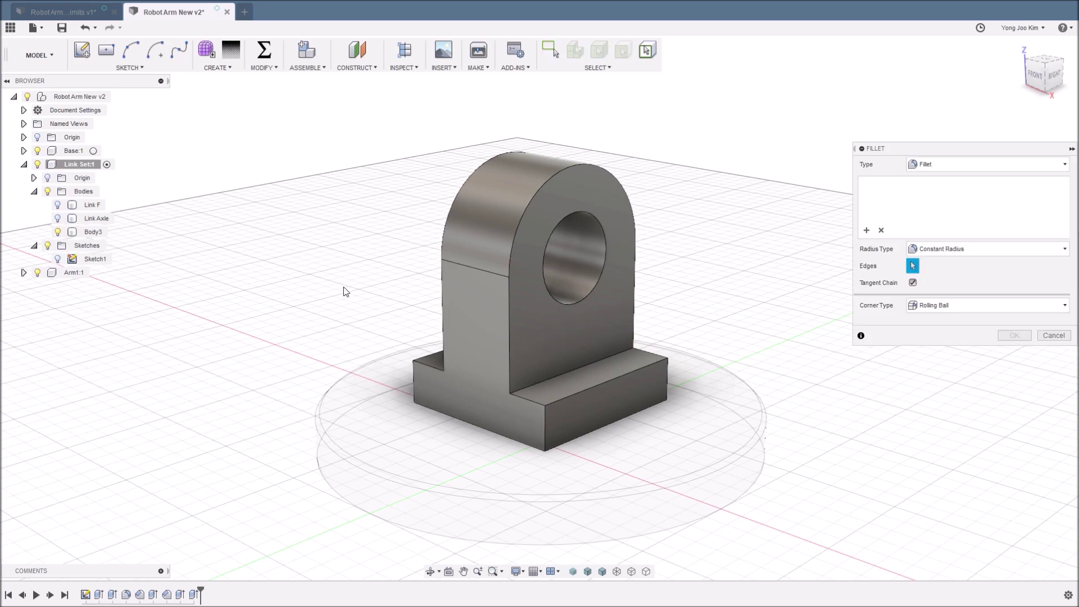
click(539, 387)
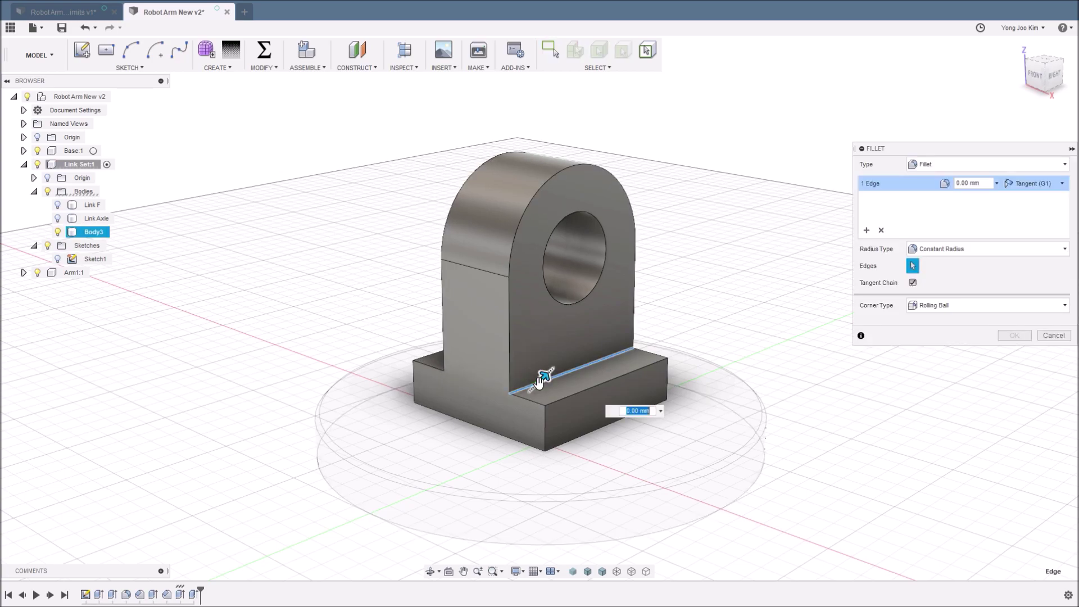
click(461, 368)
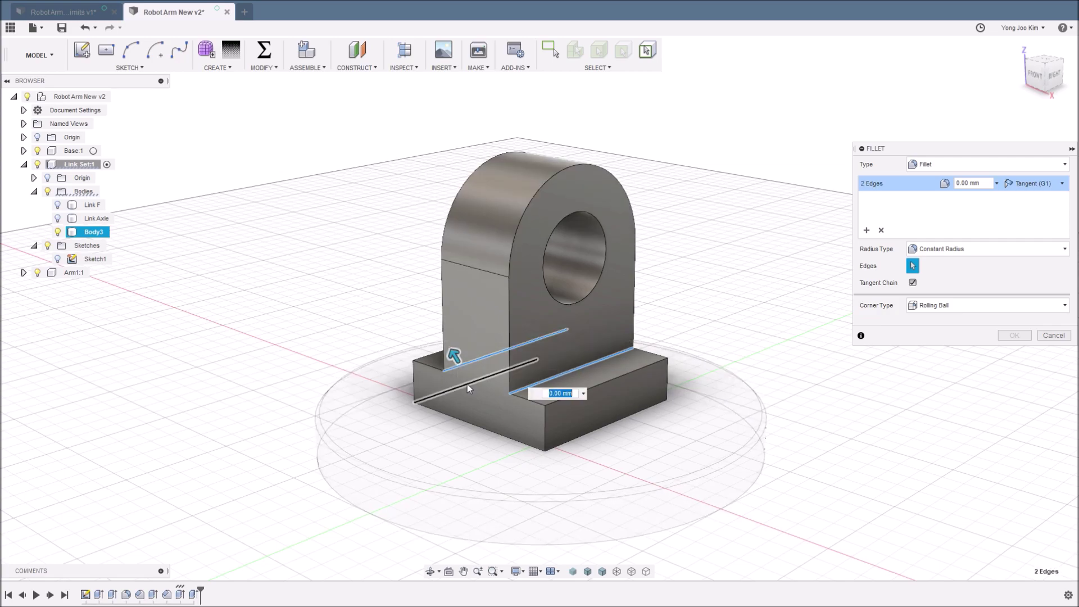
text(5)
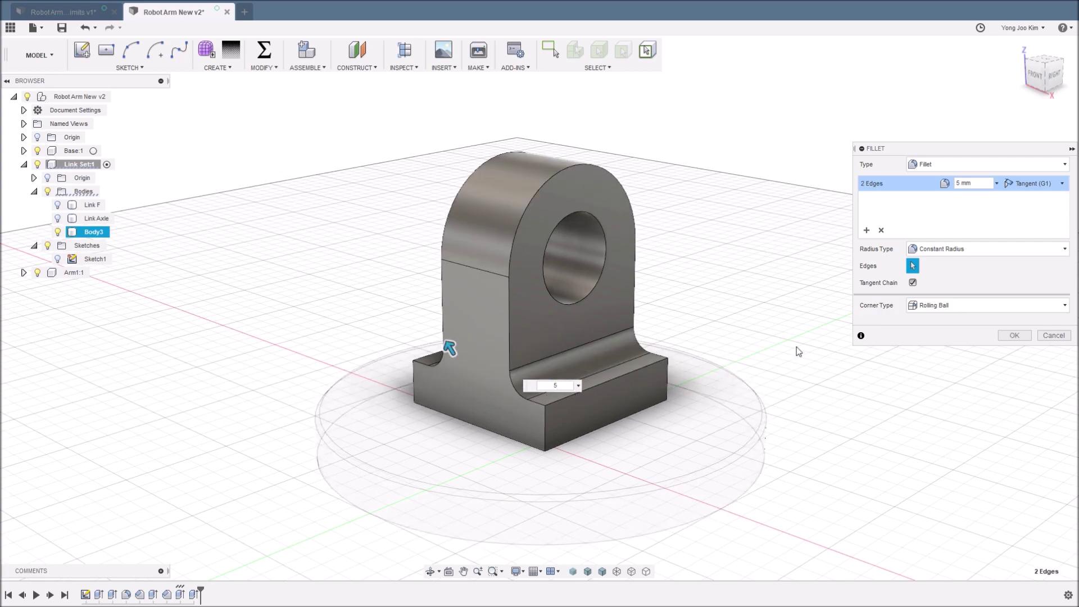
click(1015, 336)
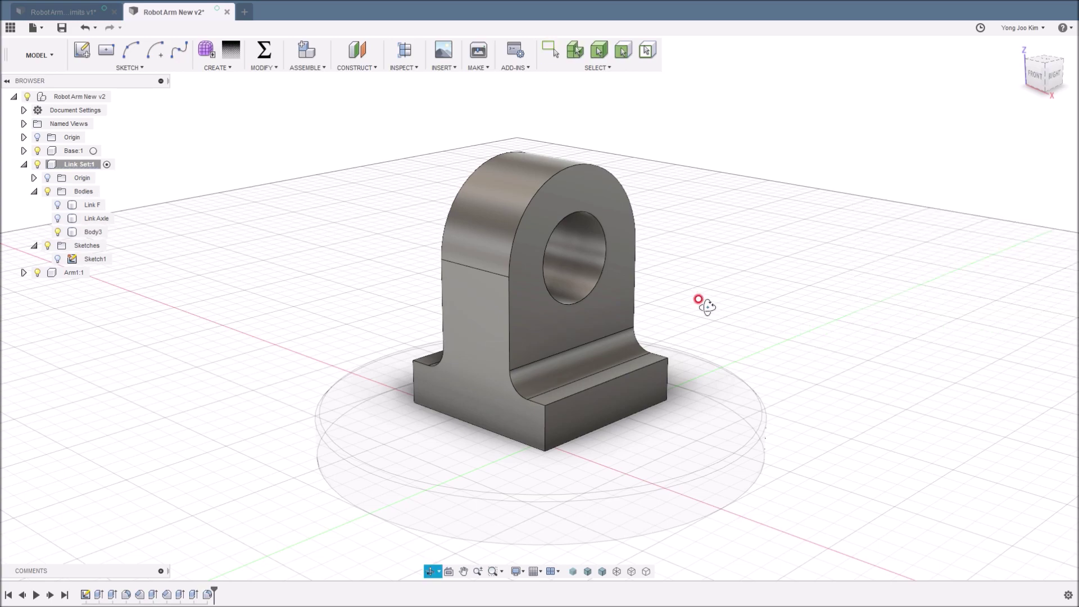
shift+middle_drag(703, 303, 777, 295)
mouse_move(777, 295)
mouse_down()
mouse_move(722, 298)
mouse_move(735, 281)
mouse_up()
- Window-select ten edges of Body3's upright and base and chamfer them 1 mm
key(Escape)
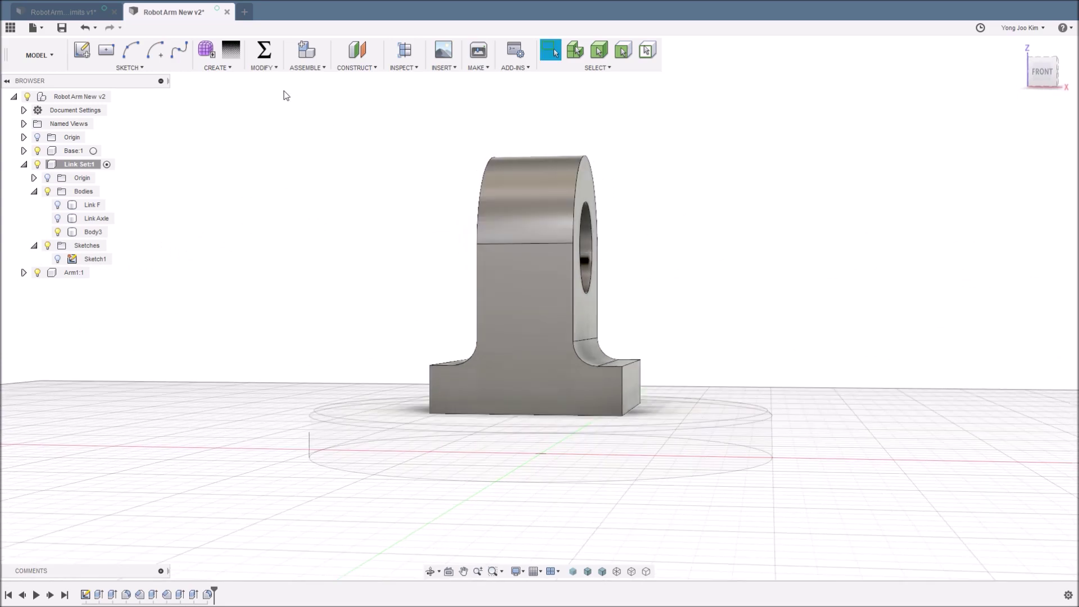
click(270, 73)
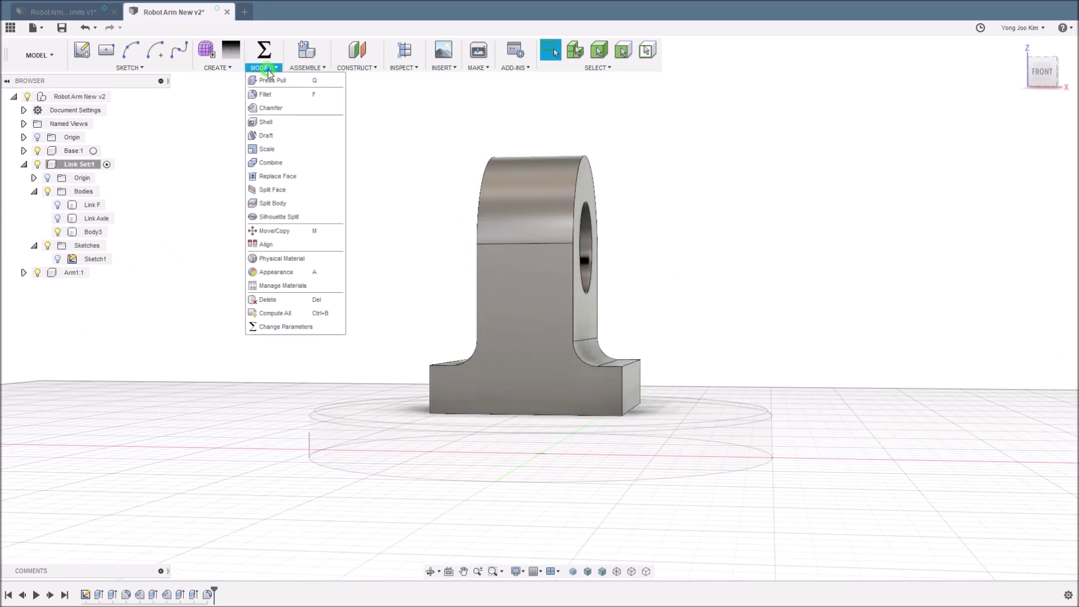
click(268, 112)
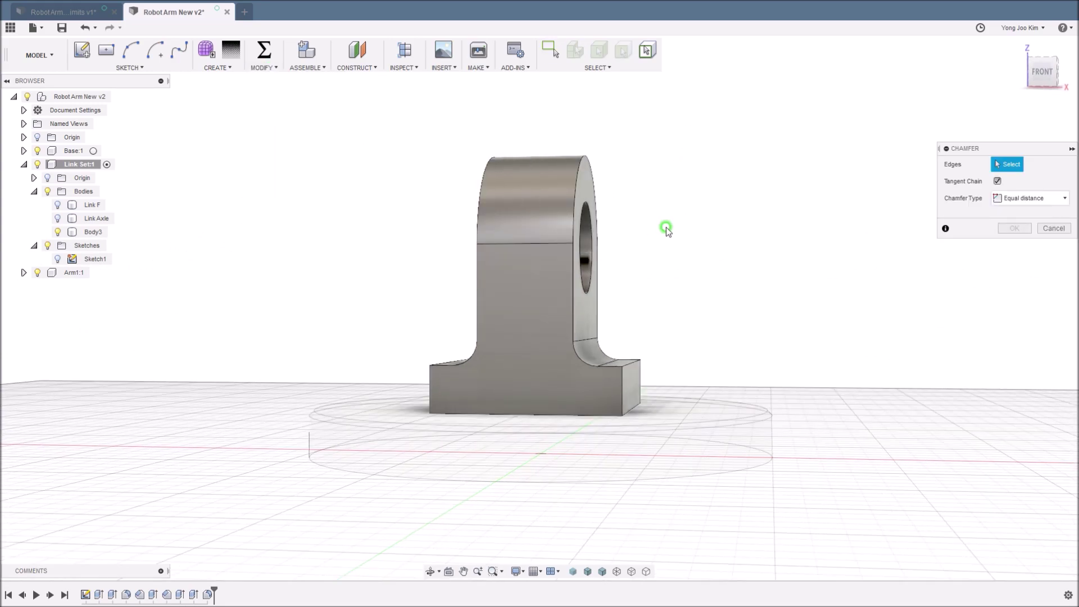
drag(692, 114, 383, 379)
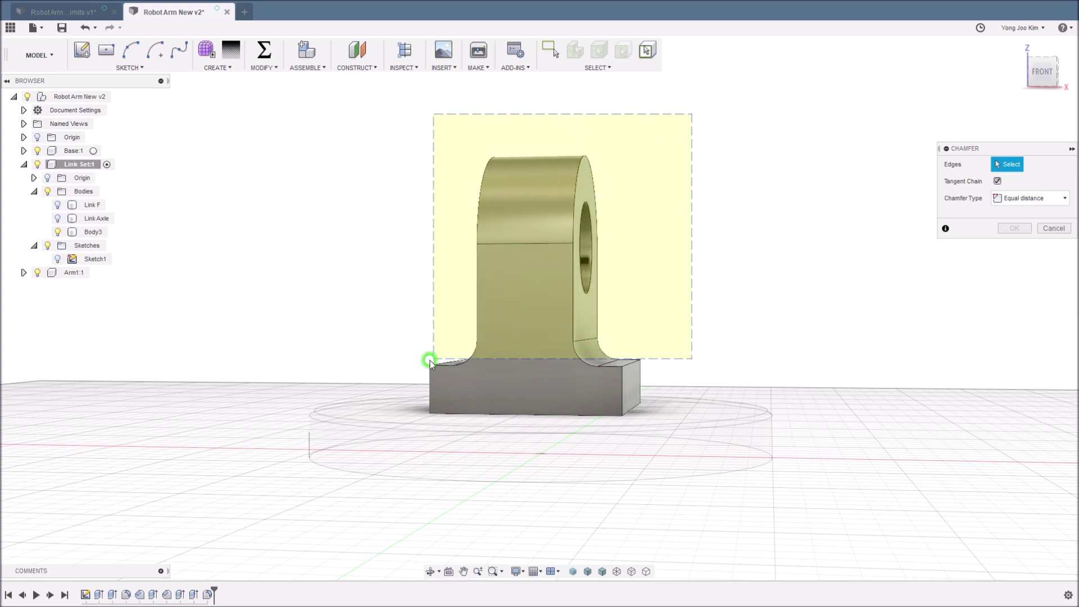
shift+middle_drag(691, 369, 710, 366)
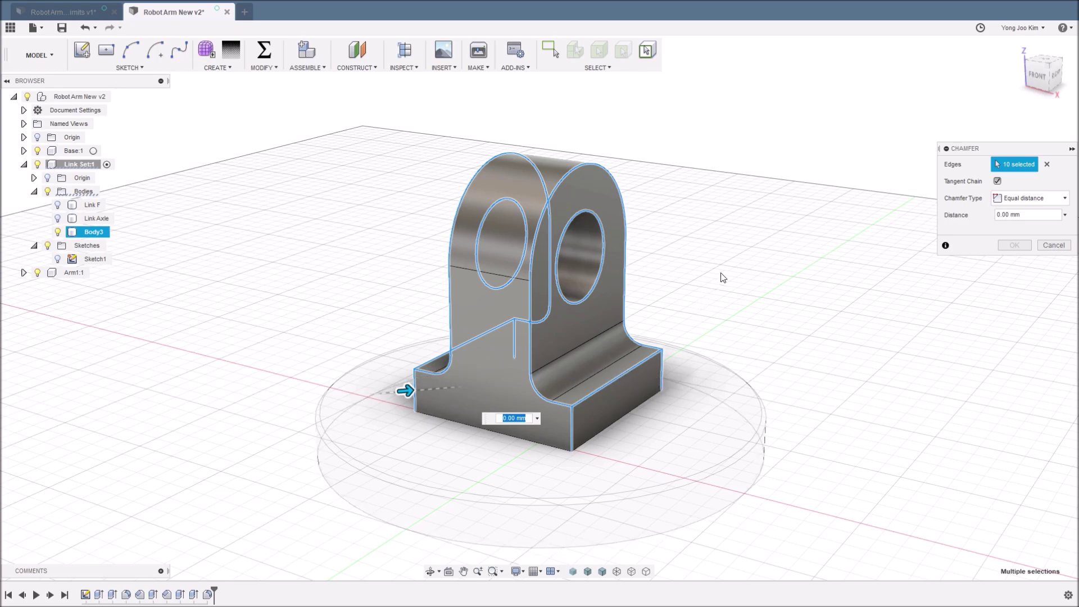
text(1)
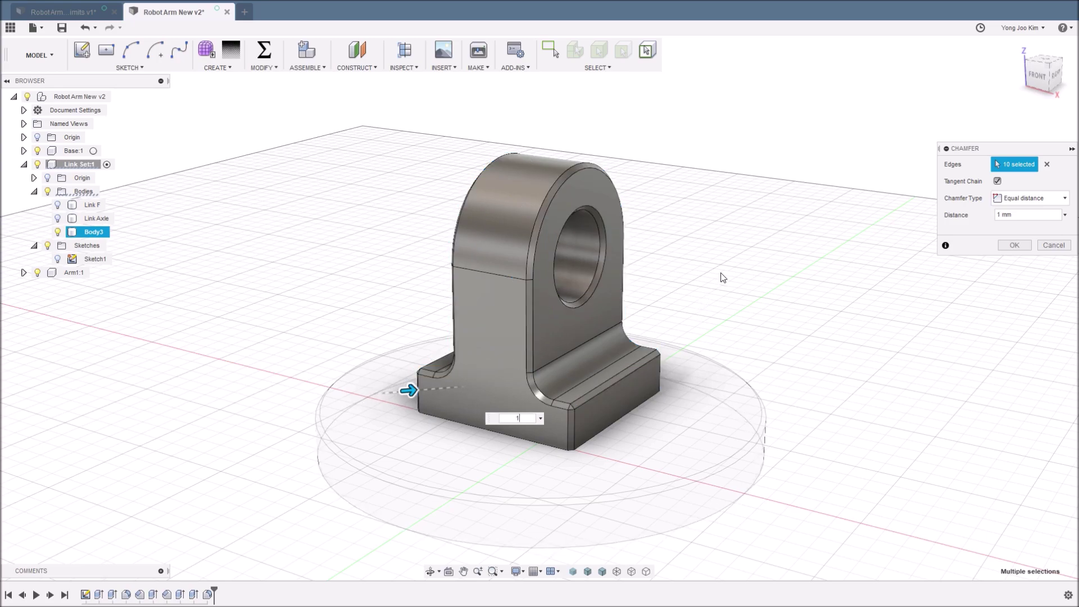
click(1014, 245)
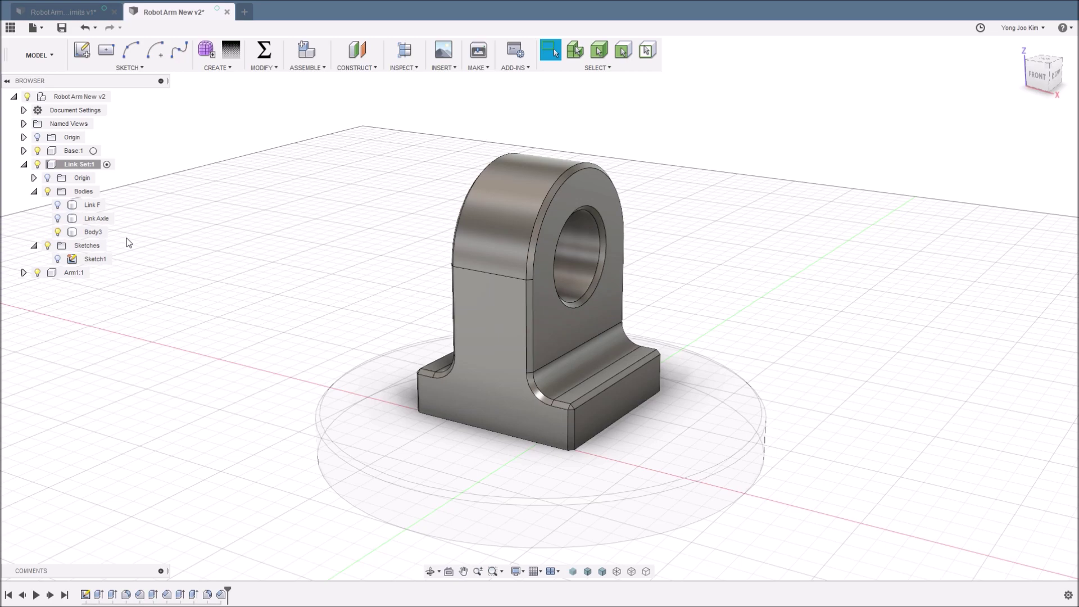
- Rename Body3 to 'Link M'
click(99, 235)
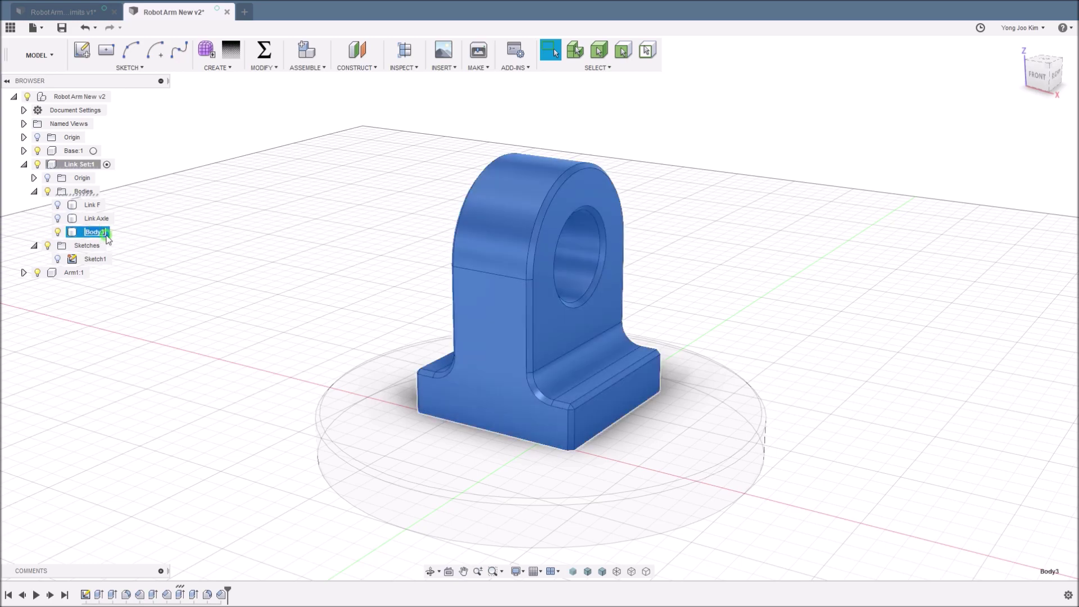
text(Link)
text( M)
key(Return)
click(140, 248)
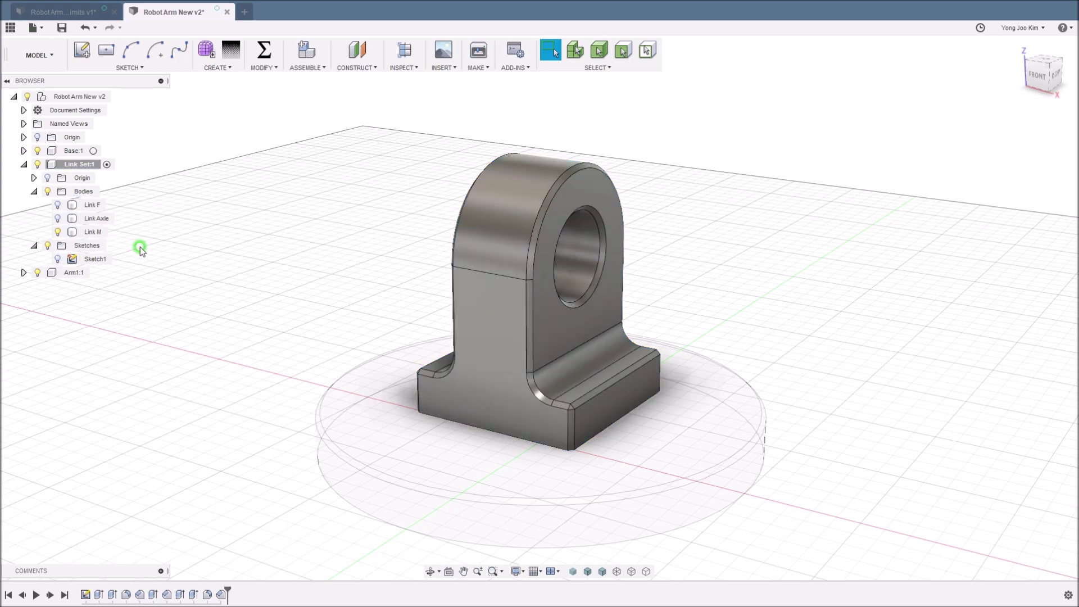
- Make the Link F and Link Axle bodies visible again
click(57, 204)
click(59, 218)
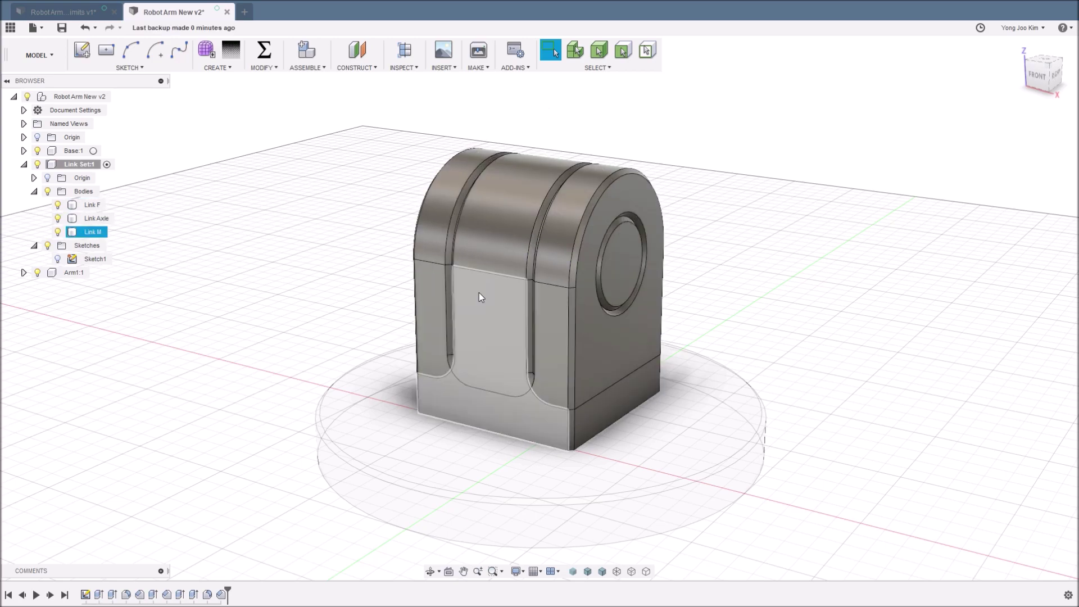
scroll(478, 297, down, 3)
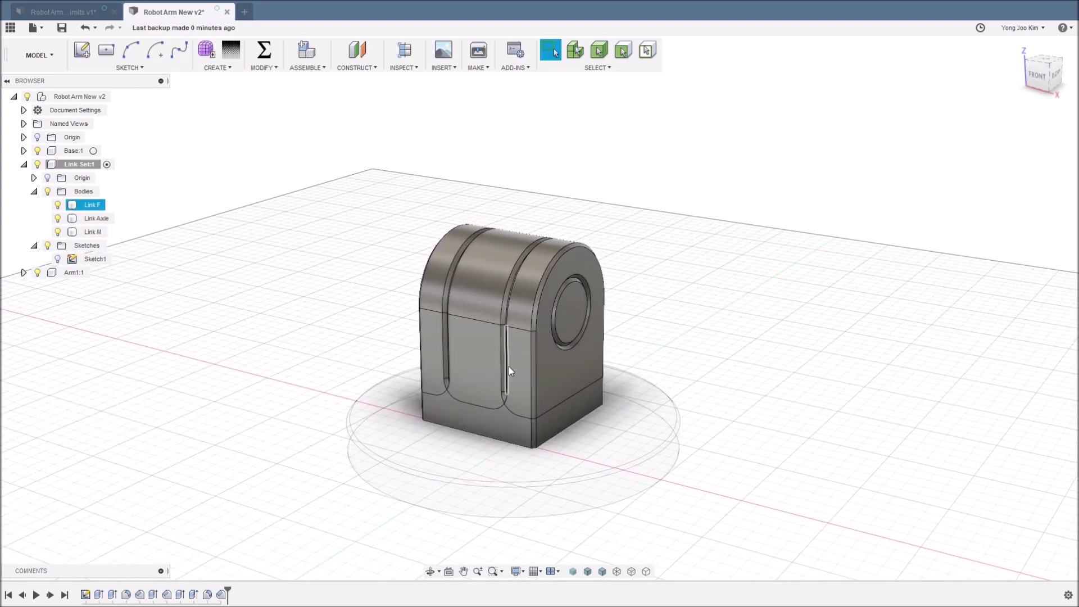
click(94, 231)
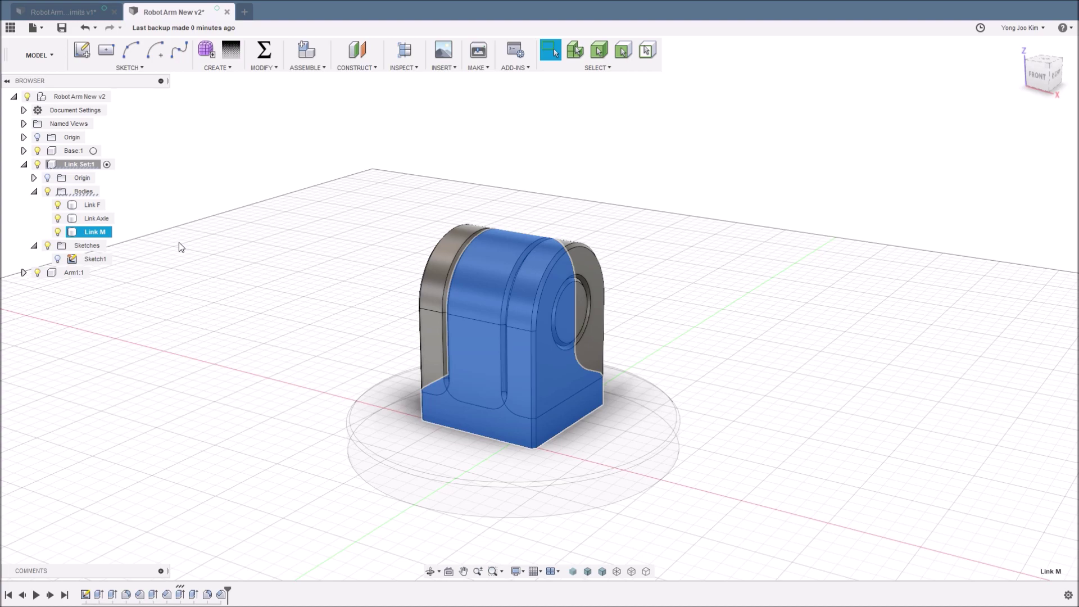
- Rotate Link M 180 degrees about its bore axis using Move/Copy
key(m)
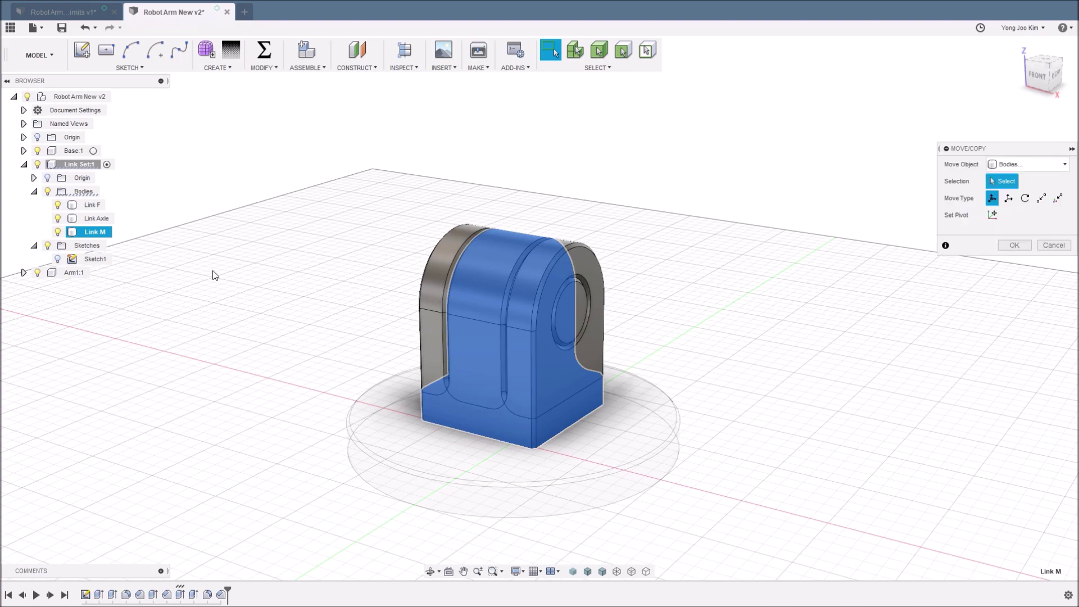
click(1025, 199)
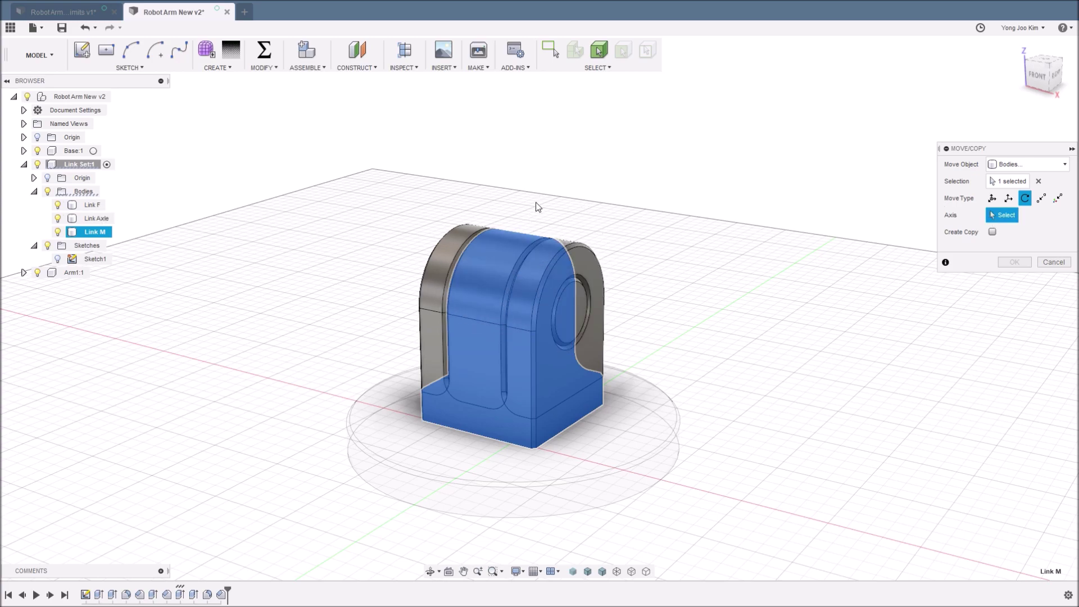
click(484, 272)
shift+middle_drag(681, 314, 645, 306)
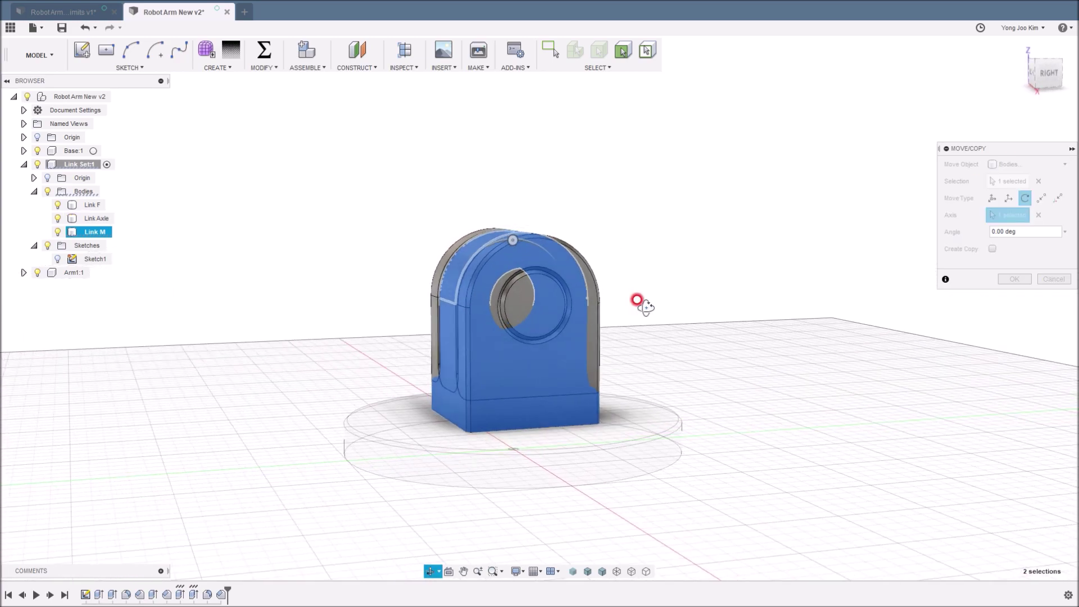
drag(517, 241, 538, 271)
text(180)
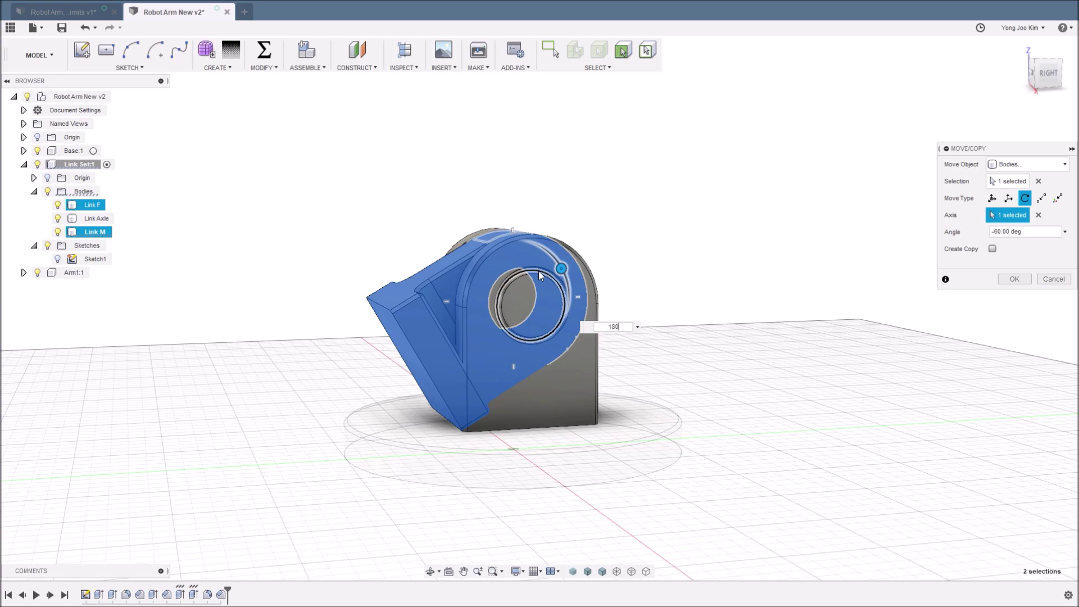
key(Return)
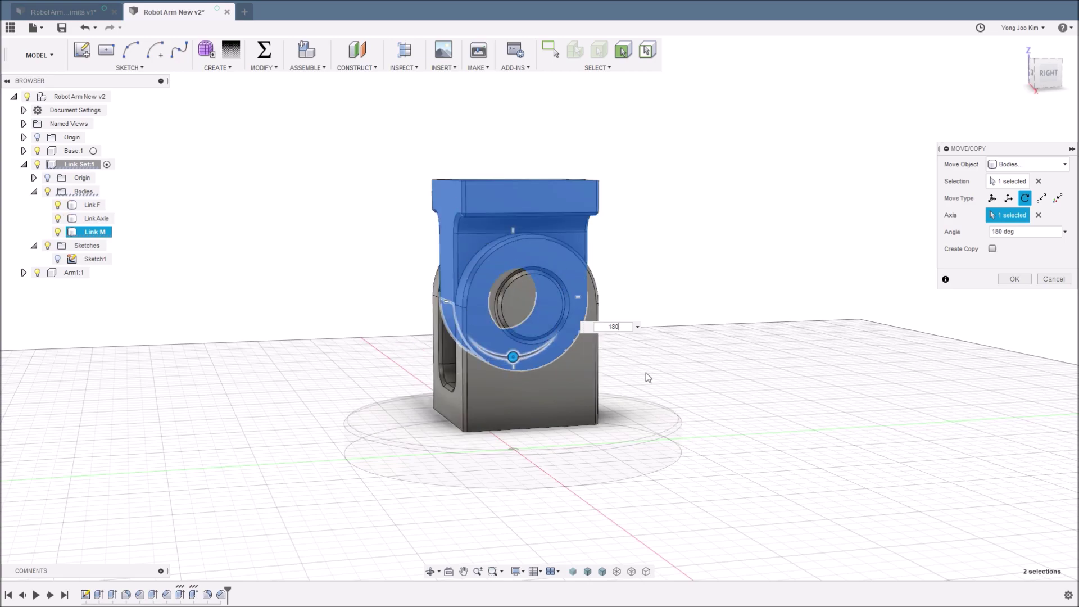
mouse_move(647, 374)
shift+middle_down()
mouse_move(734, 371)
mouse_move(674, 378)
shift+middle_up()
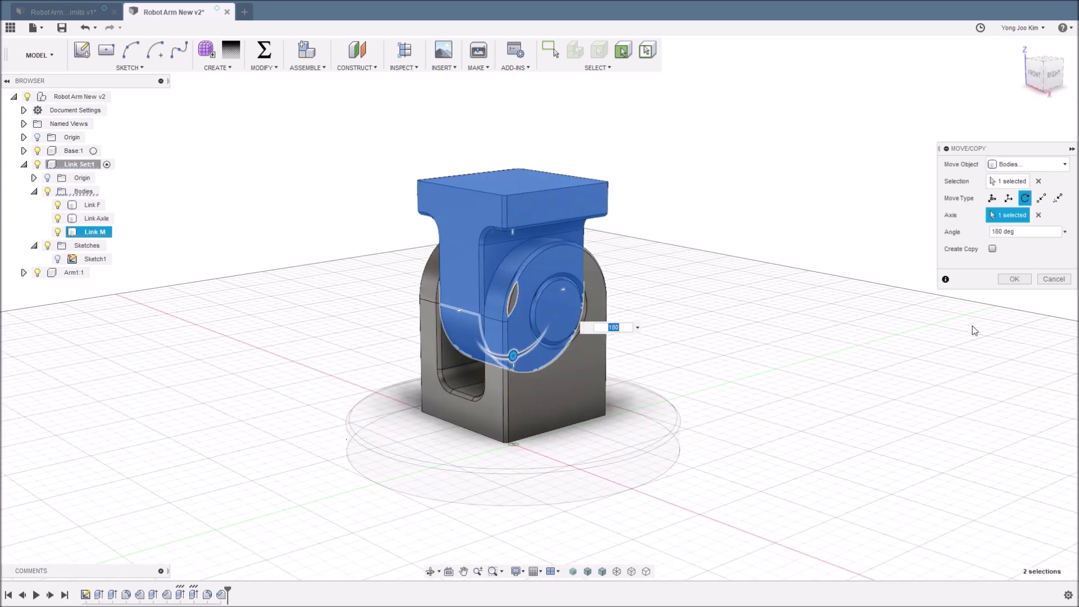
click(1013, 280)
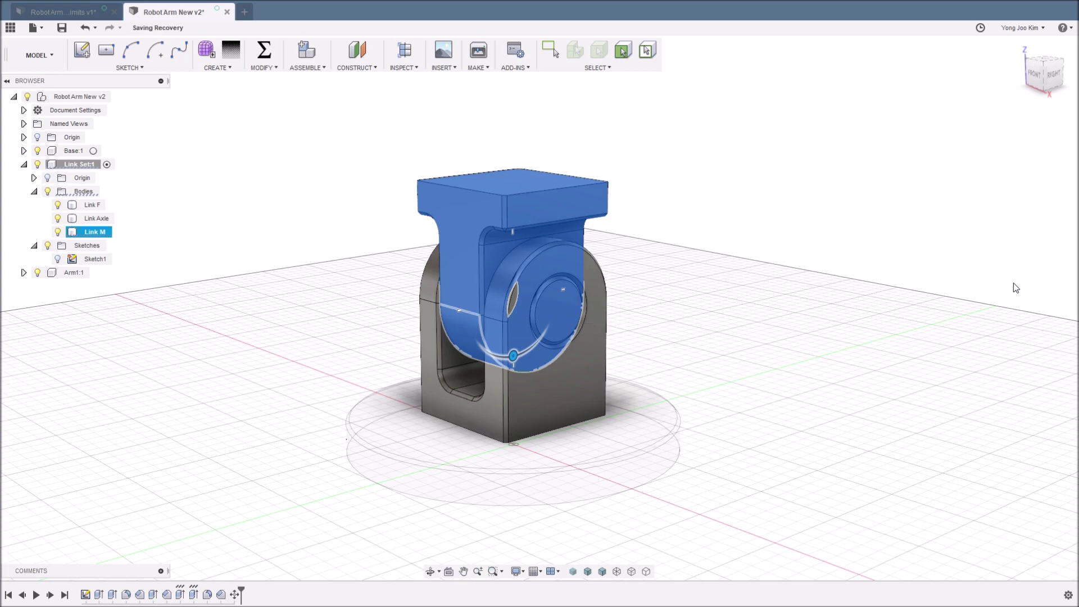
click(381, 292)
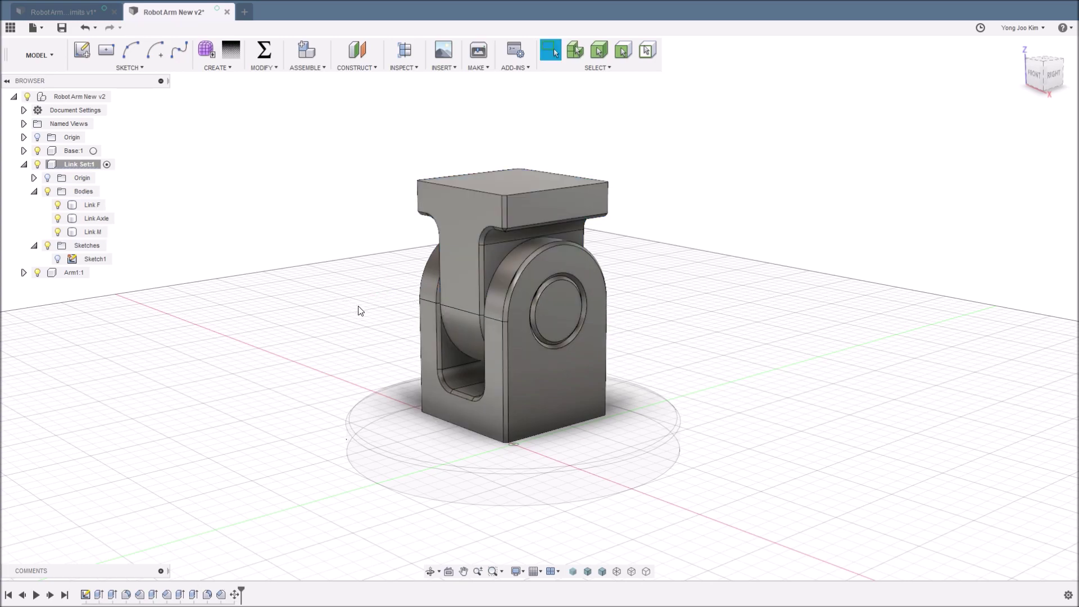
mouse_move(360, 310)
shift+middle_down()
mouse_move(401, 321)
mouse_move(503, 300)
mouse_move(359, 296)
mouse_move(371, 308)
shift+middle_up()
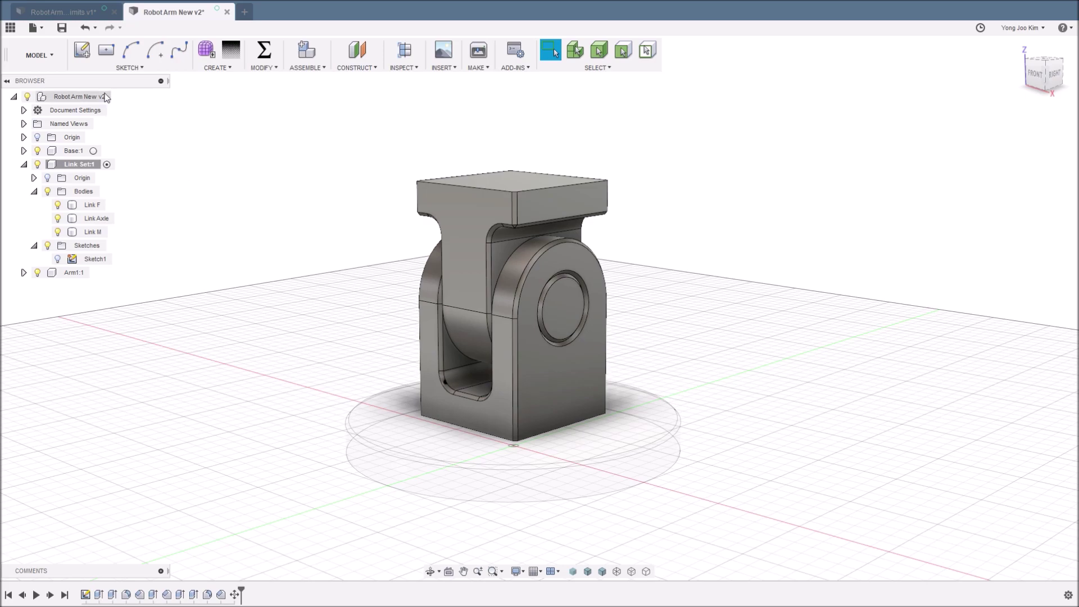
click(61, 29)
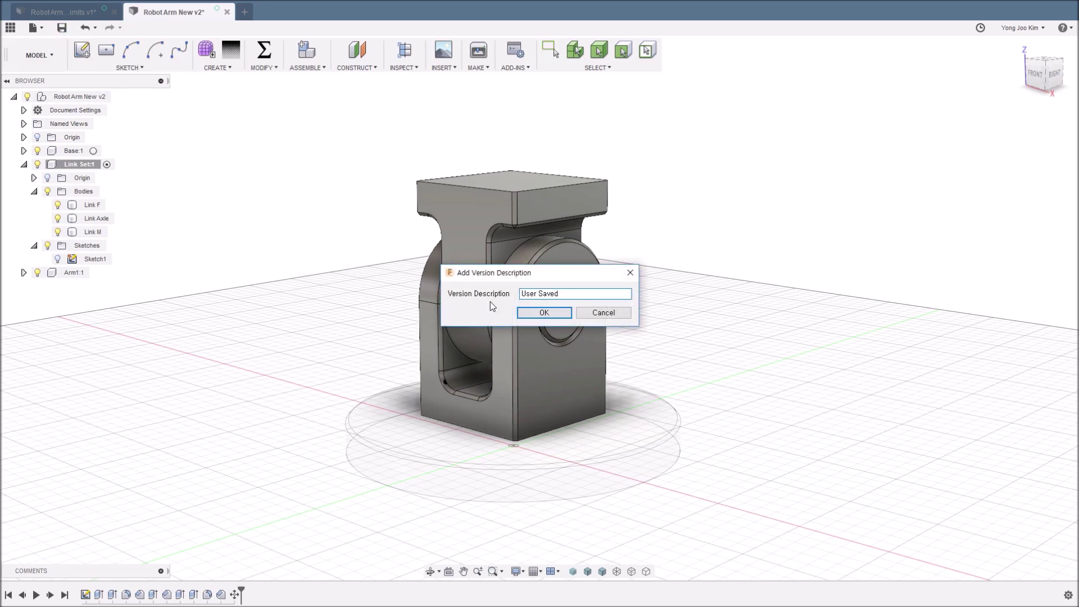
click(522, 313)
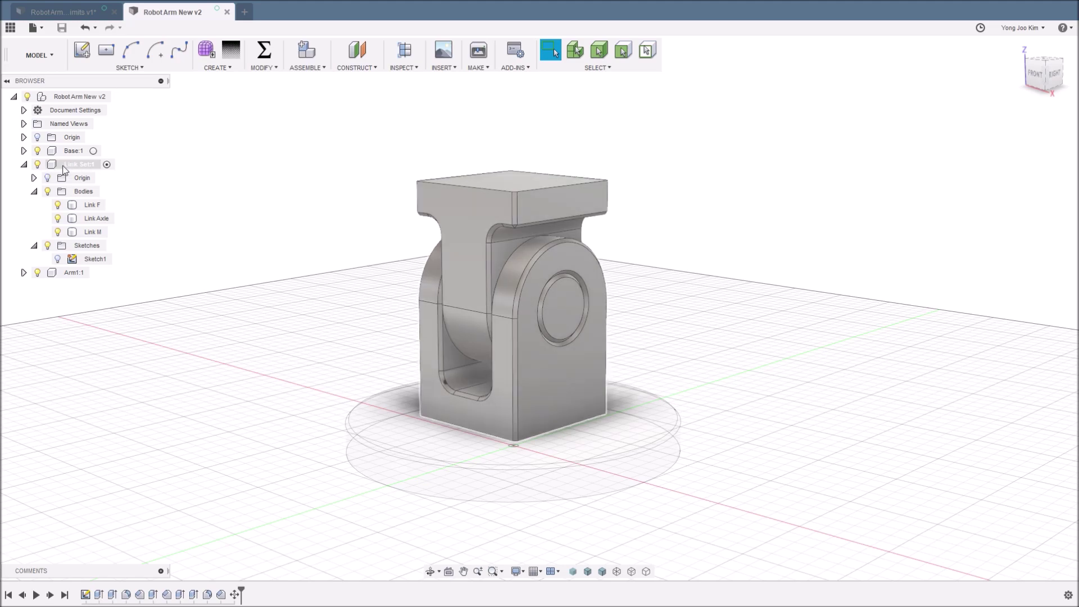
click(98, 219)
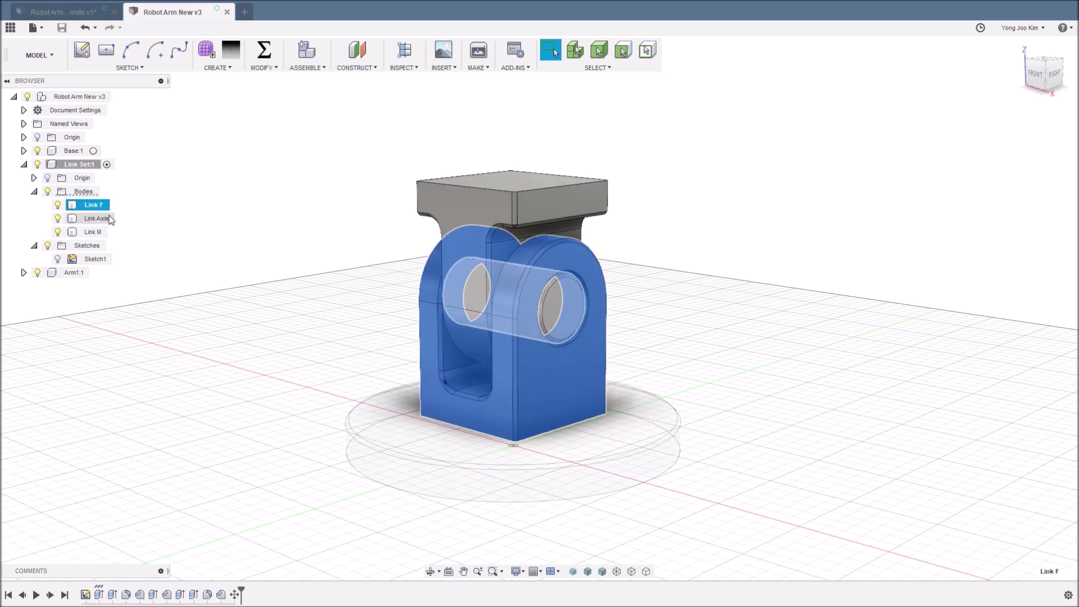
click(104, 231)
click(186, 265)
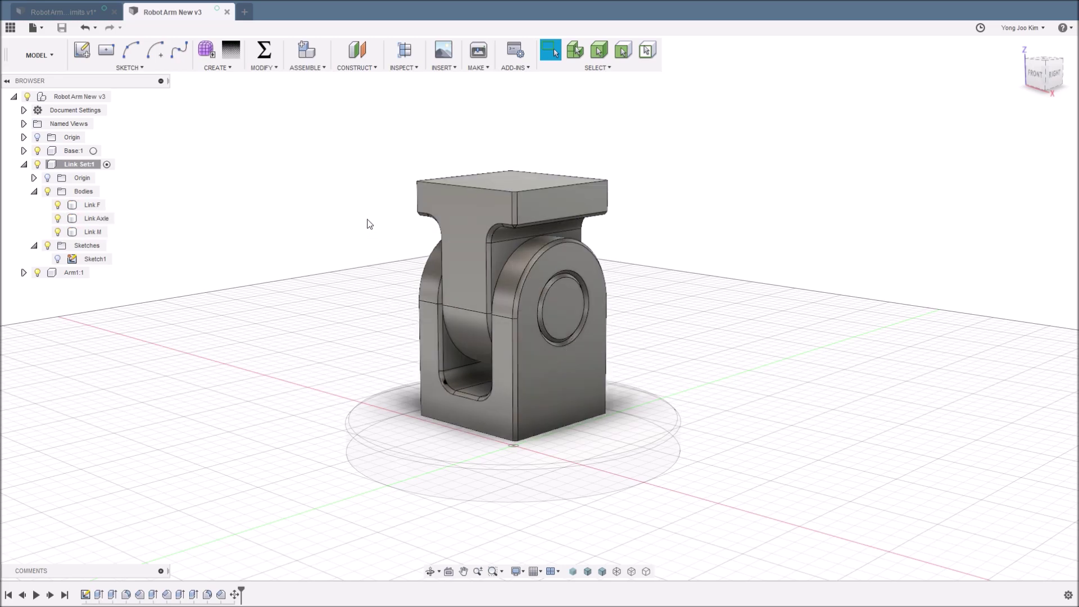
- Convert the Link F, Link Axle and Link M bodies into components with Create Components from Bodies
click(306, 68)
click(100, 205)
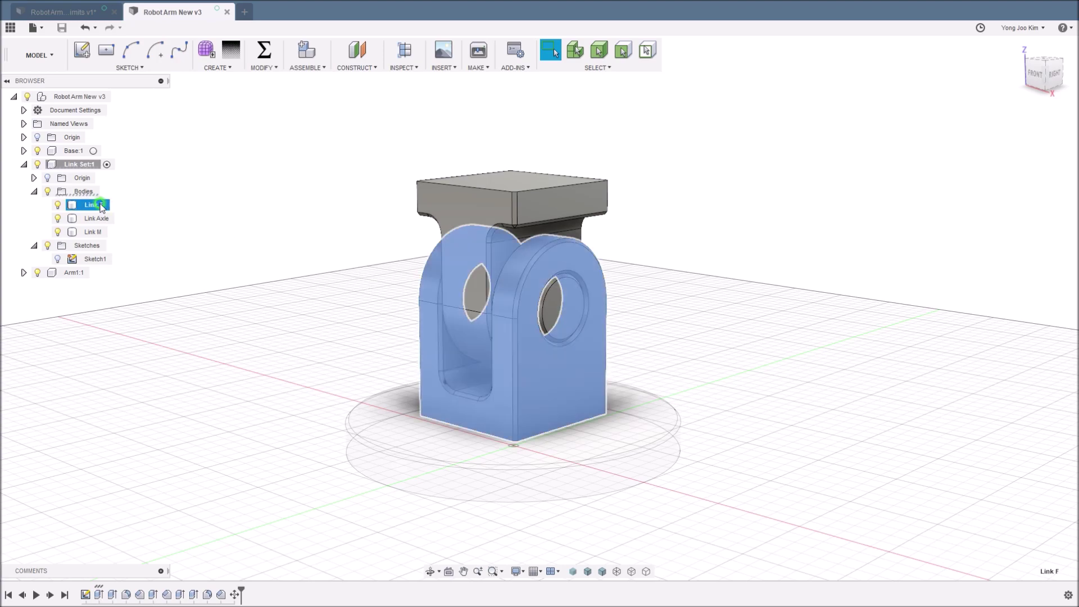
shift+click(102, 234)
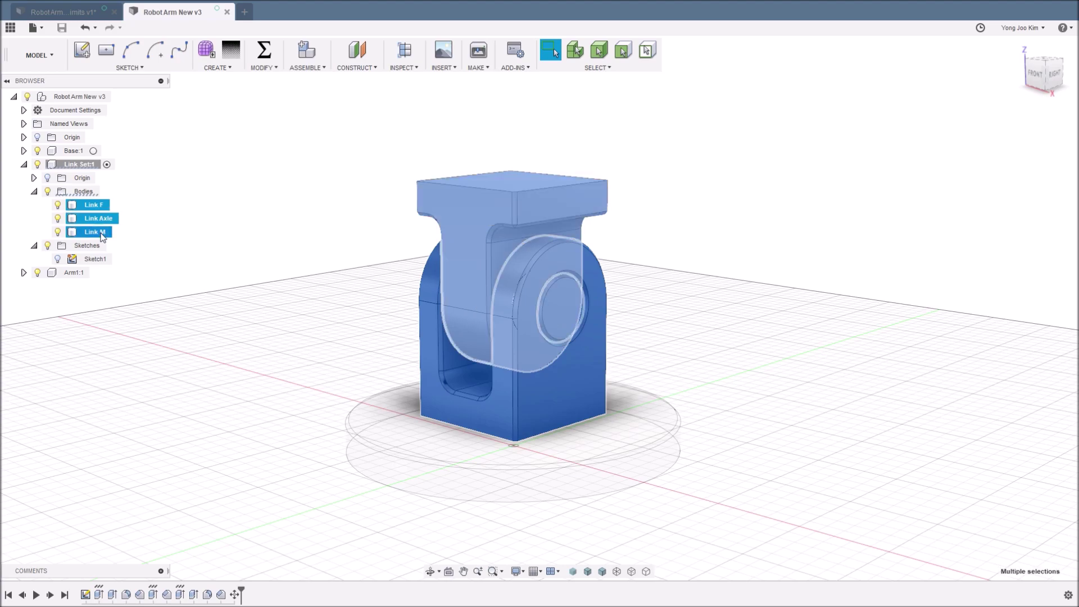
right_click(102, 233)
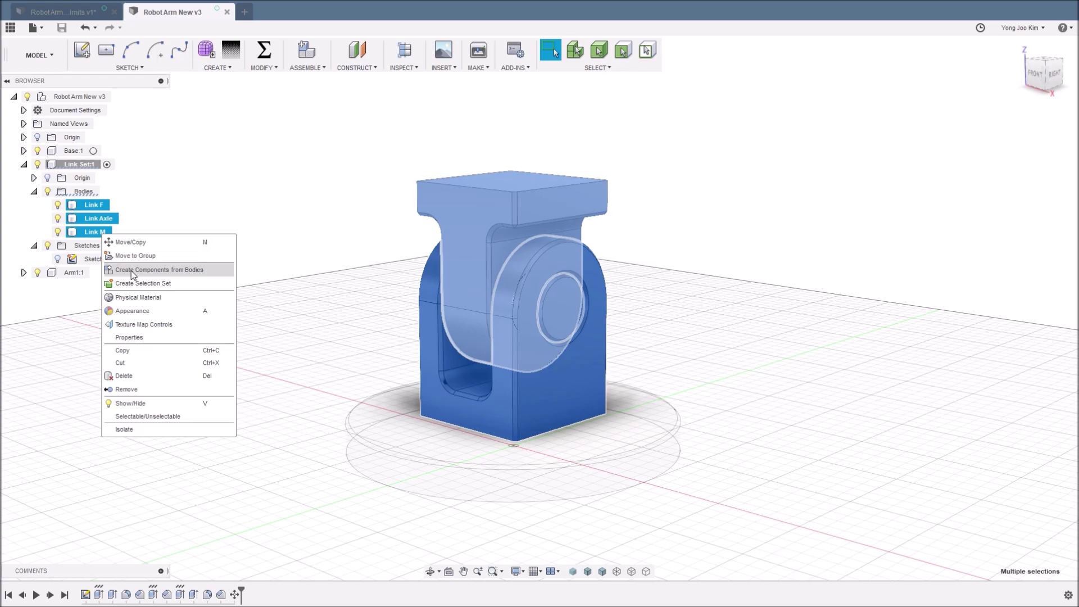
click(212, 270)
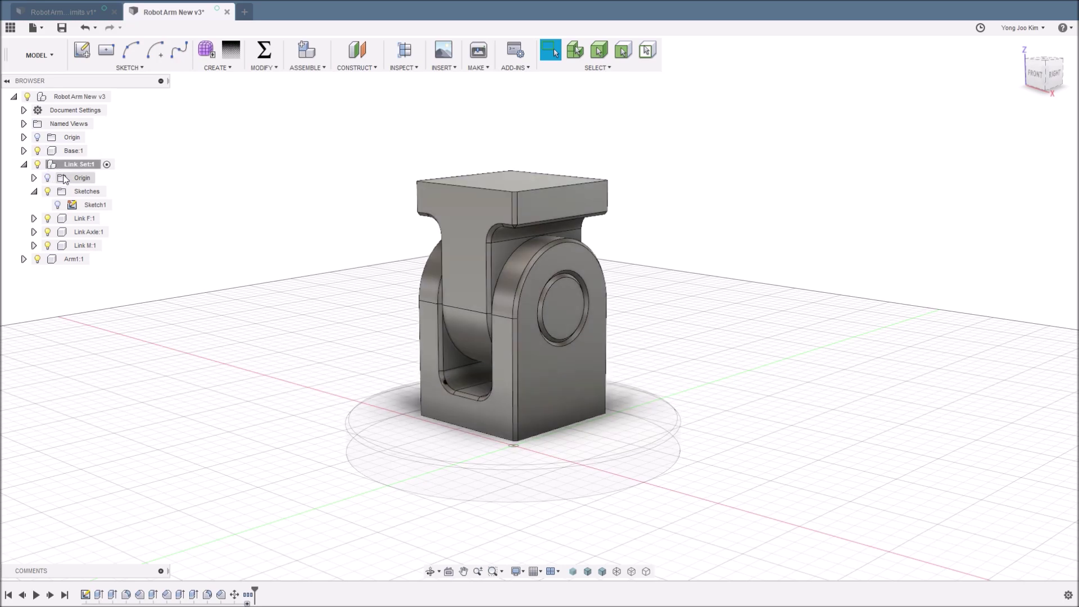
mouse_move(84, 218)
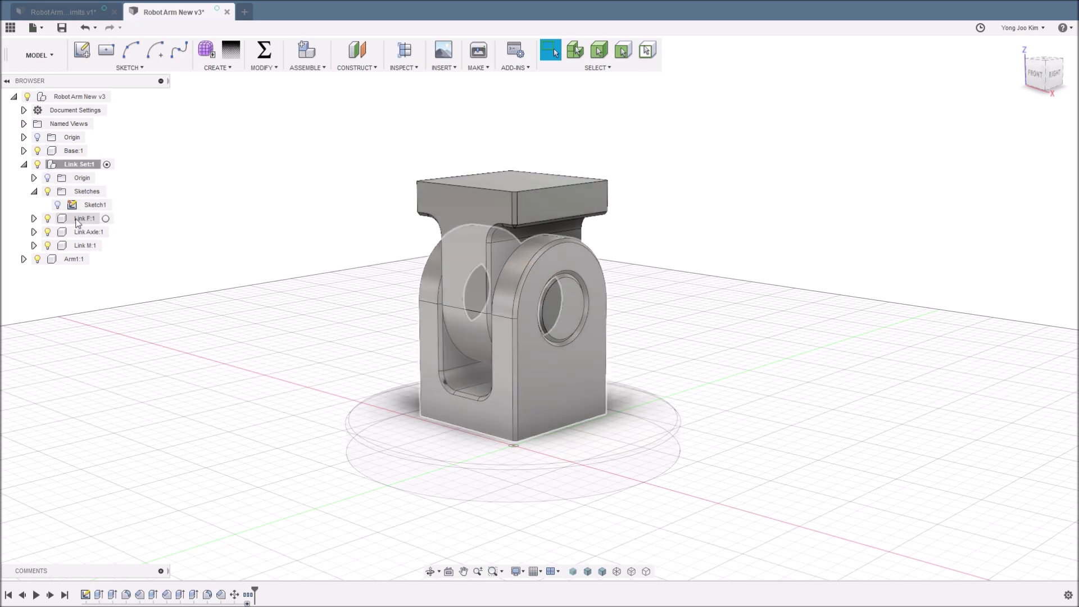
- Expand Link F:1, Link Axle:1 and Link M:1 in the browser and highlight each component
click(34, 218)
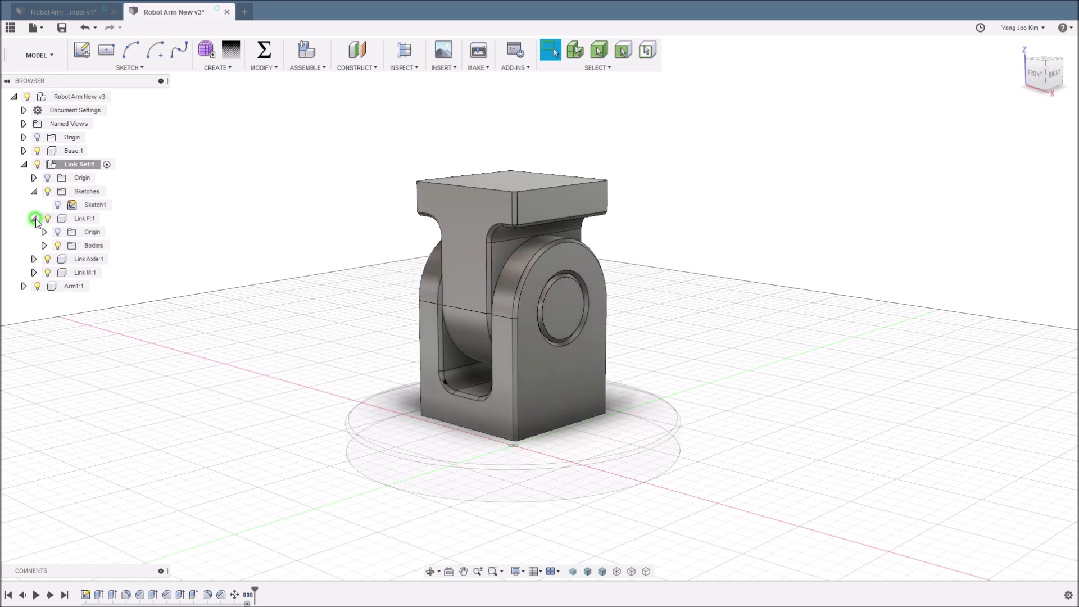
click(34, 259)
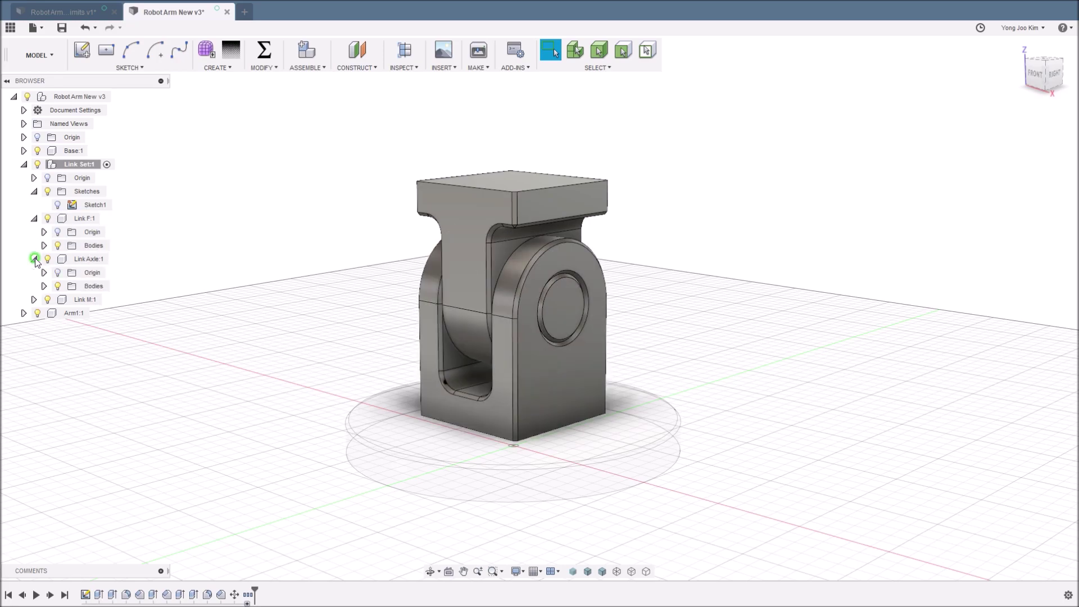
click(33, 299)
mouse_move(84, 218)
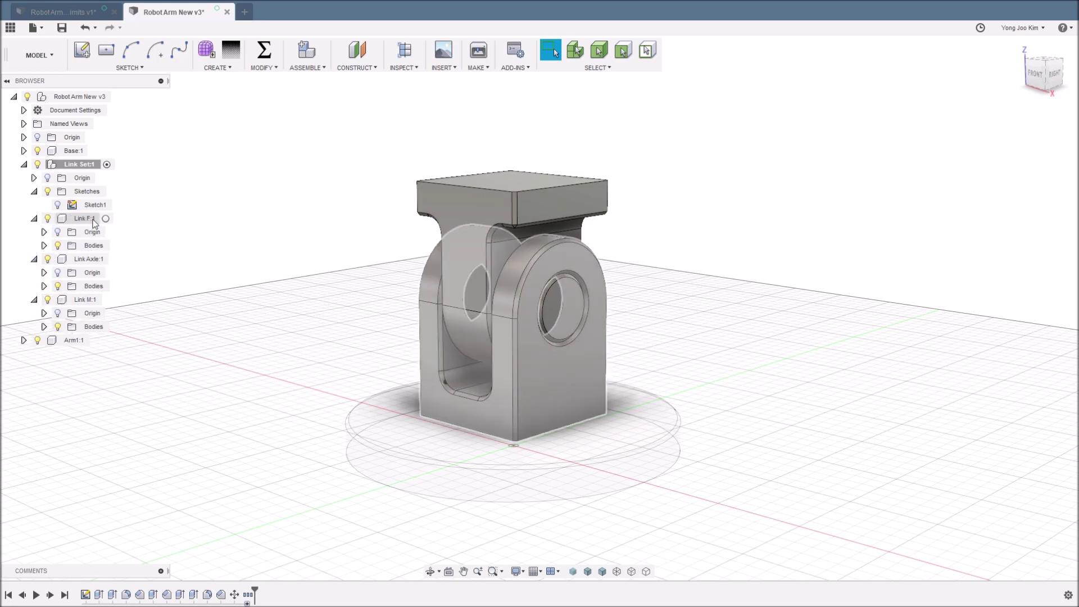
click(88, 259)
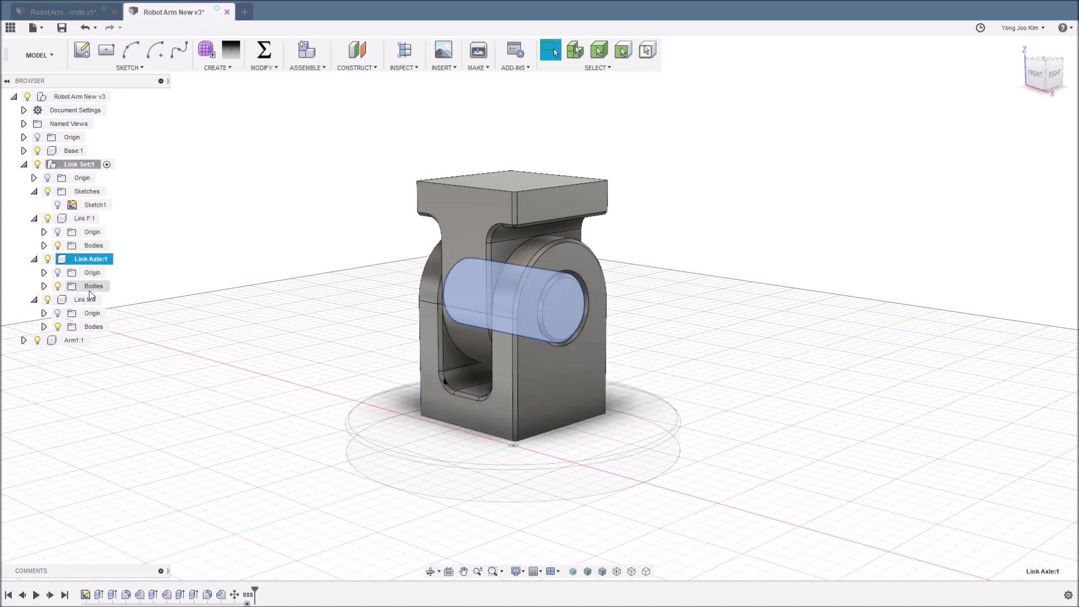
click(87, 304)
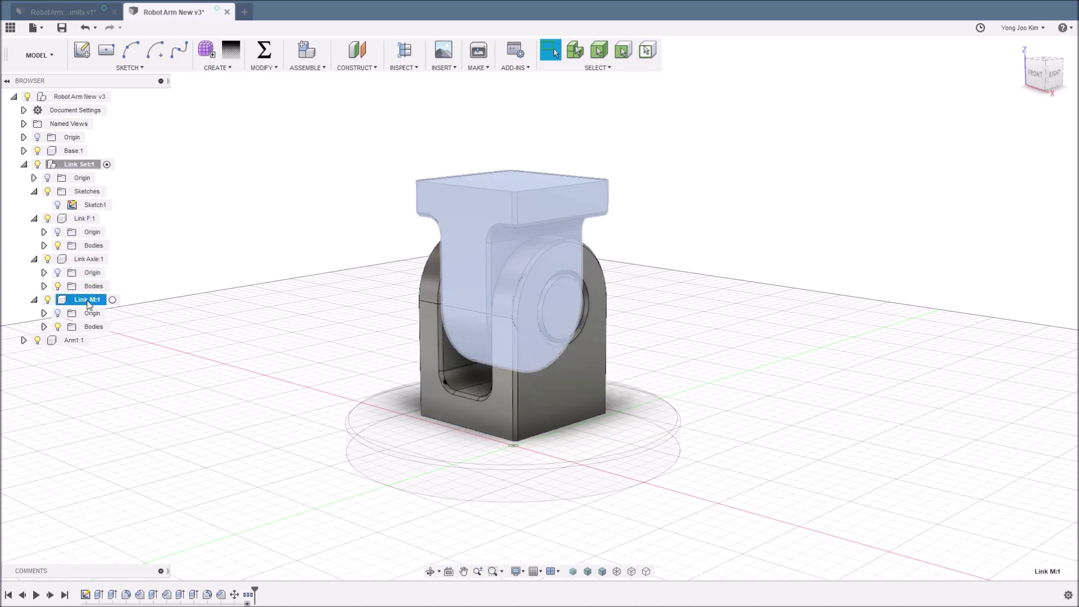
click(134, 248)
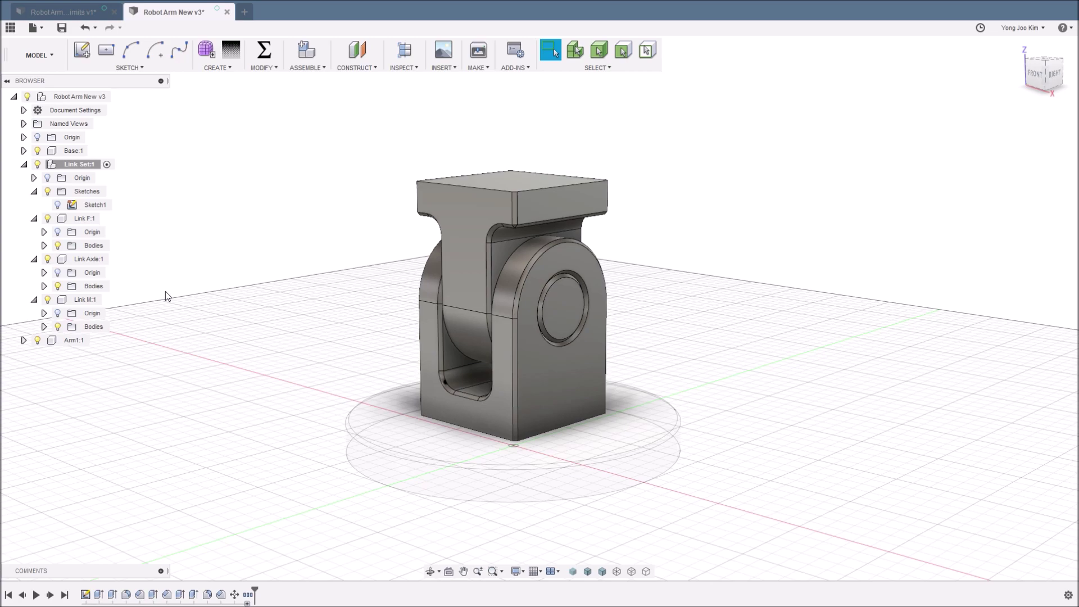
- Collapse Link M:1, Link Axle:1, Link F:1 and the Sketches folder in the browser
click(34, 300)
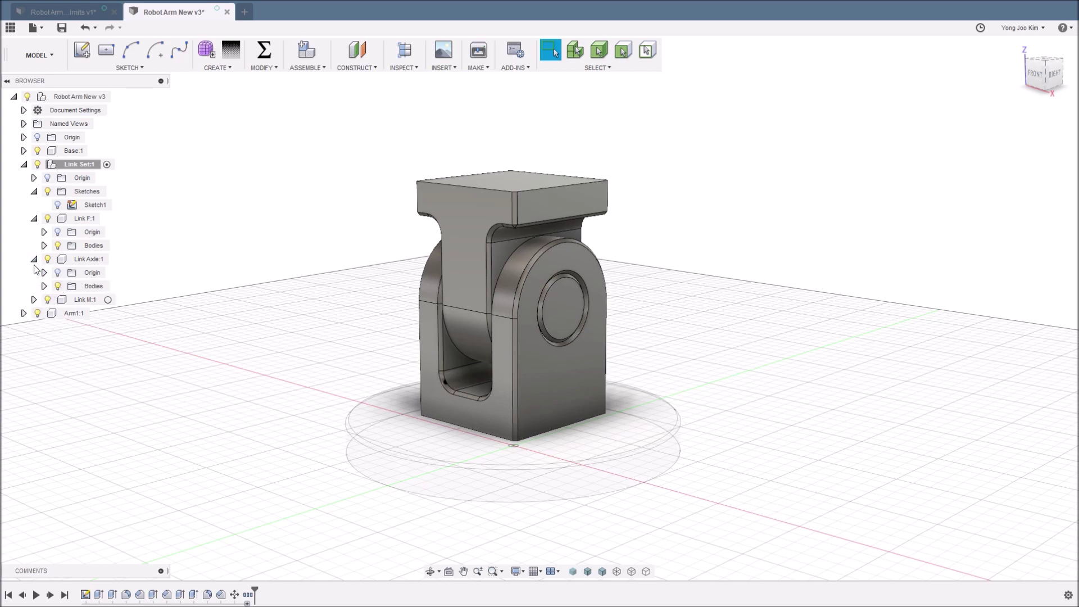
click(34, 259)
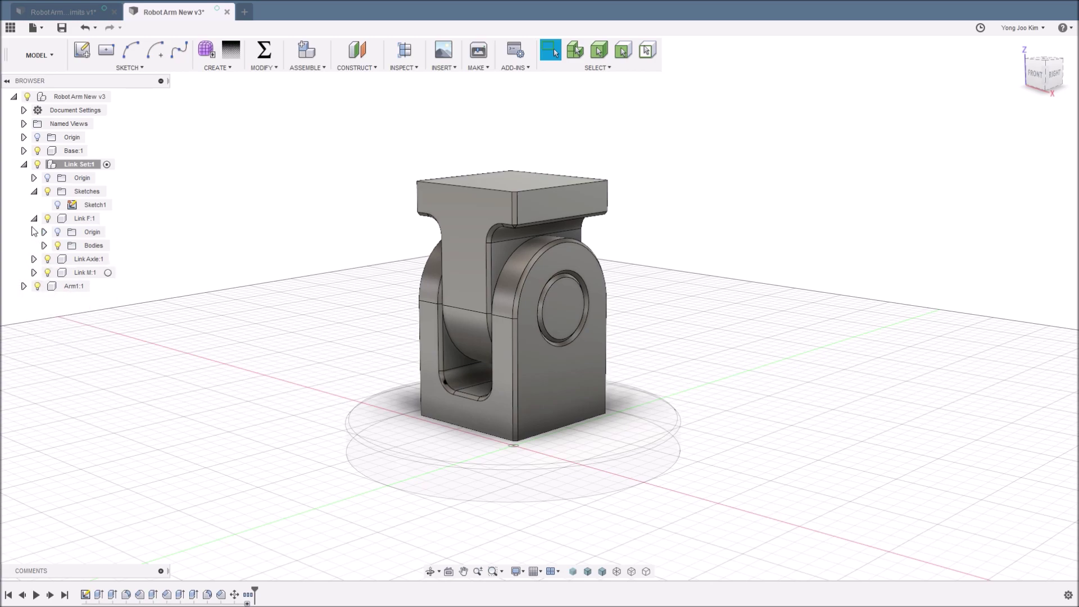
click(34, 218)
click(34, 191)
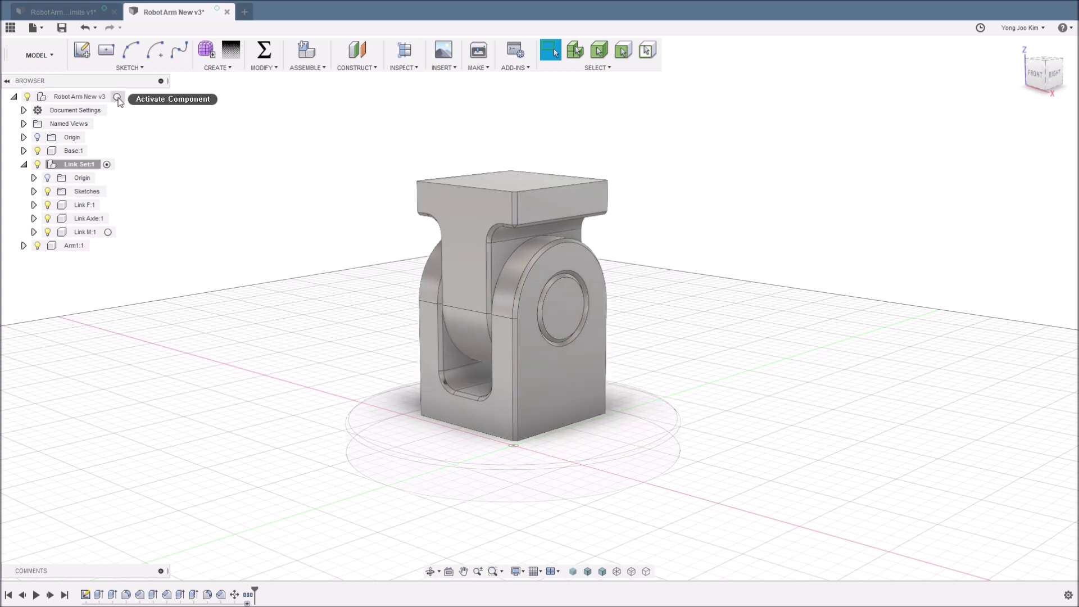
- Activate the top-level Robot Arm New v3 component
click(118, 97)
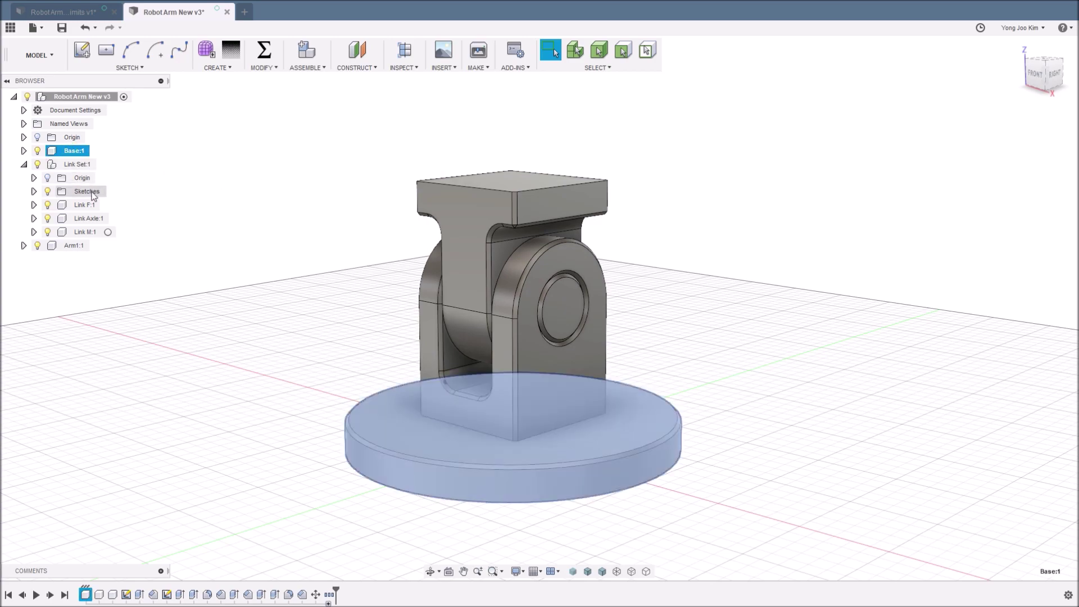
click(87, 205)
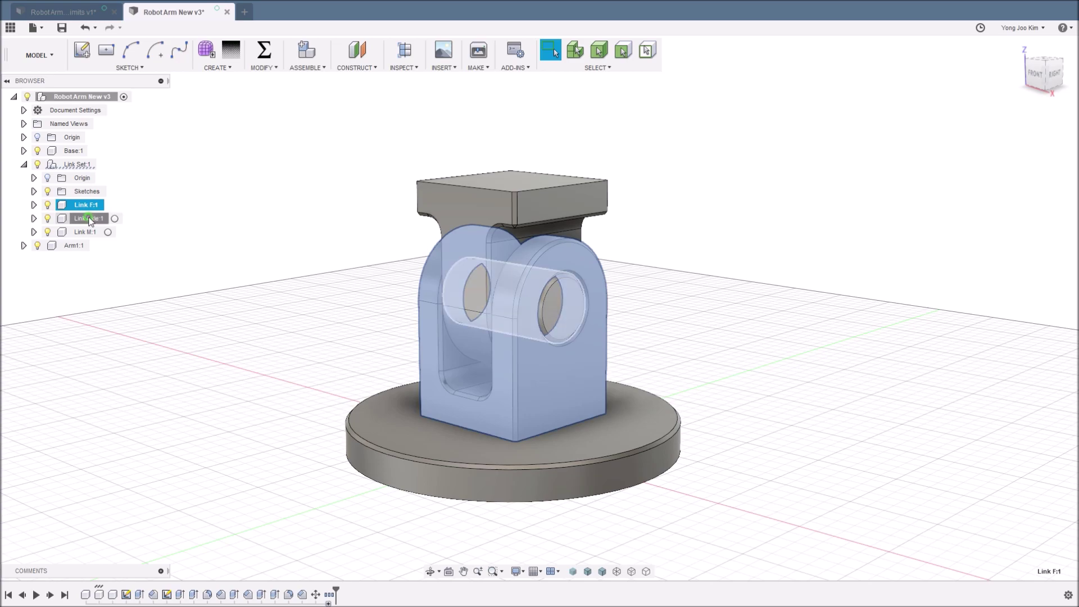
click(89, 218)
click(92, 233)
click(323, 222)
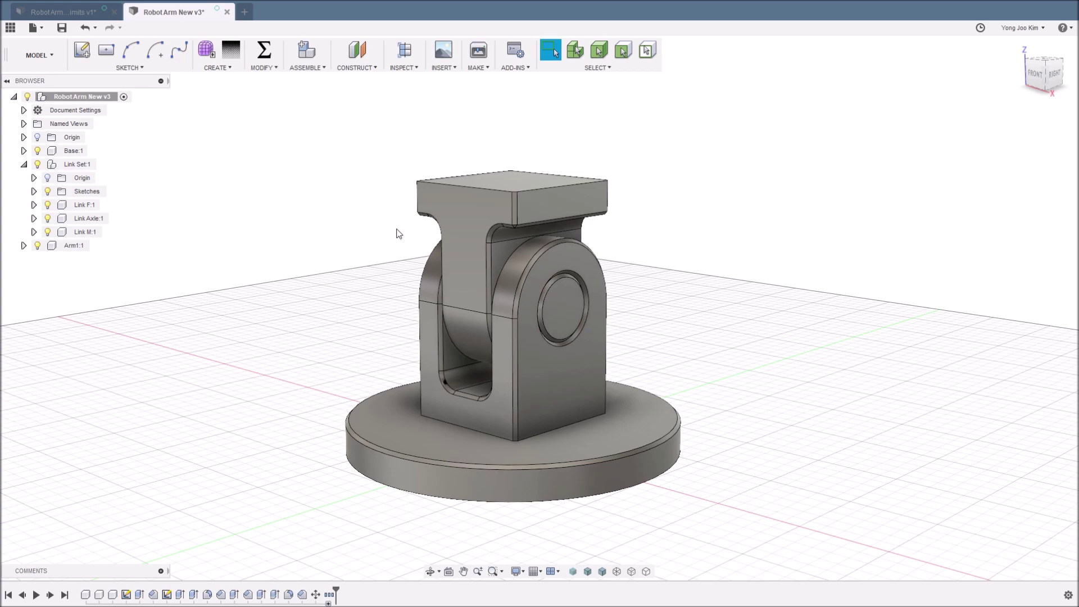
drag(465, 197, 698, 166)
drag(545, 304, 368, 189)
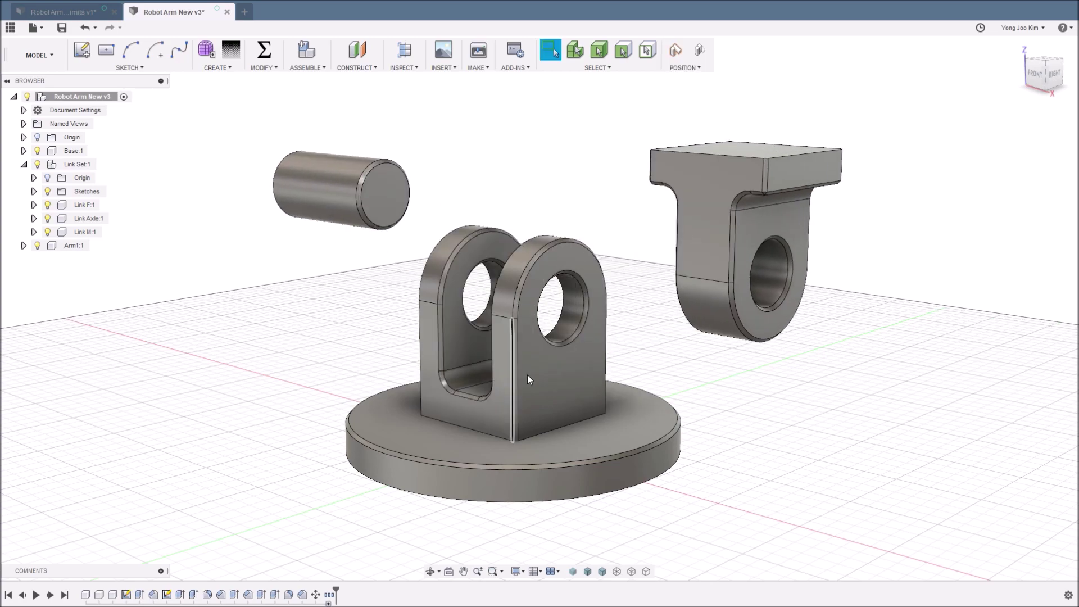
drag(527, 375, 526, 257)
drag(484, 443, 319, 472)
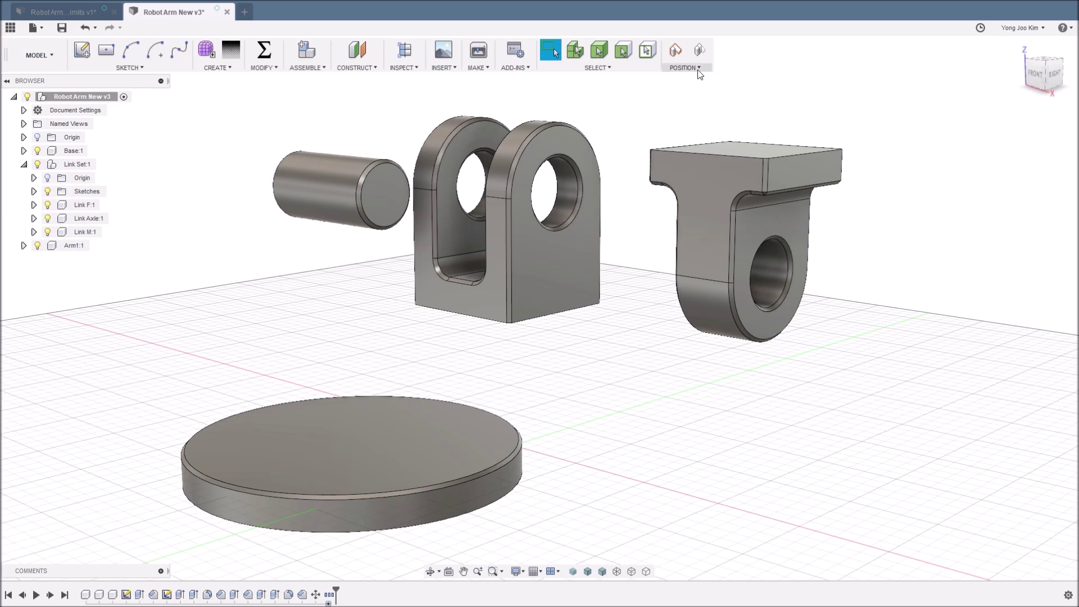
click(699, 50)
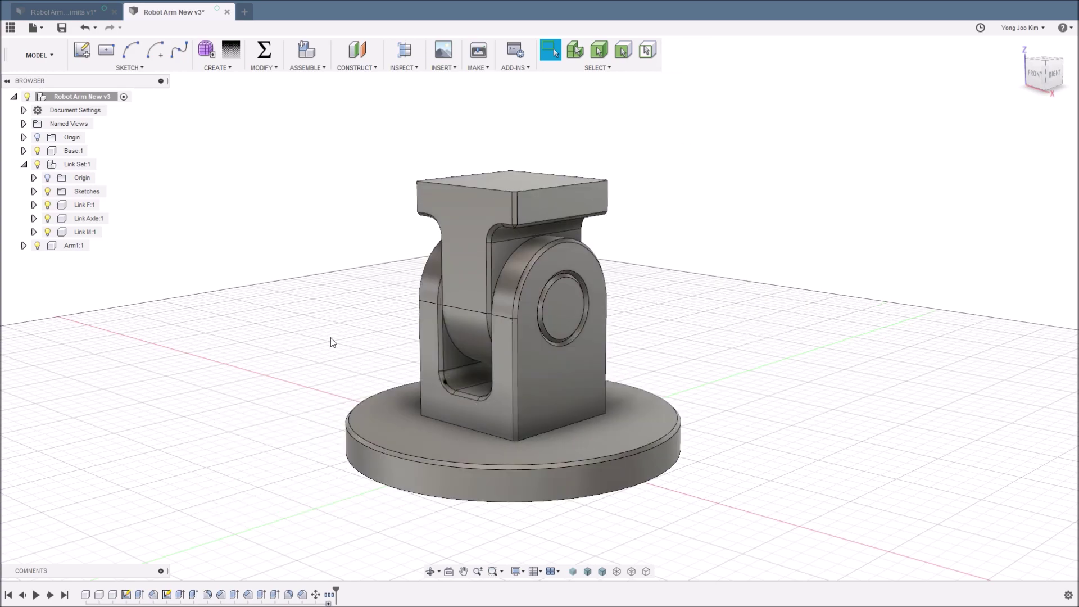
click(77, 17)
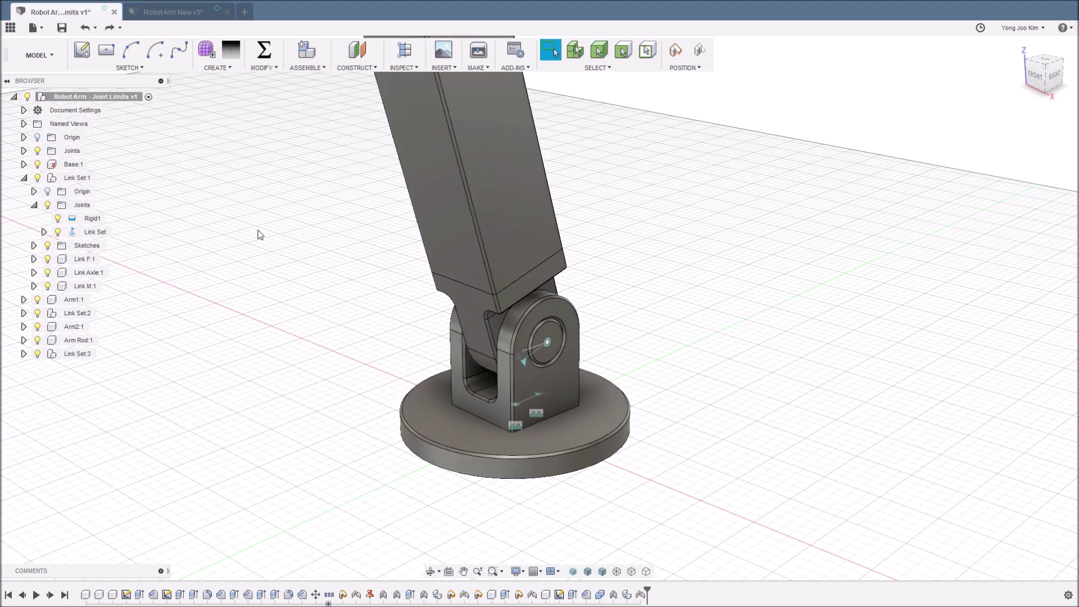
mouse_move(524, 394)
mouse_down()
mouse_move(472, 376)
mouse_move(486, 393)
mouse_move(467, 350)
mouse_move(511, 393)
mouse_move(482, 380)
mouse_move(516, 393)
mouse_move(481, 440)
mouse_up()
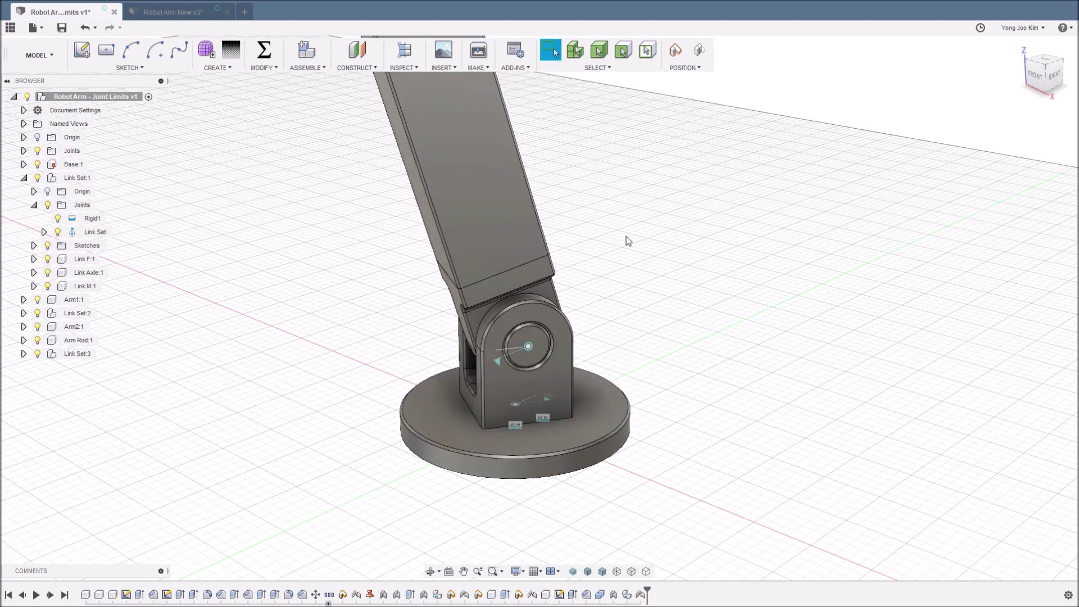
click(190, 12)
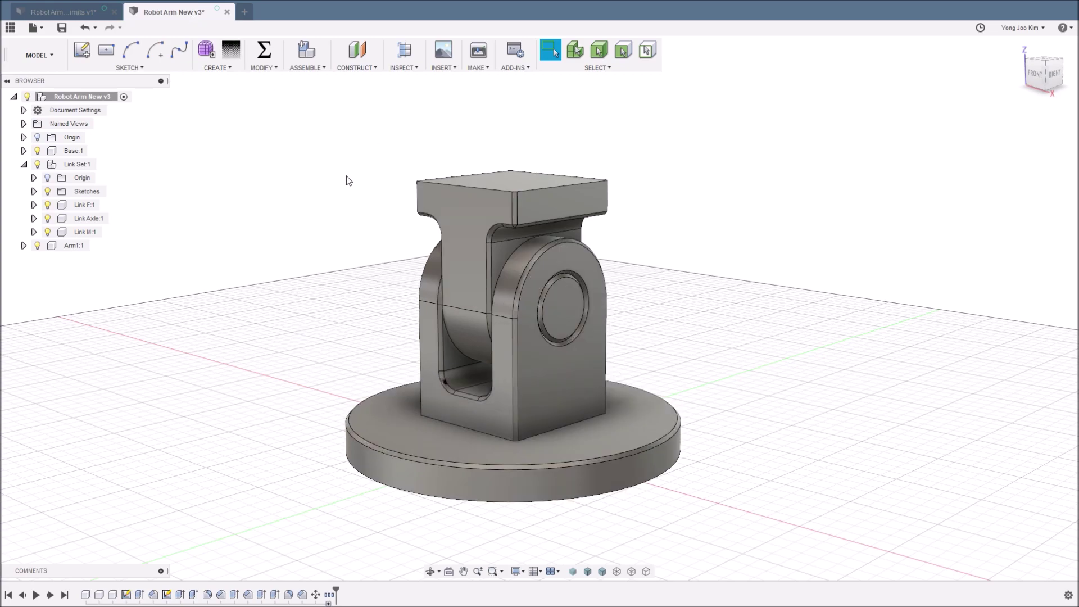
- Show the ASSEMBLE tools list with its joint options
click(315, 67)
mouse_move(305, 93)
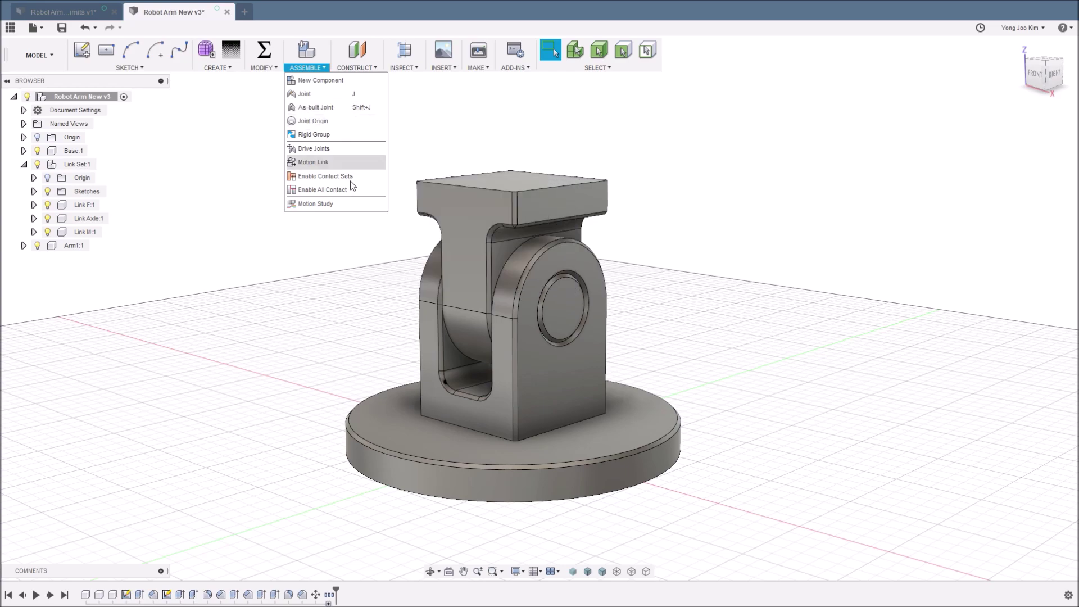
- Drag Link F away from the base and capture the separated positions
click(336, 298)
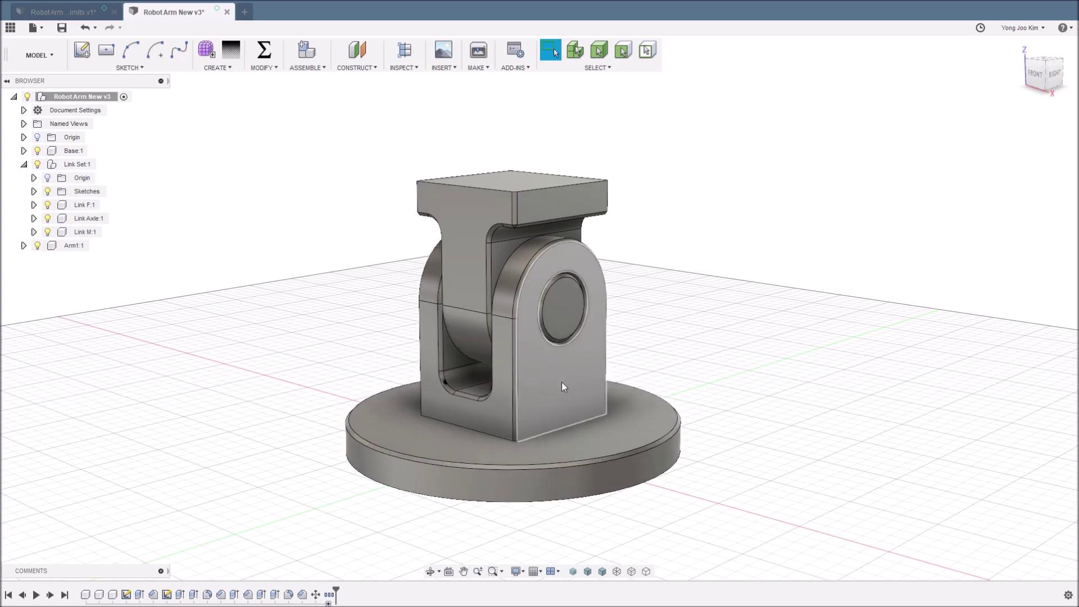
drag(562, 382, 797, 317)
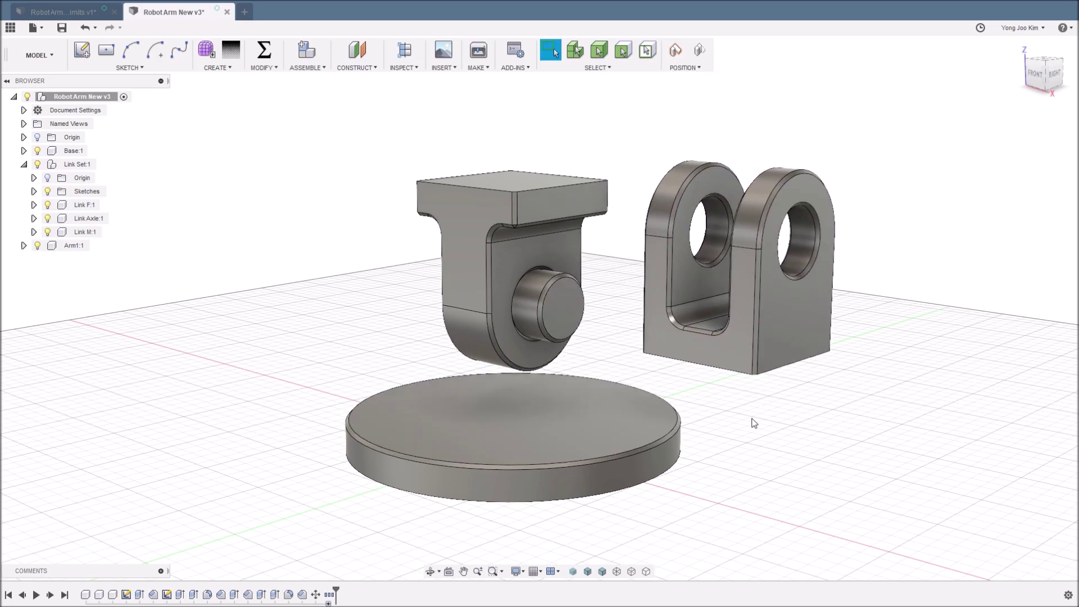
click(673, 51)
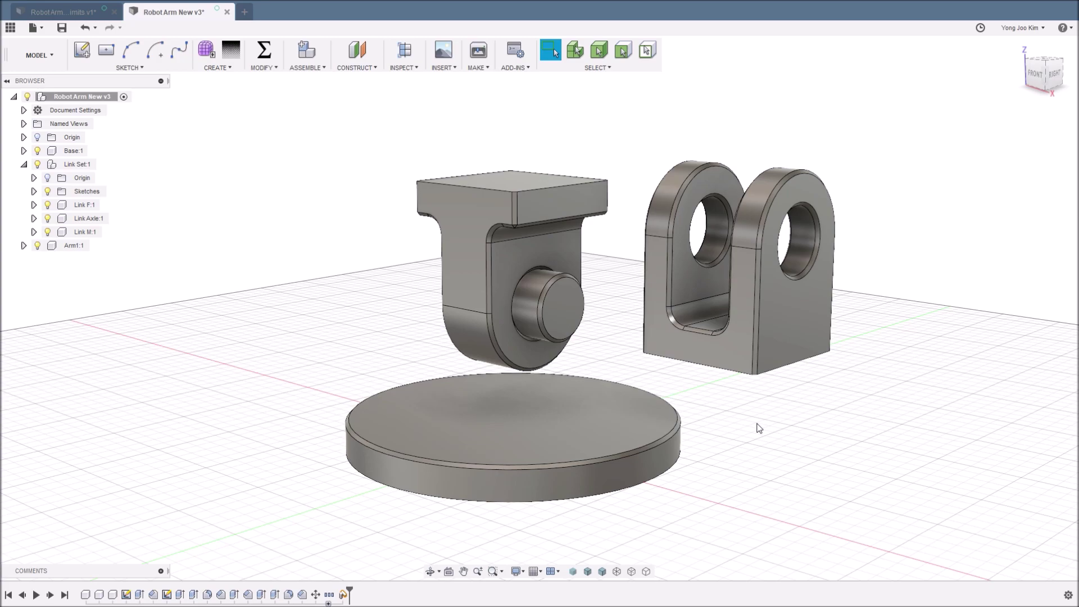
key(j)
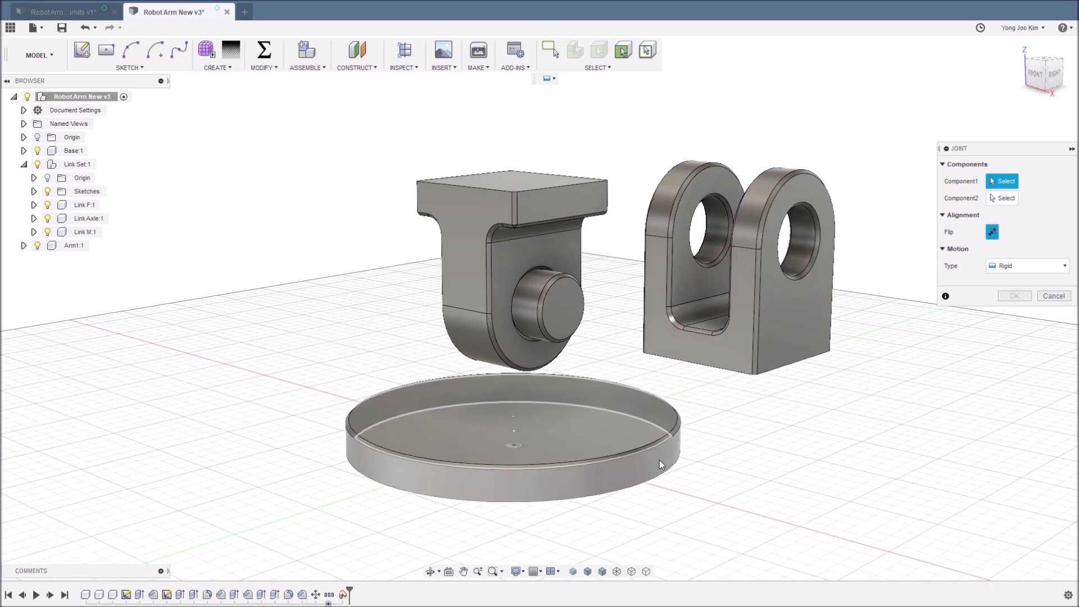
- Orbit the view to look at the link set and base from below
shift+middle_drag(766, 464, 744, 399)
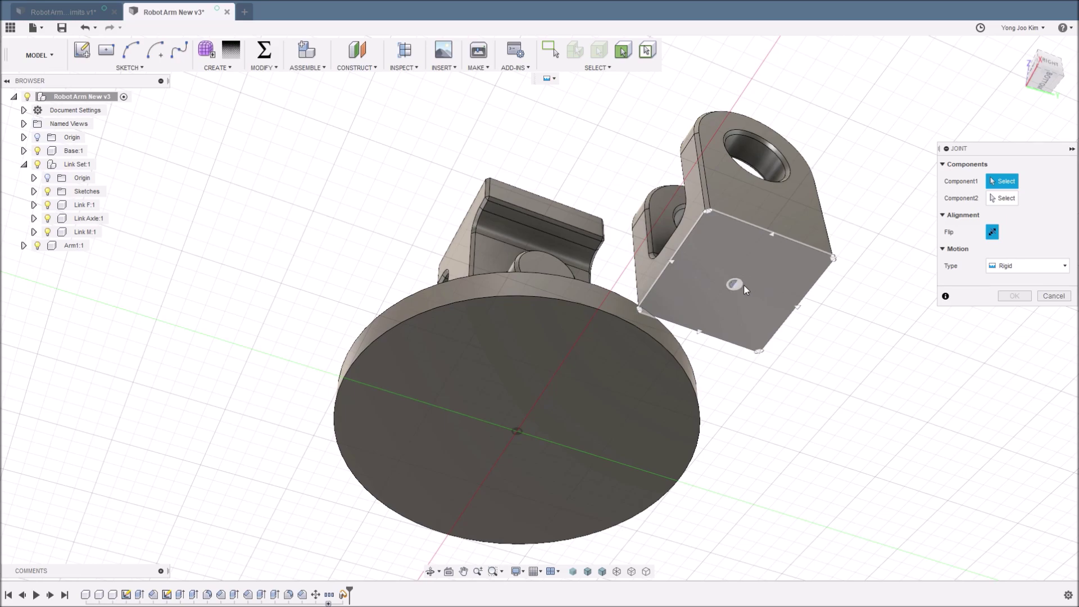
- Joint the centre of Link F's bottom face to the base disc's centre point
click(744, 285)
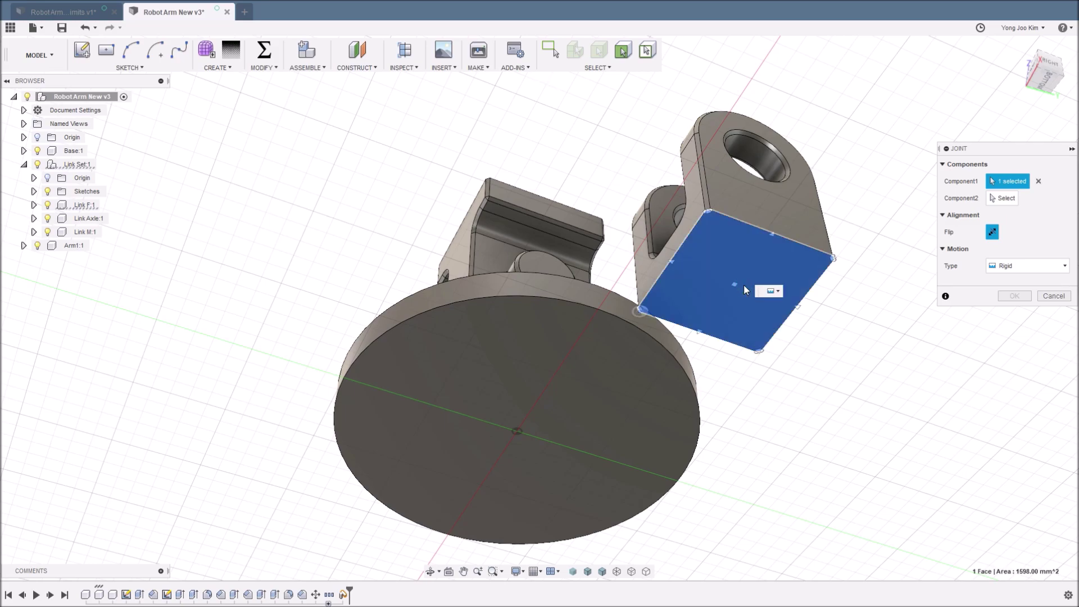
mouse_move(702, 317)
shift+middle_down()
mouse_move(707, 390)
mouse_move(715, 378)
shift+middle_up()
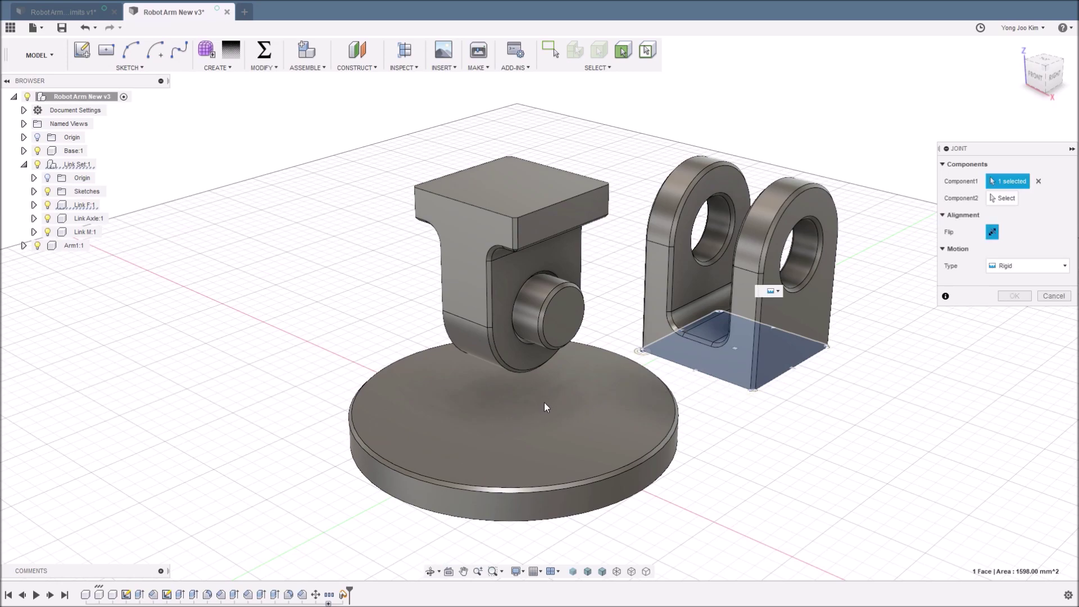
mouse_move(773, 384)
shift+middle_down()
mouse_move(759, 315)
mouse_move(748, 344)
shift+middle_up()
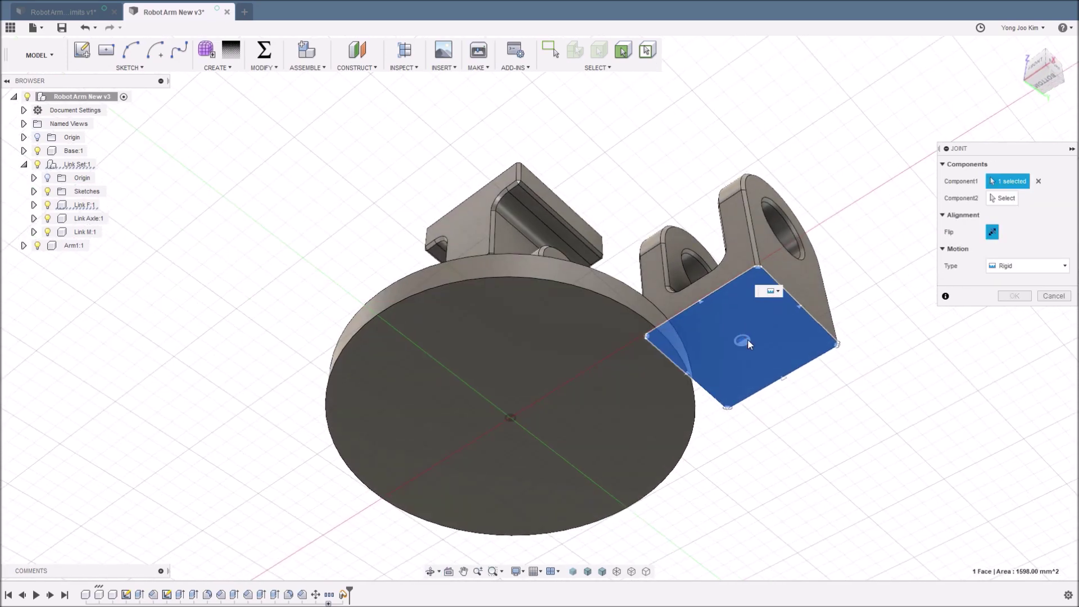
click(747, 340)
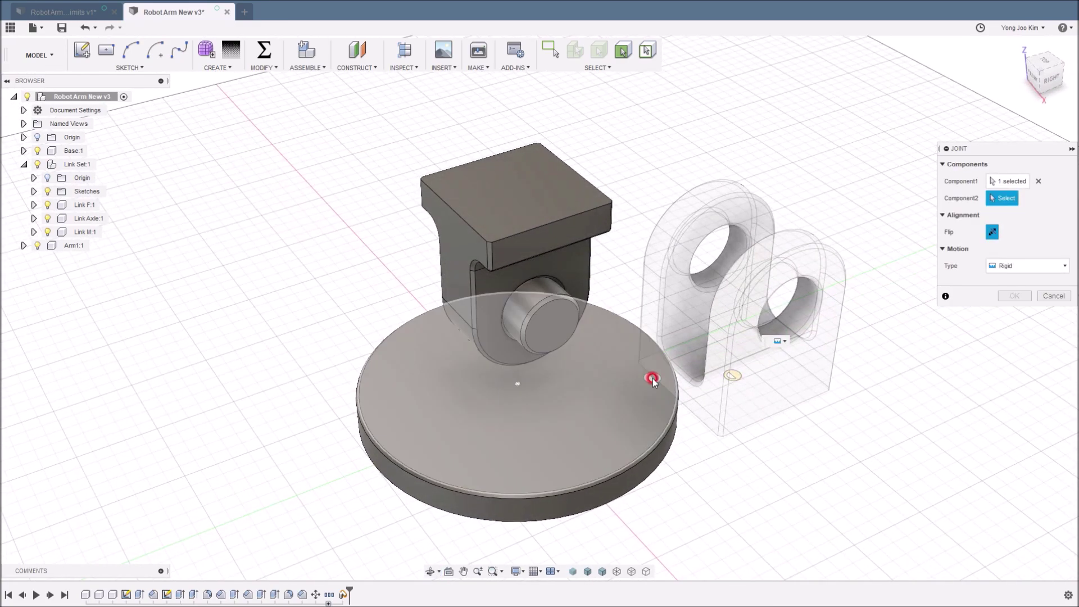
click(531, 387)
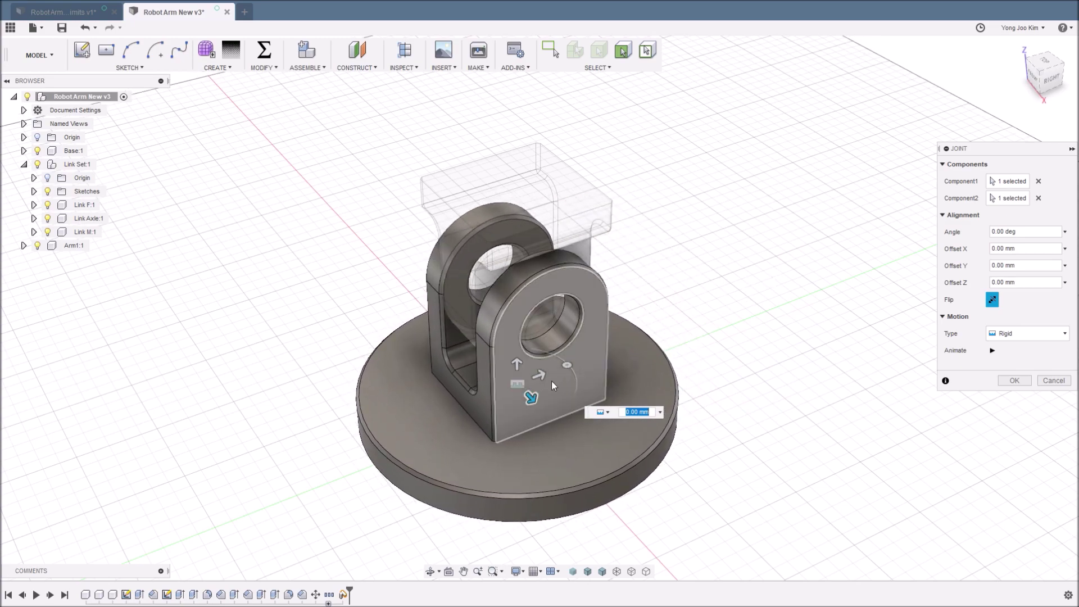
shift+middle_drag(584, 416, 586, 416)
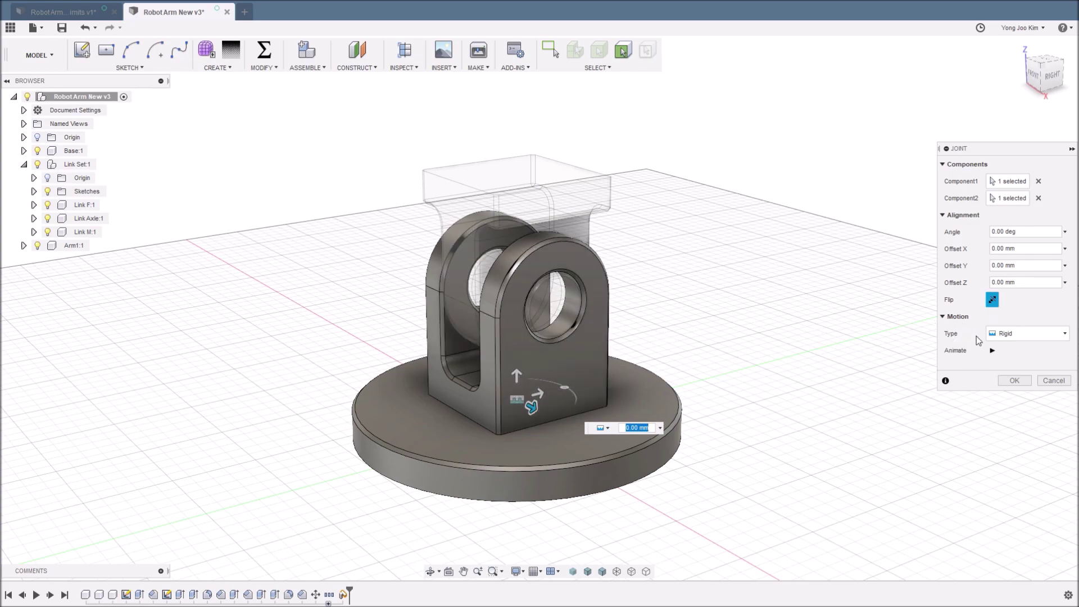
- Set the joint motion to Revolute about the Z axis, preview the animation, and confirm it
click(1040, 336)
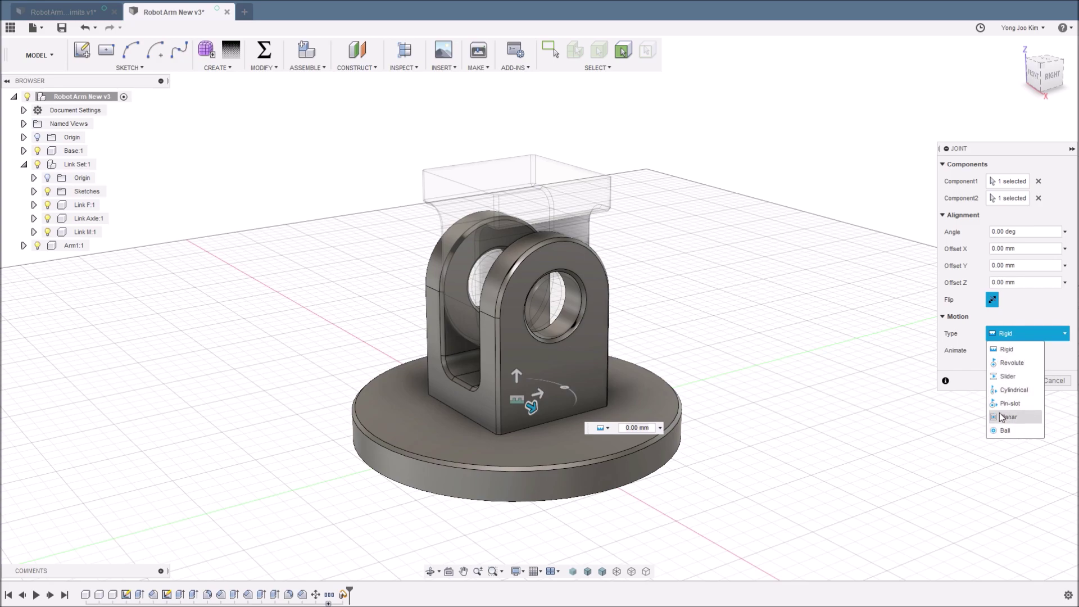
click(1030, 364)
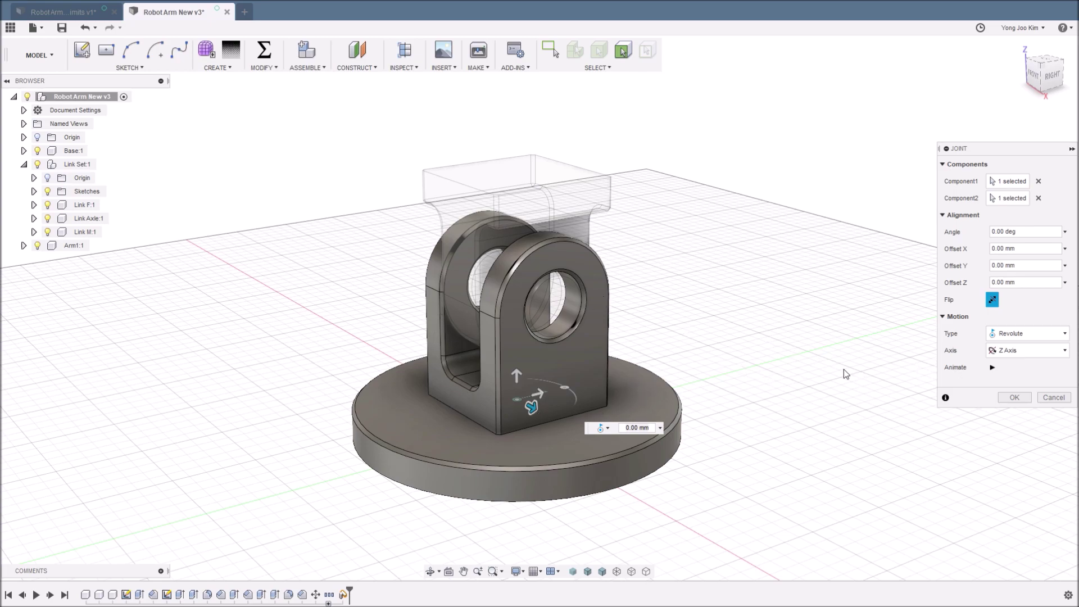
click(1064, 354)
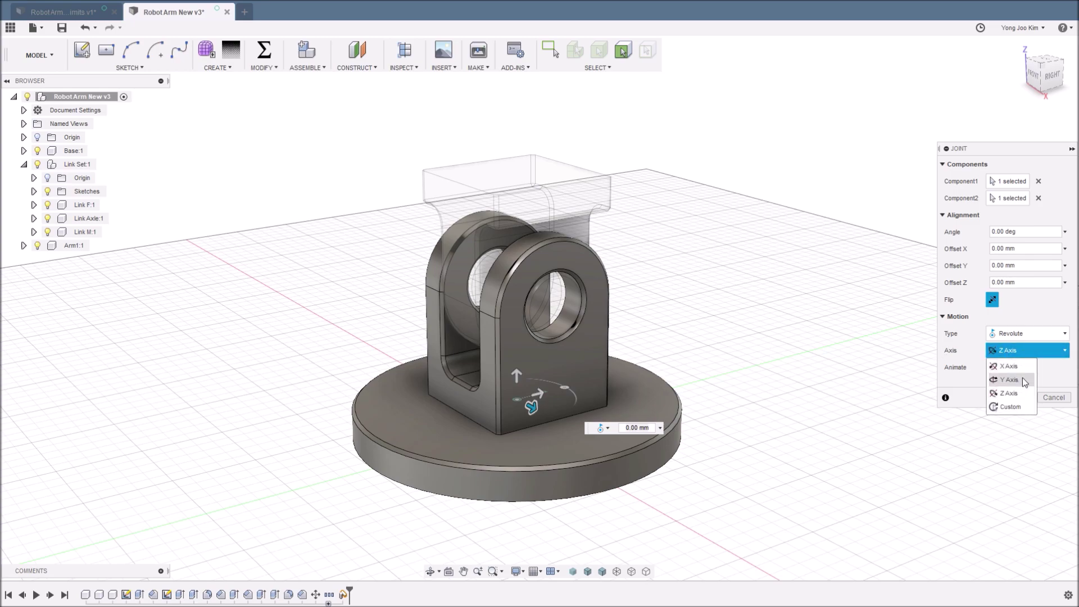
click(1052, 383)
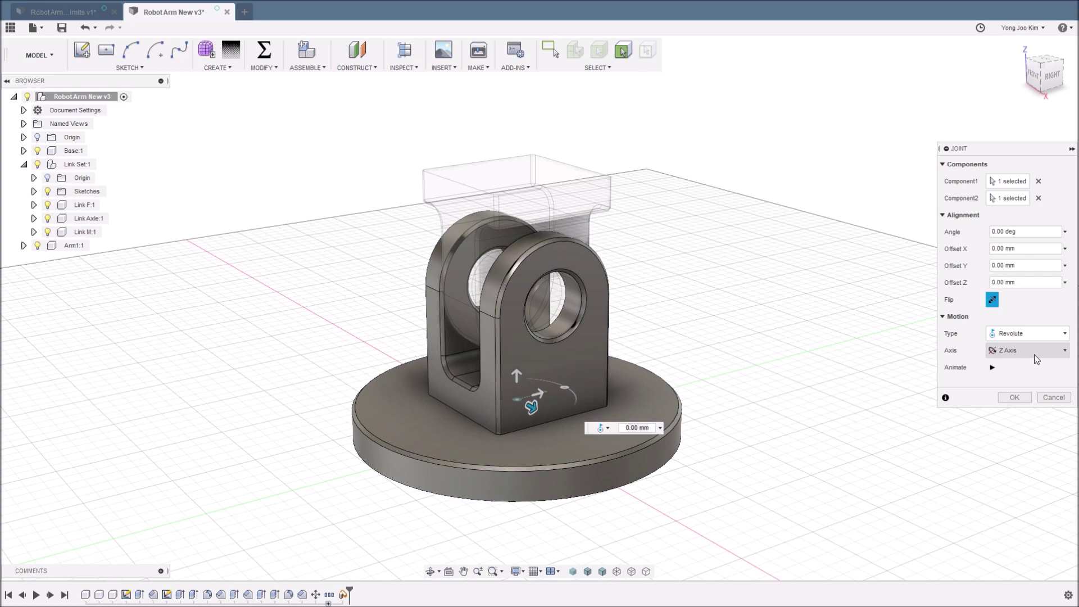
click(993, 368)
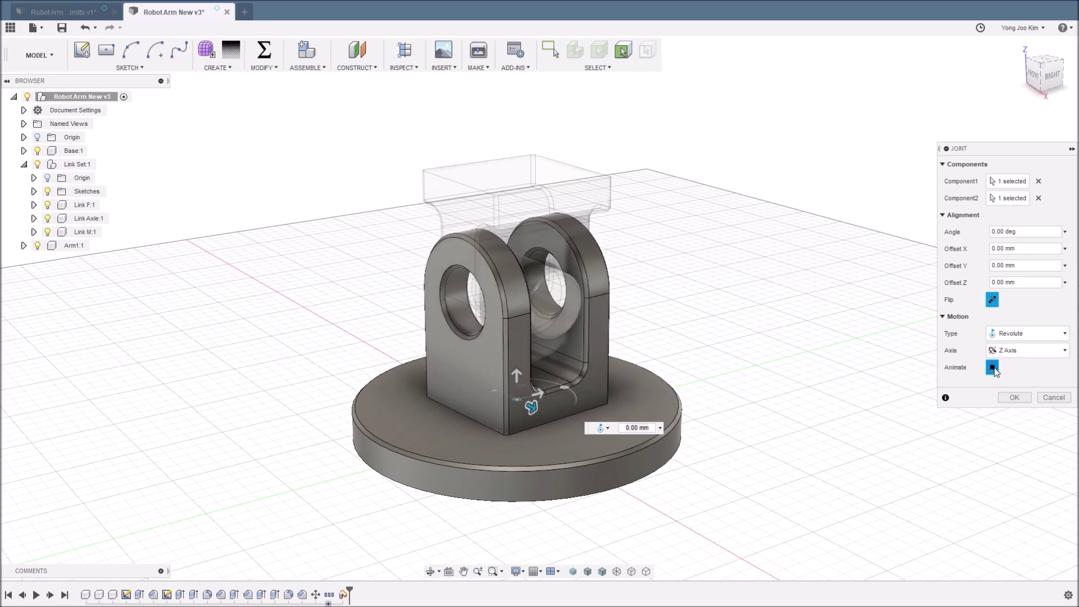
click(992, 369)
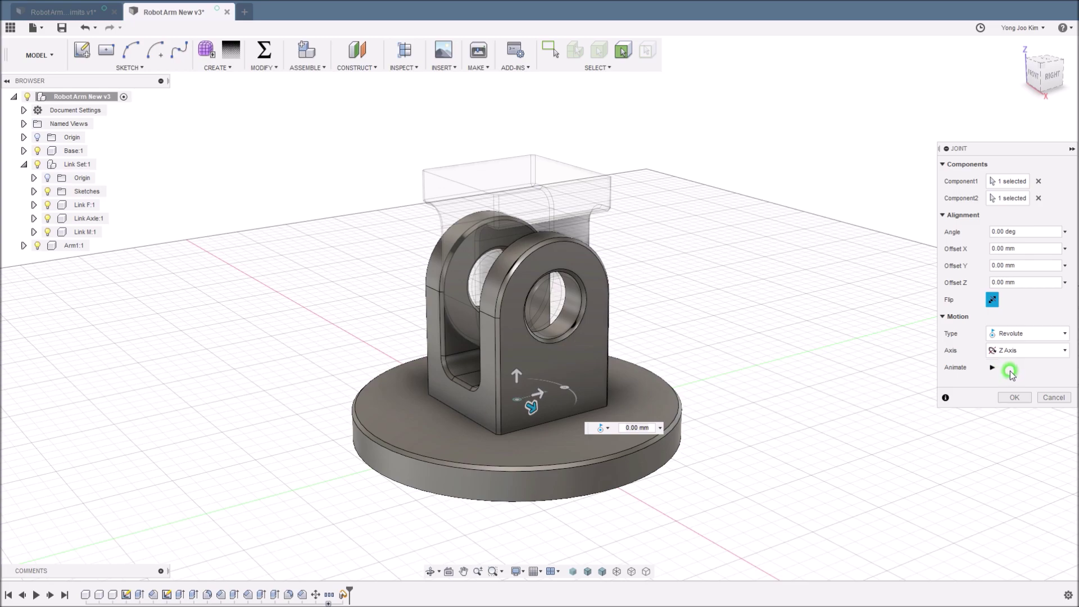
click(1006, 397)
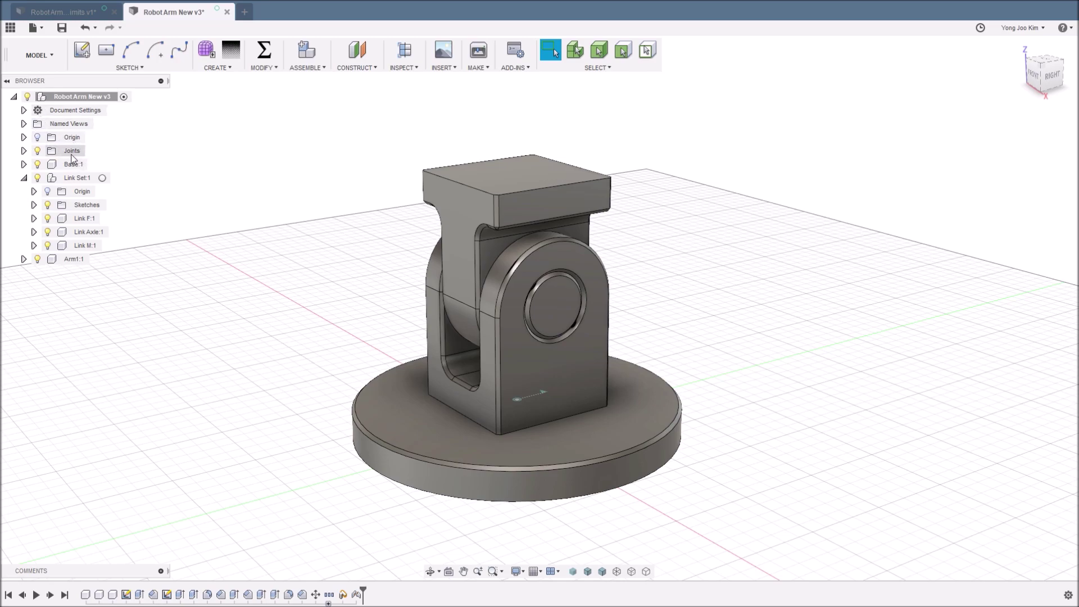
- Expand the Joints folder and inspect Rev1 alongside the Base:1 and Link F:1 components
click(23, 150)
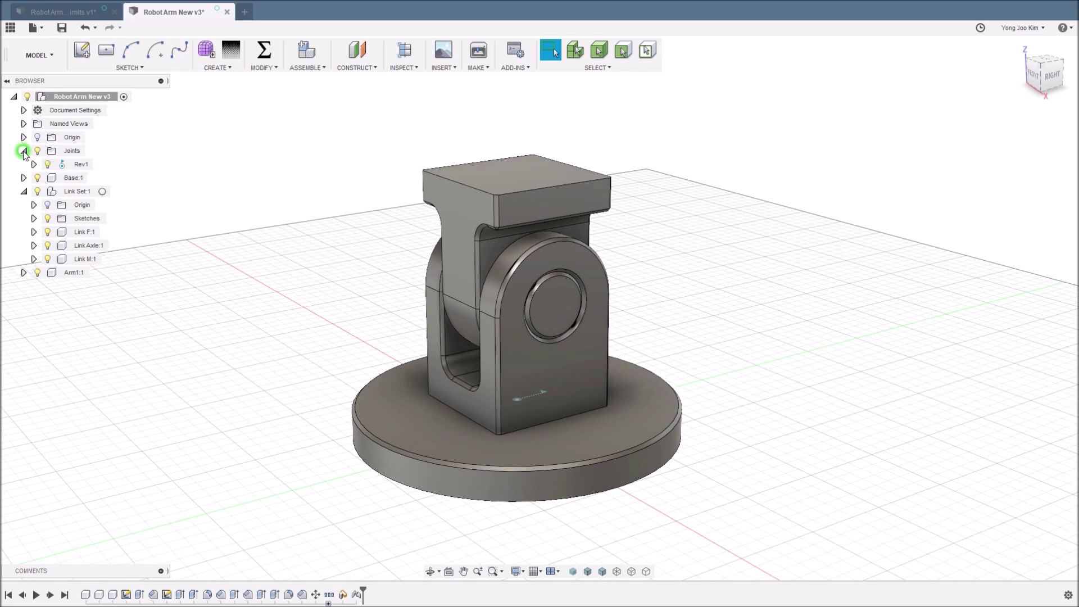
click(76, 169)
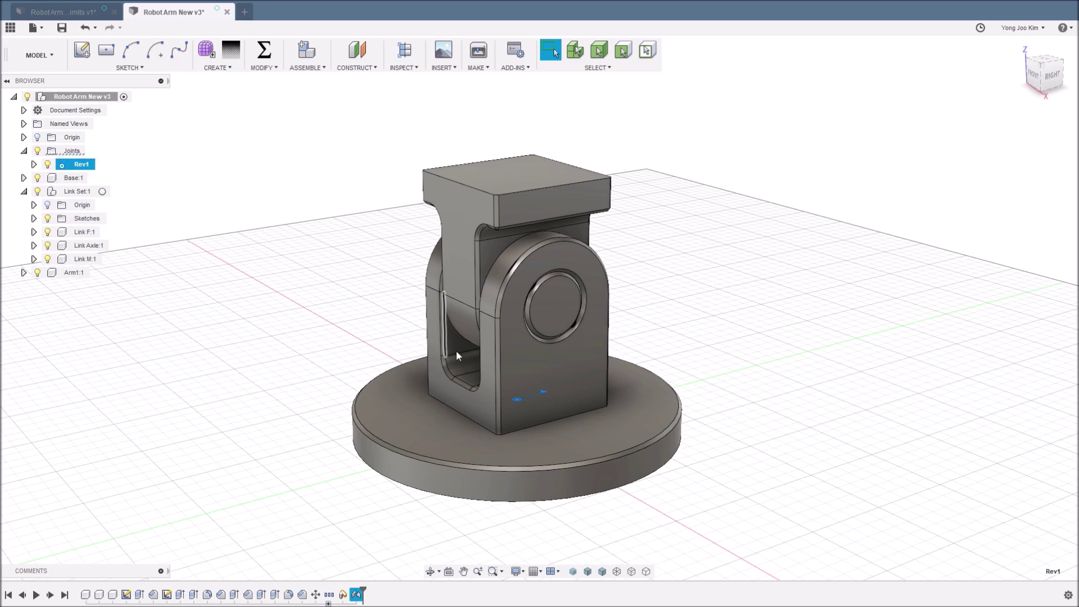
click(225, 213)
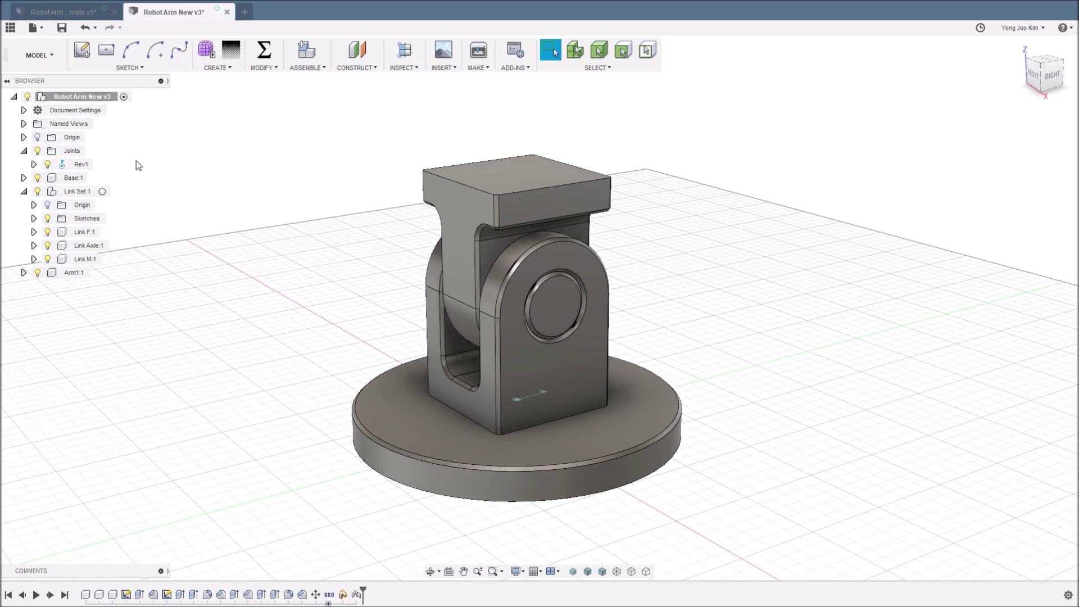
click(73, 180)
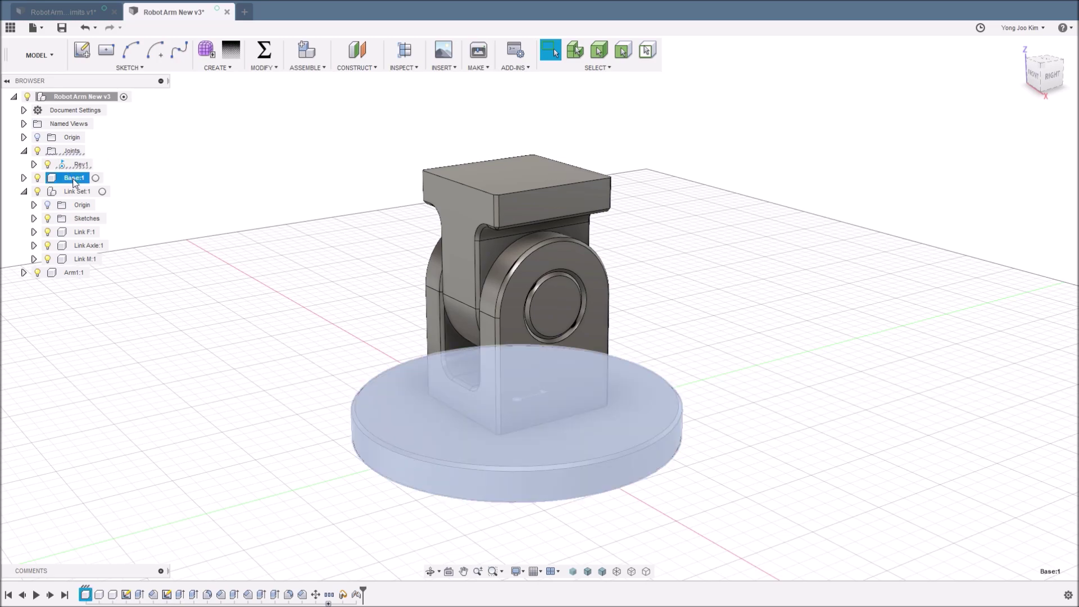
click(86, 232)
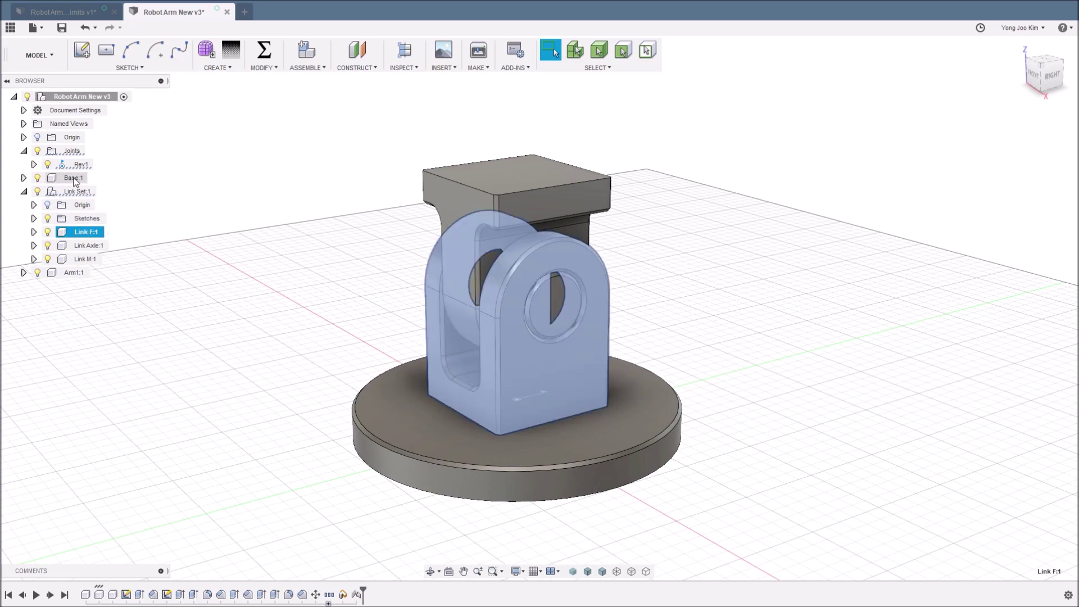
click(74, 179)
click(82, 165)
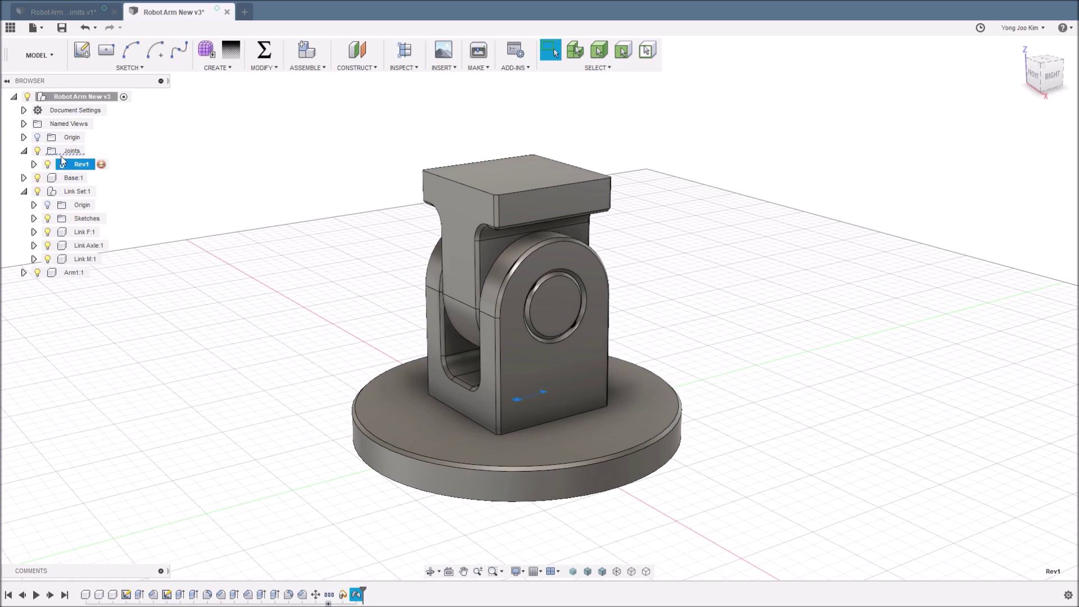
- Rename the Rev1 joint to 'Base' and drag Link F to test its rotation
click(120, 163)
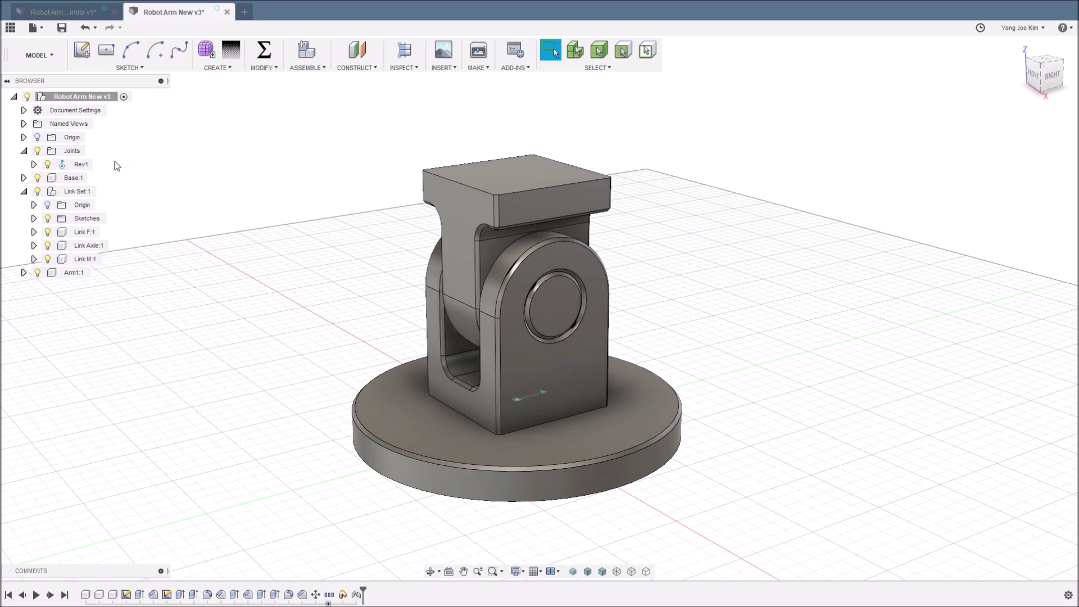
double_click(82, 165)
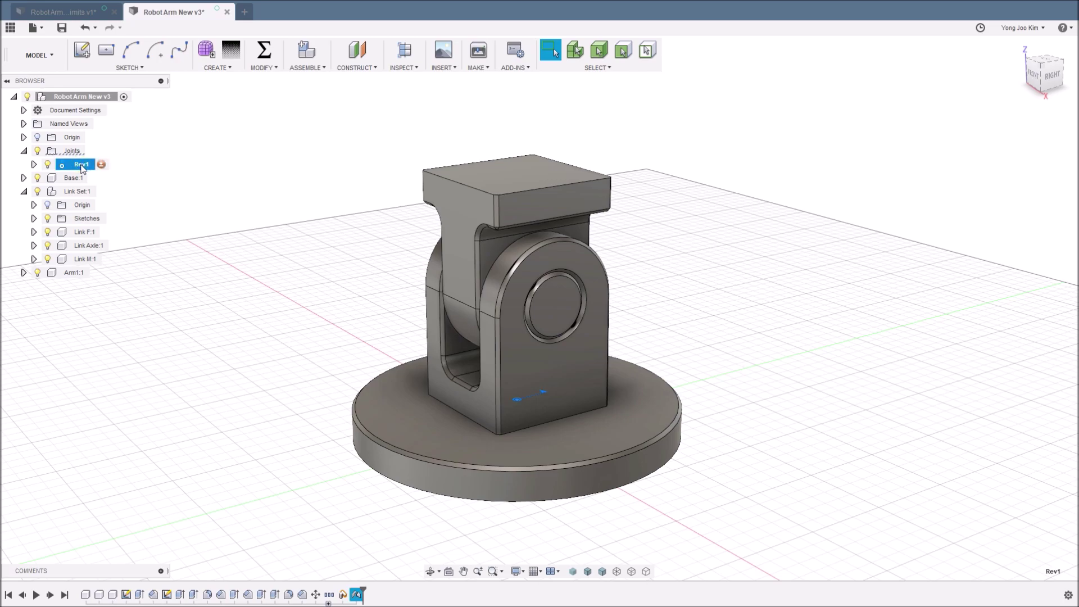
text(Base)
key(Return)
key(Escape)
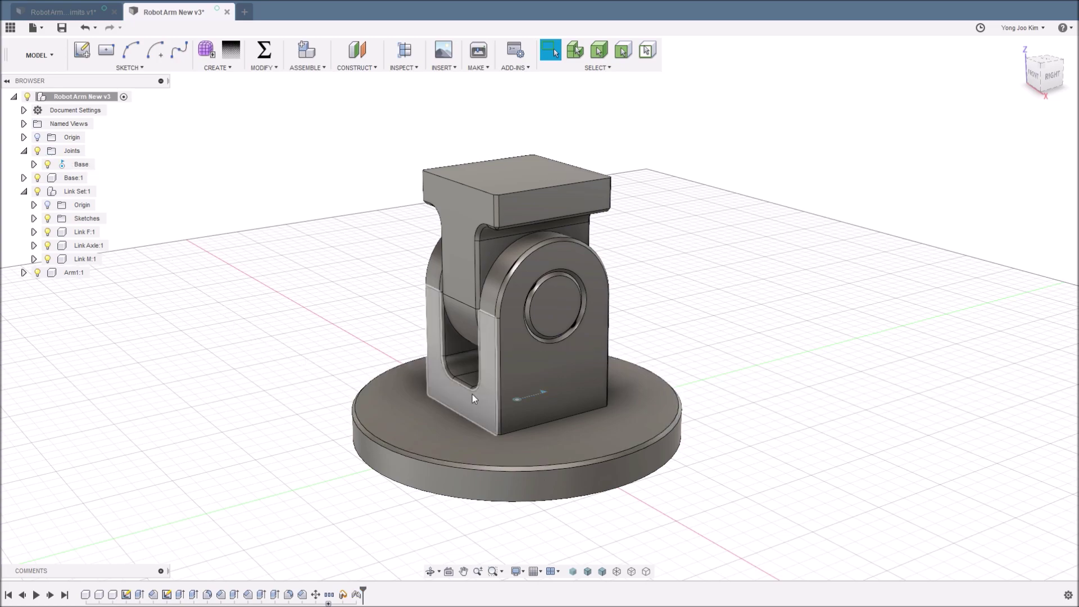
drag(521, 369, 326, 363)
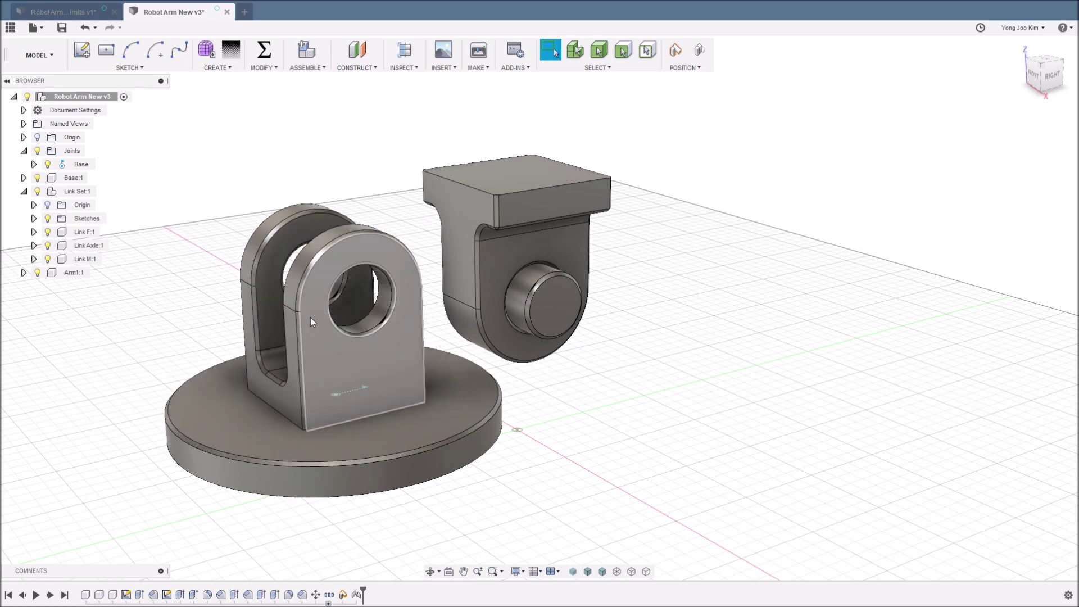
- Revert the pose, ground Base:1, and drag the link to check it swivels on the fixed base
click(697, 52)
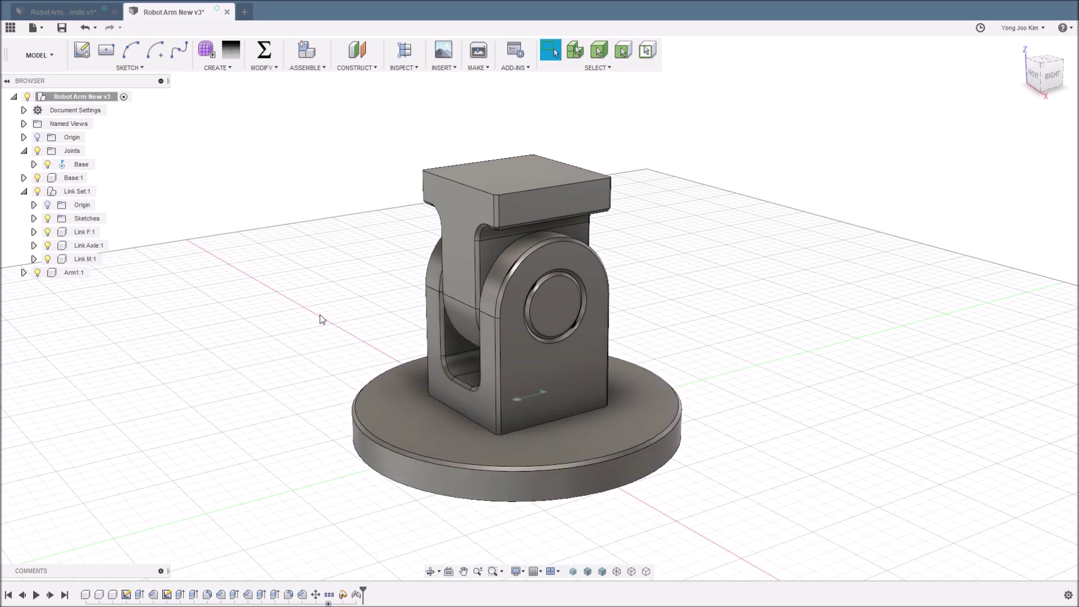
right_click(73, 178)
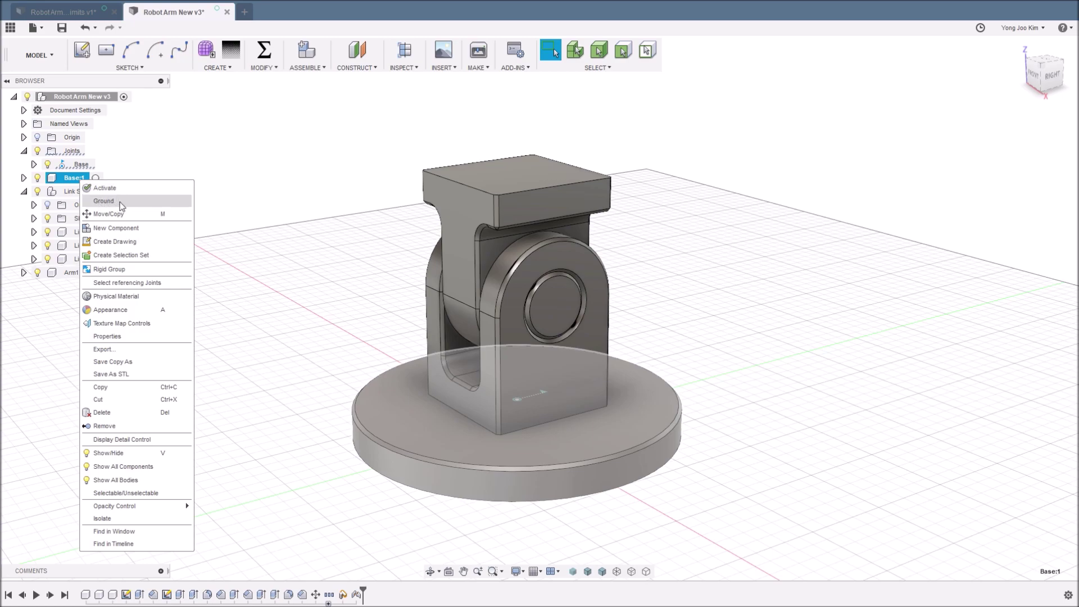
mouse_move(72, 178)
click(124, 202)
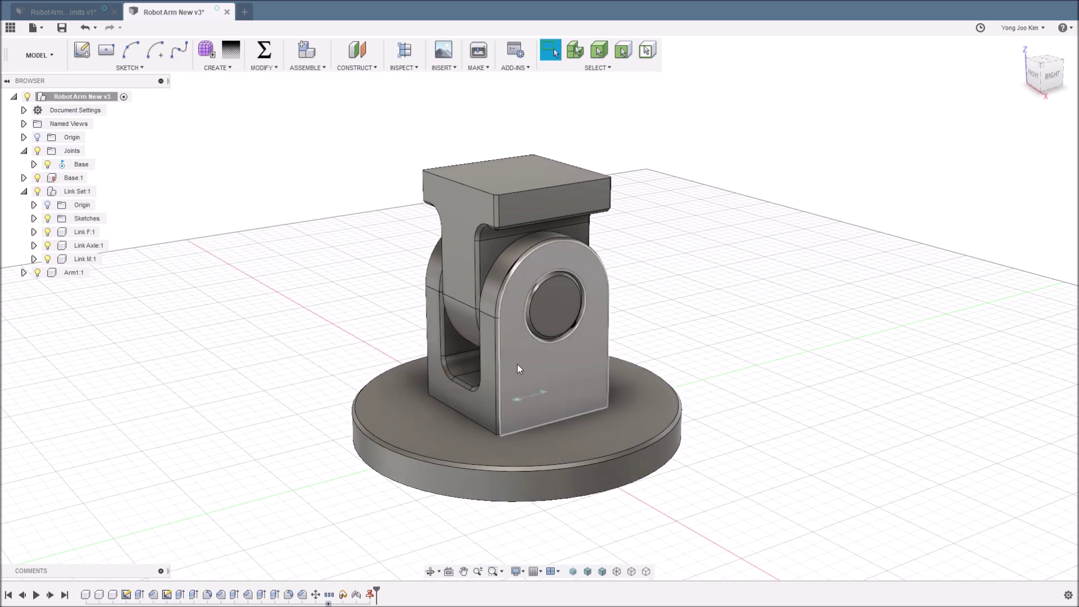
mouse_move(517, 364)
mouse_down()
mouse_move(433, 278)
mouse_move(443, 324)
mouse_move(507, 368)
mouse_move(574, 349)
mouse_move(597, 303)
mouse_move(588, 337)
mouse_move(529, 376)
mouse_move(455, 348)
mouse_move(436, 291)
mouse_move(431, 350)
mouse_up()
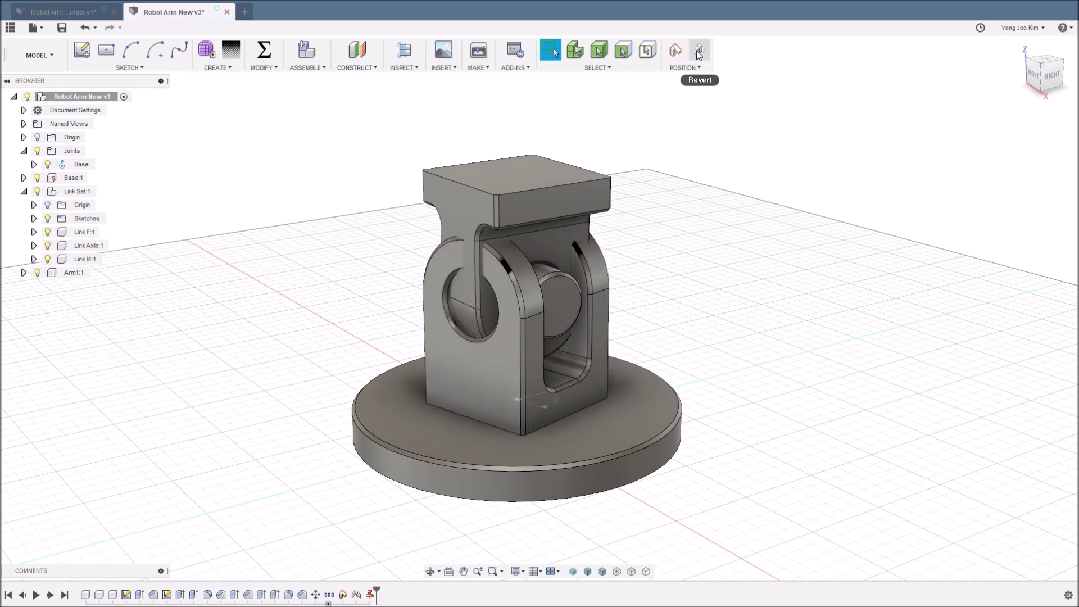
- Revert the swivelled link set to its original orientation on the grounded base disc
click(698, 51)
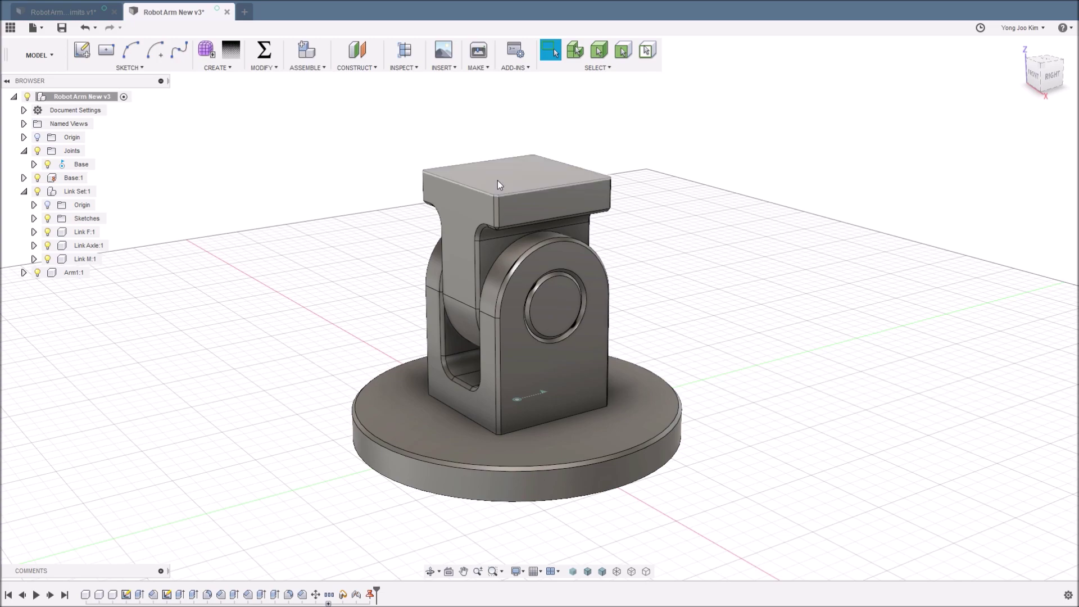